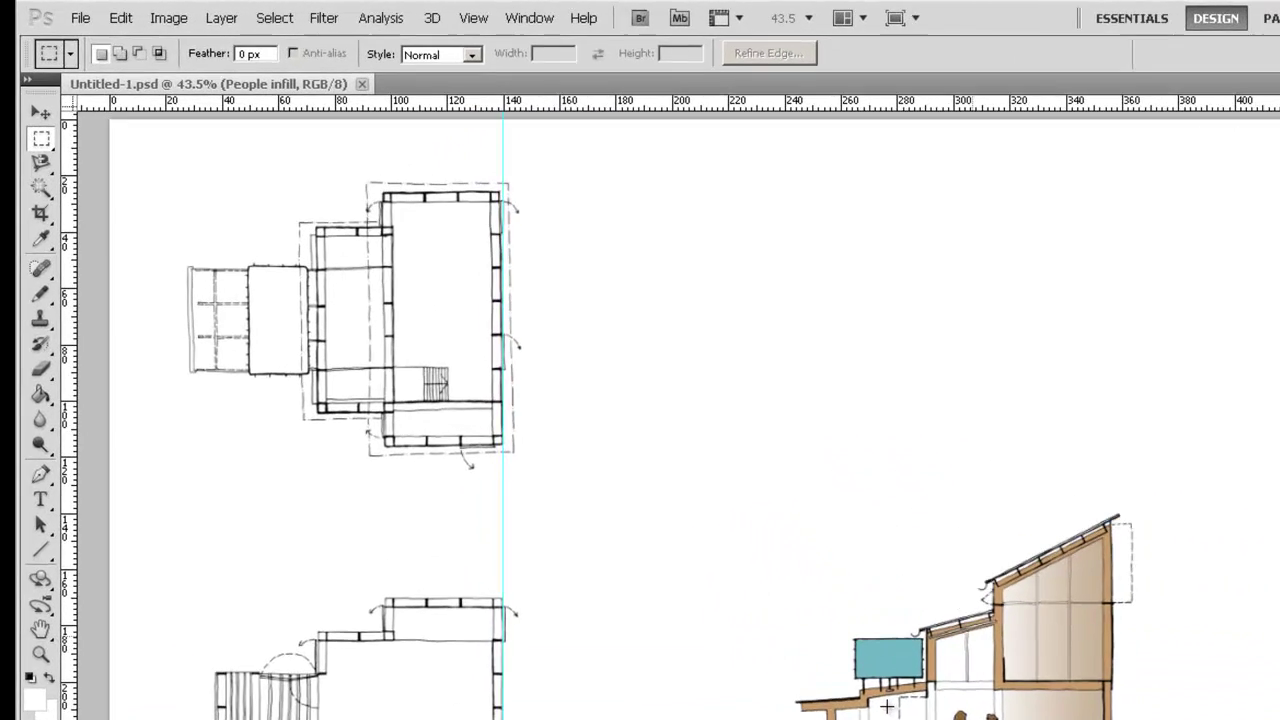
- Open Tree 1.jpg from File > Open as a second document
left_click(112, 13)
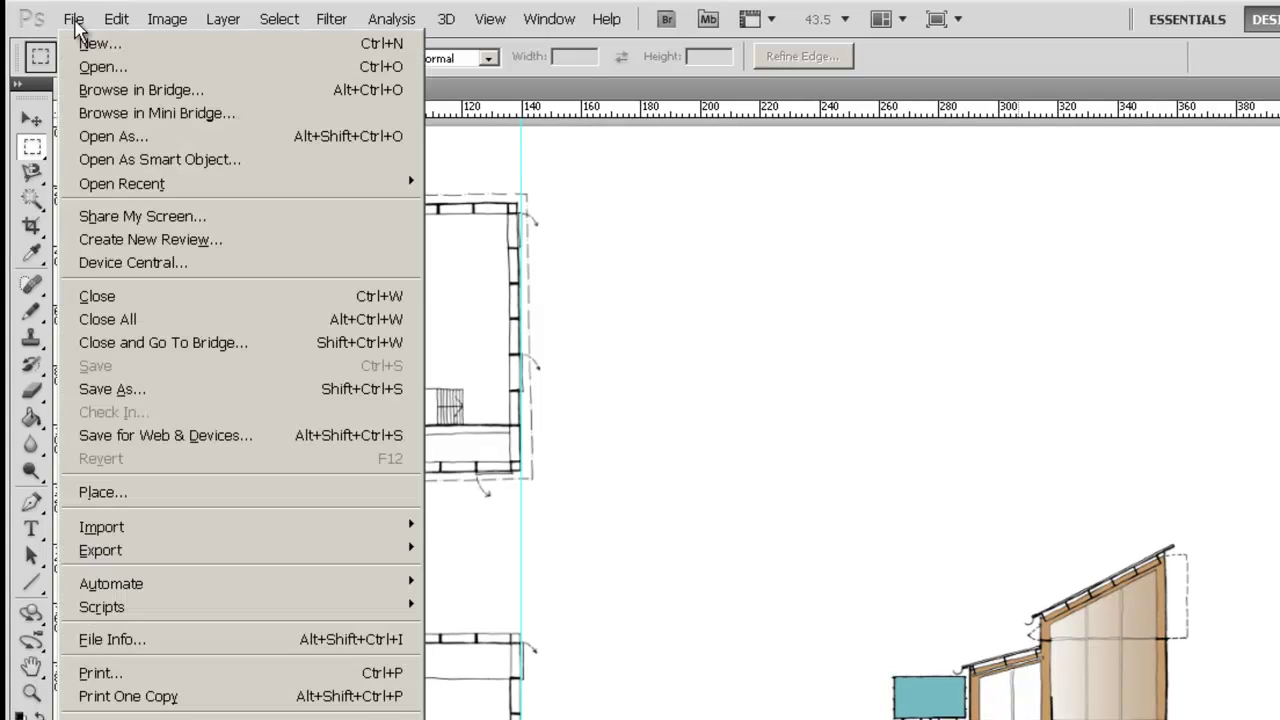
left_click(100, 67)
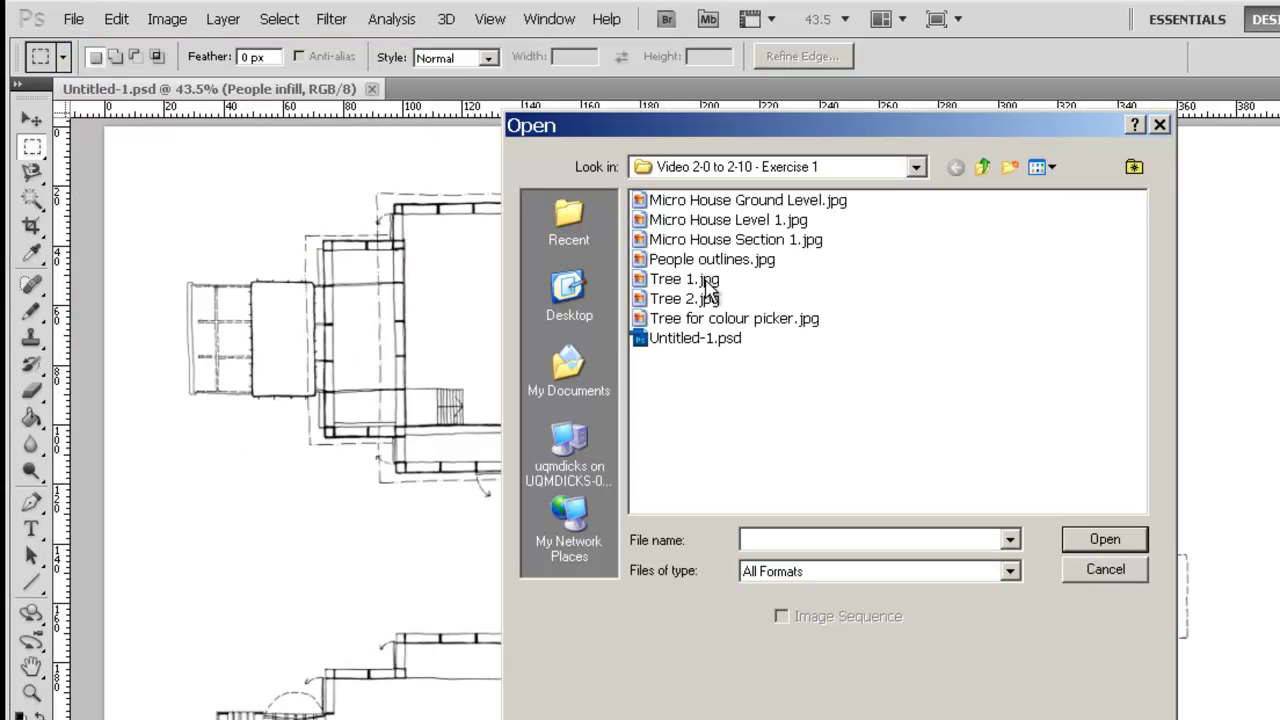
double_click(706, 280)
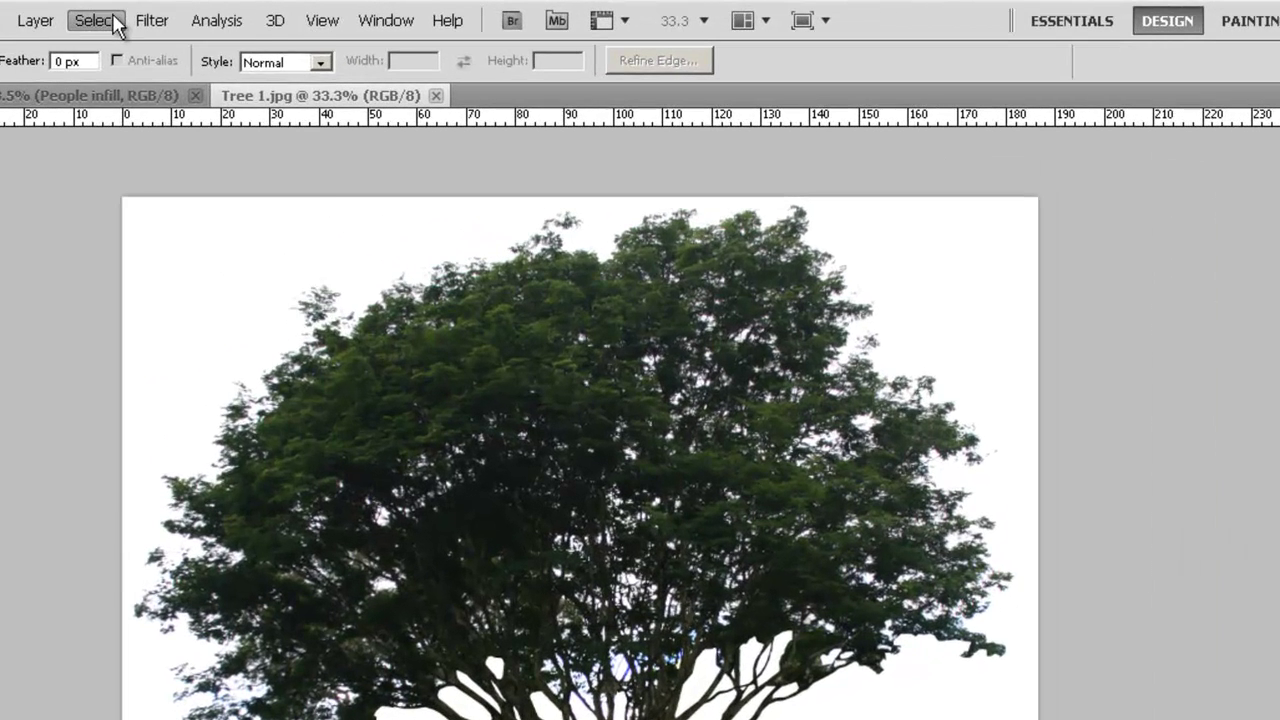
- Select the white background with Color Range, then invert it so only the tree is selected
left_click(256, 13)
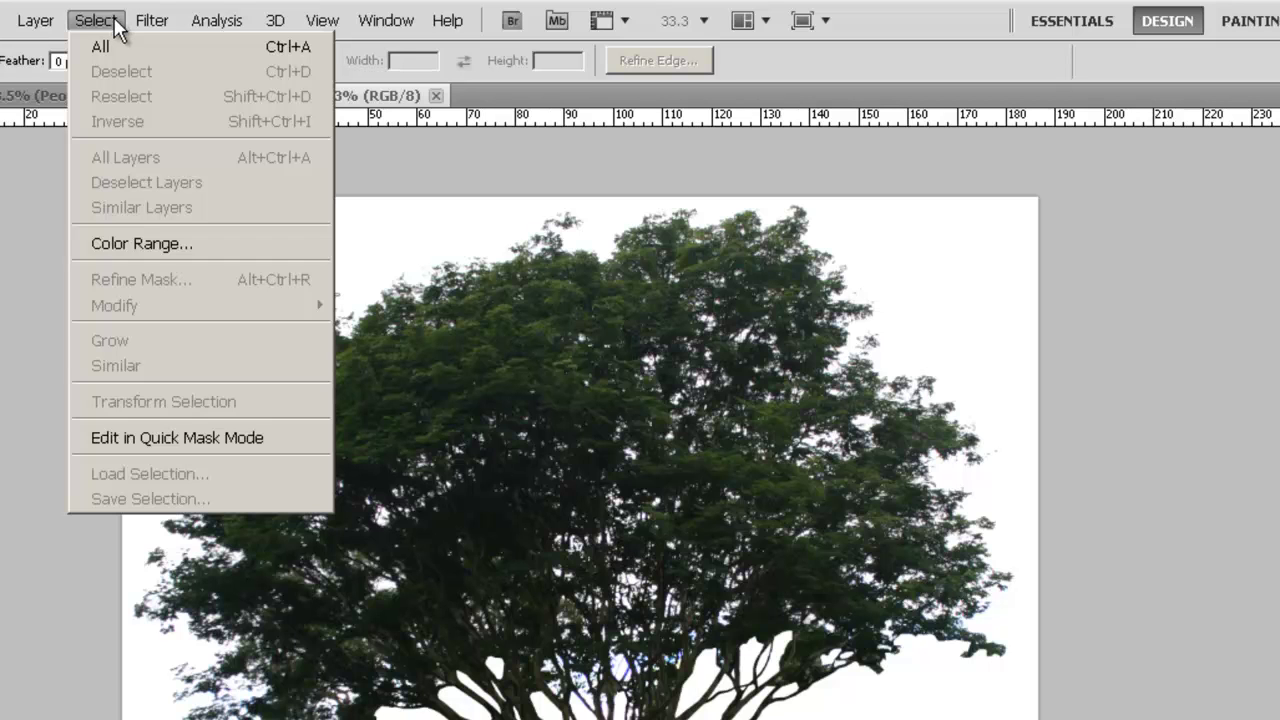
left_click(141, 243)
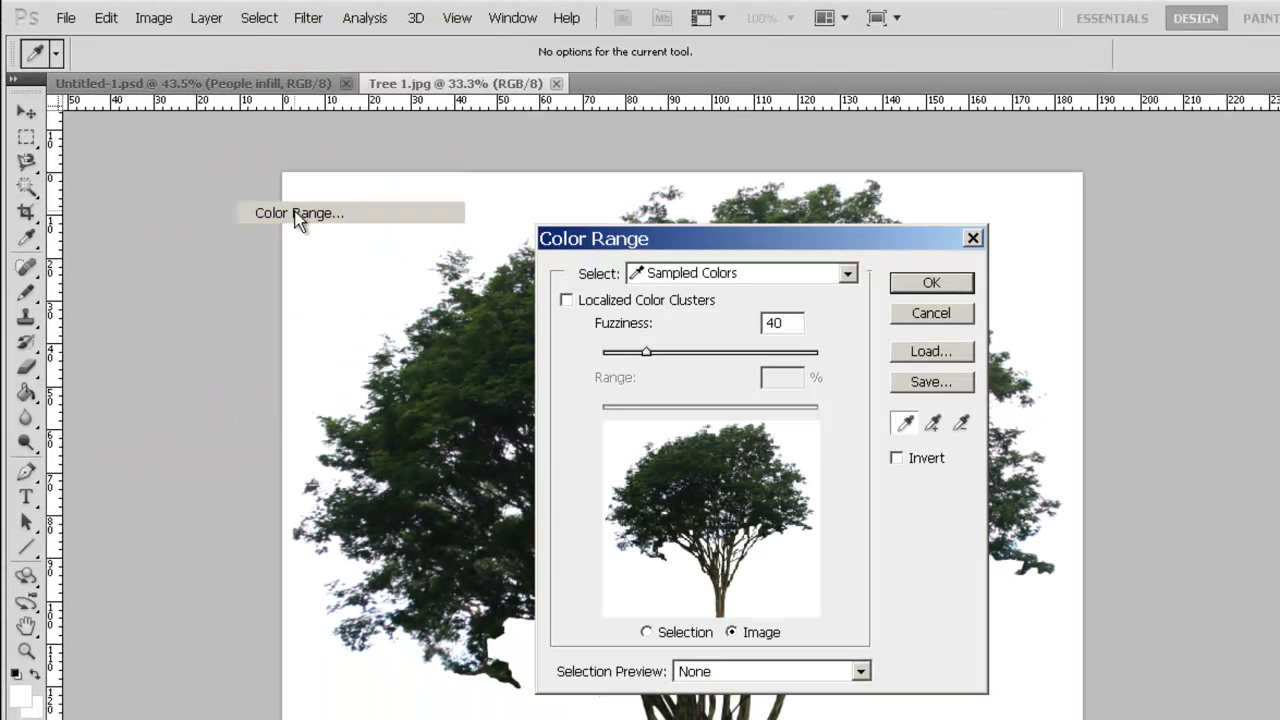
left_click_drag(605, 240, 638, 226)
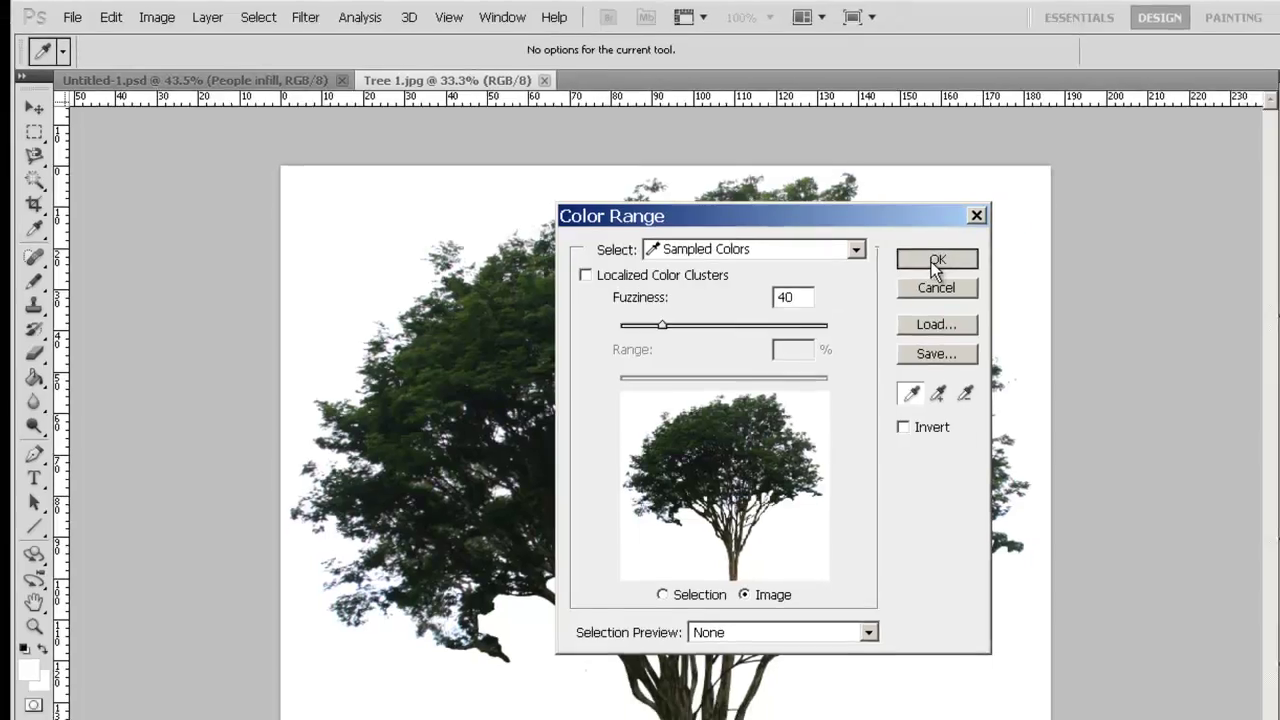
left_click(962, 272)
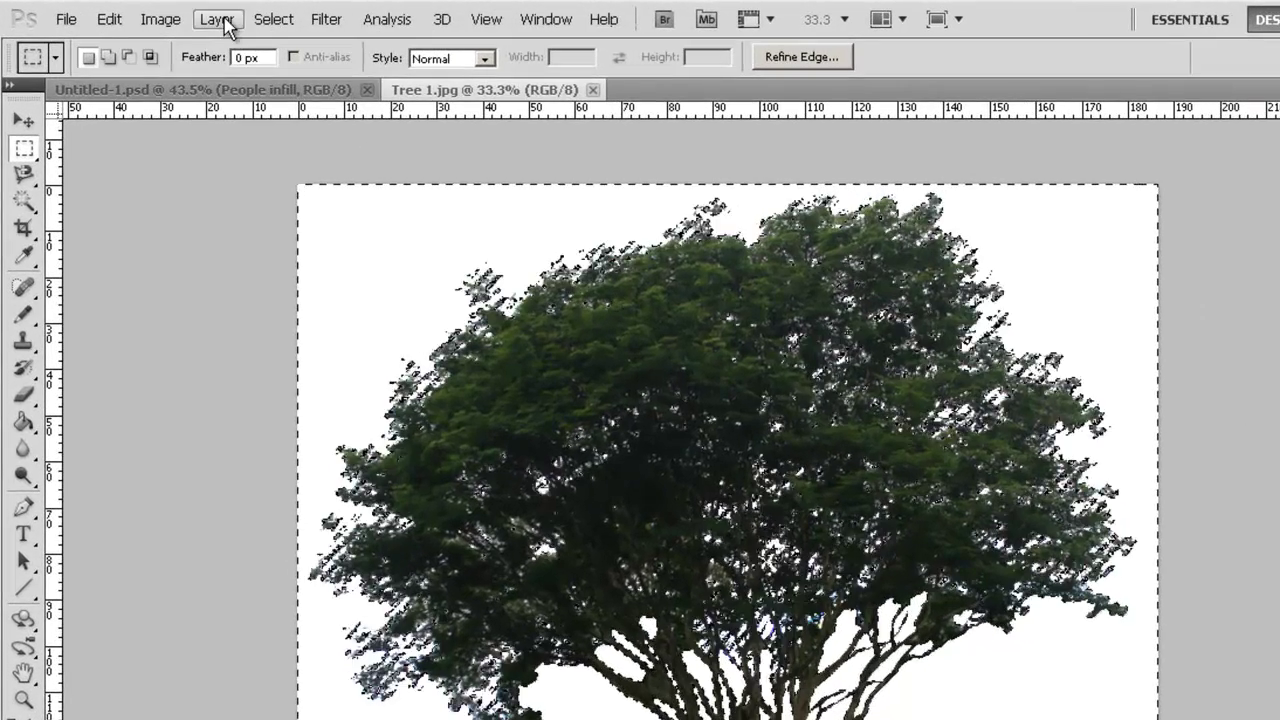
left_click(270, 20)
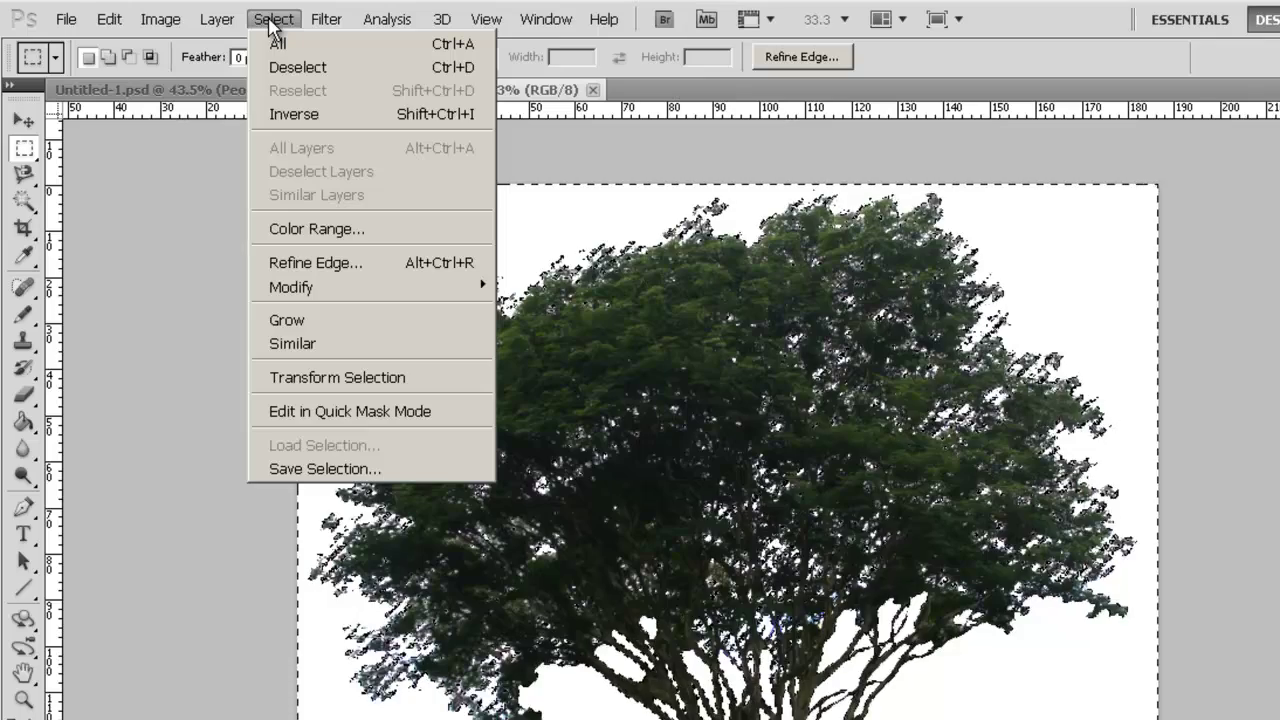
left_click(295, 114)
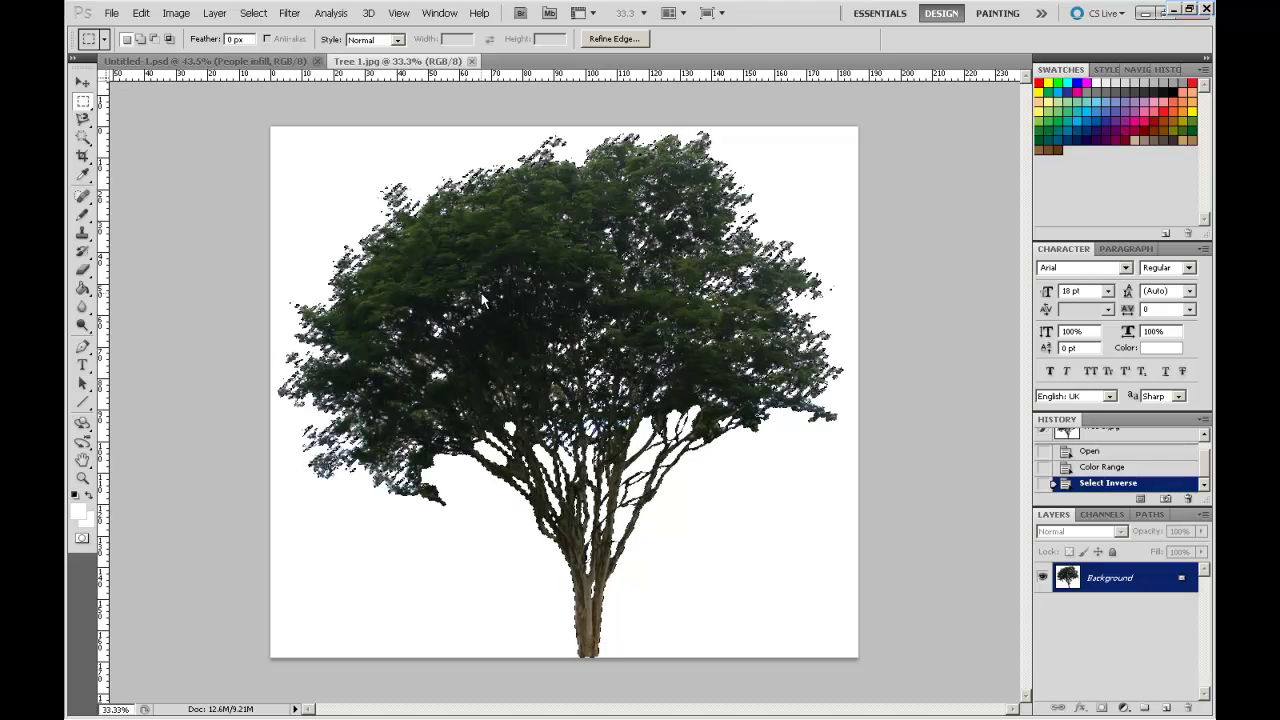
- Drag the tree into Untitled-1, scale it to about 65% and place it right of the house
left_click_drag(391, 247, 546, 157)
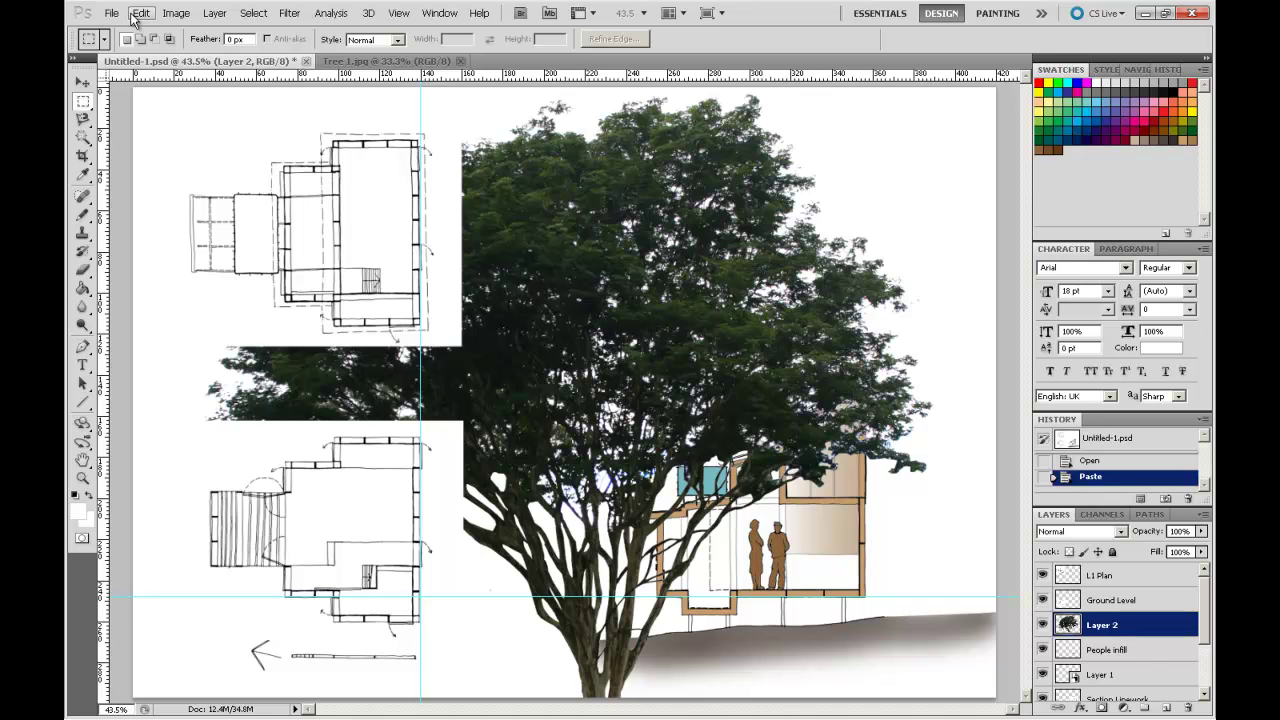
left_click(142, 13)
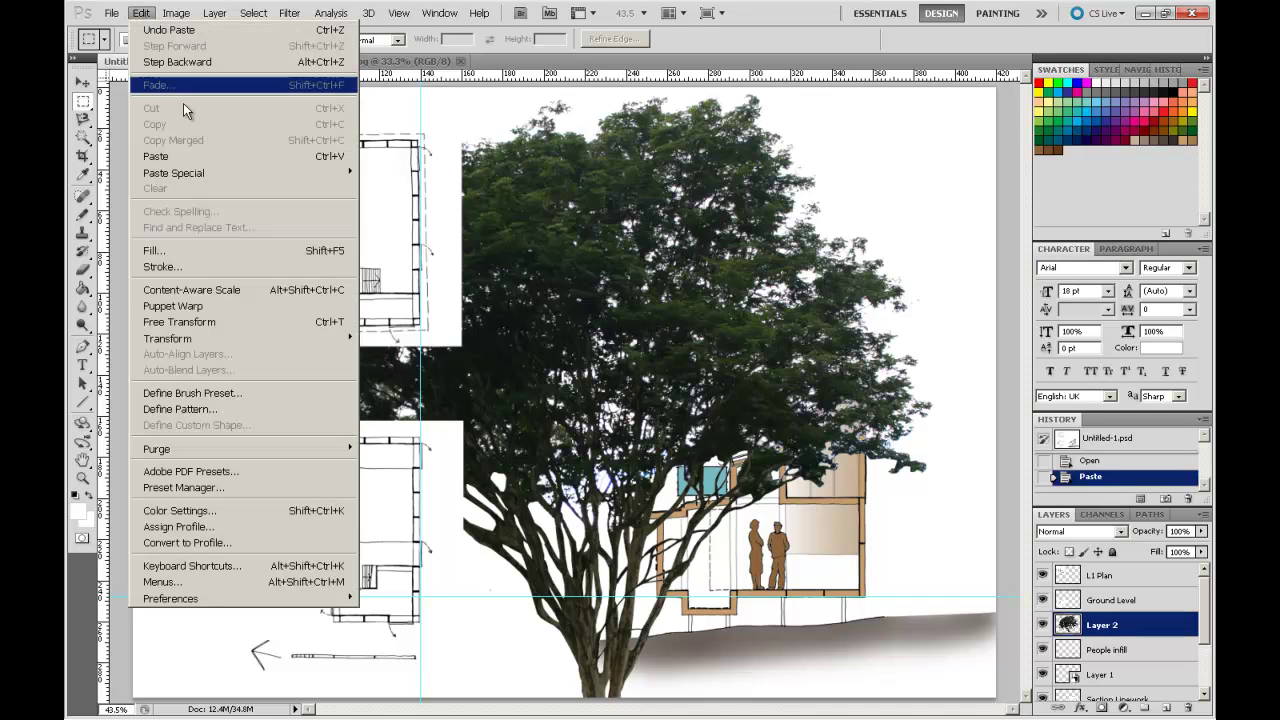
mouse_move(308, 341)
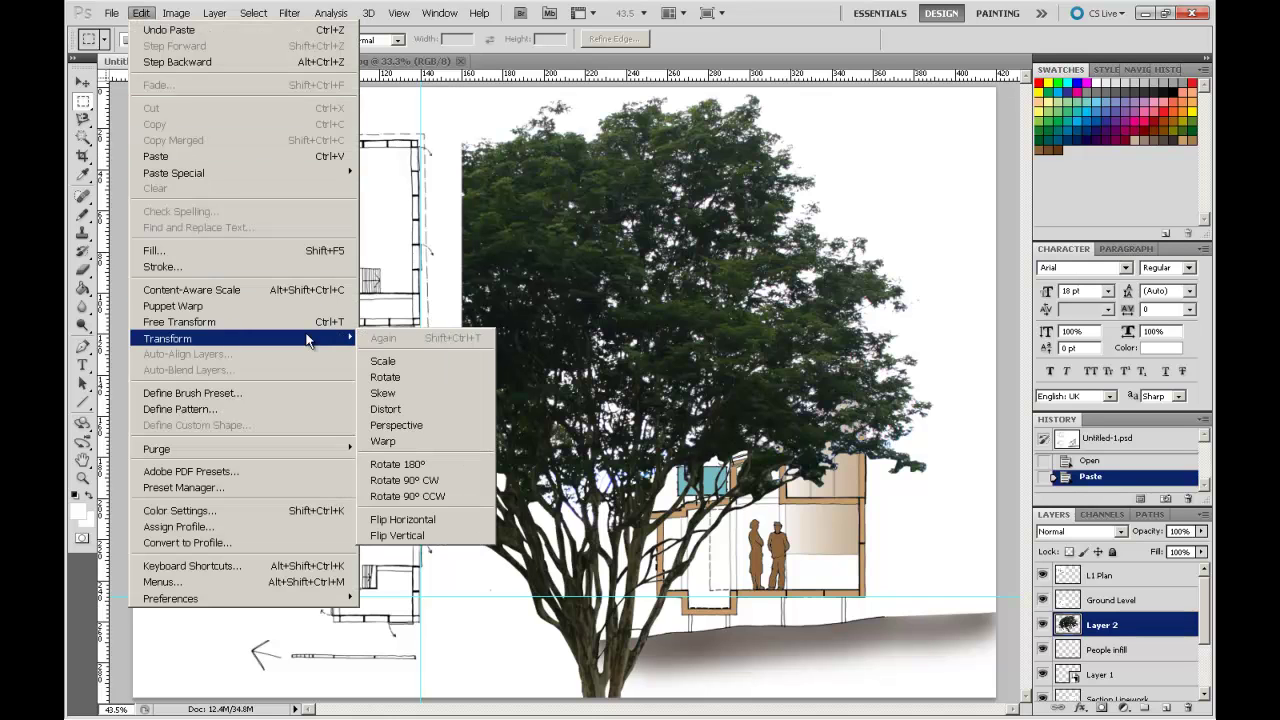
left_click(423, 361)
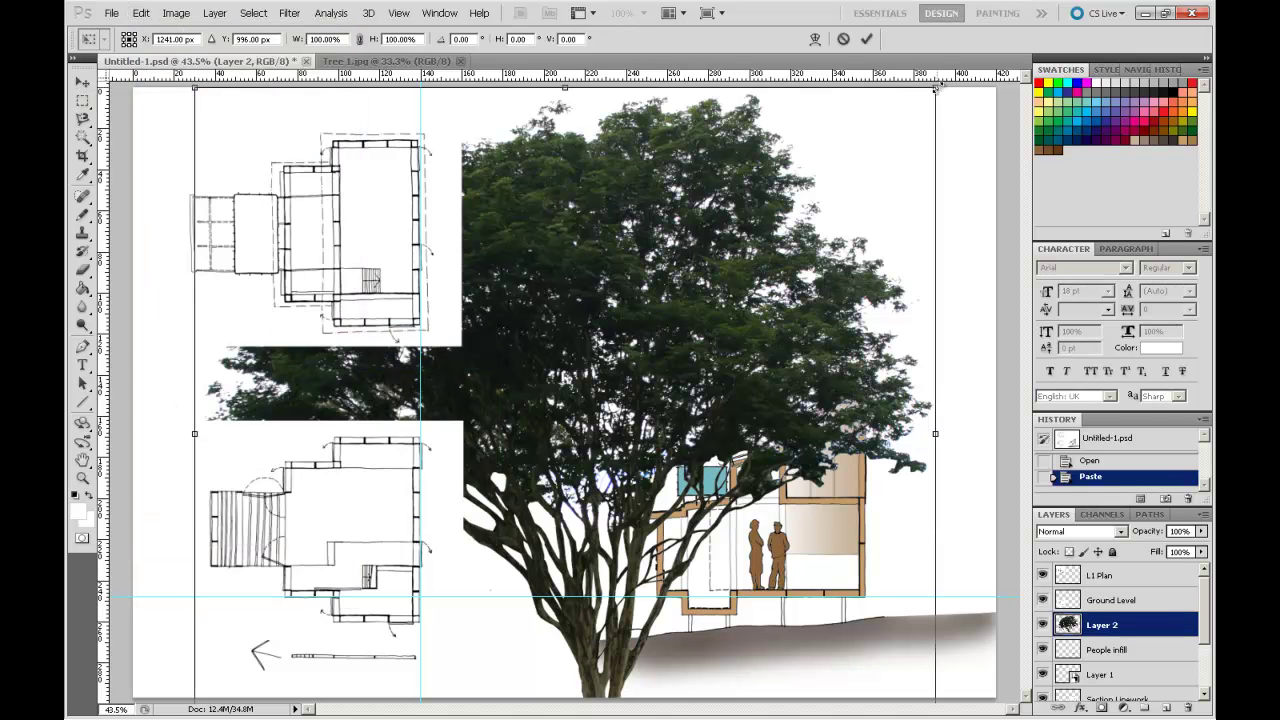
left_click_drag(936, 89, 662, 329)
left_click_drag(560, 452, 922, 297)
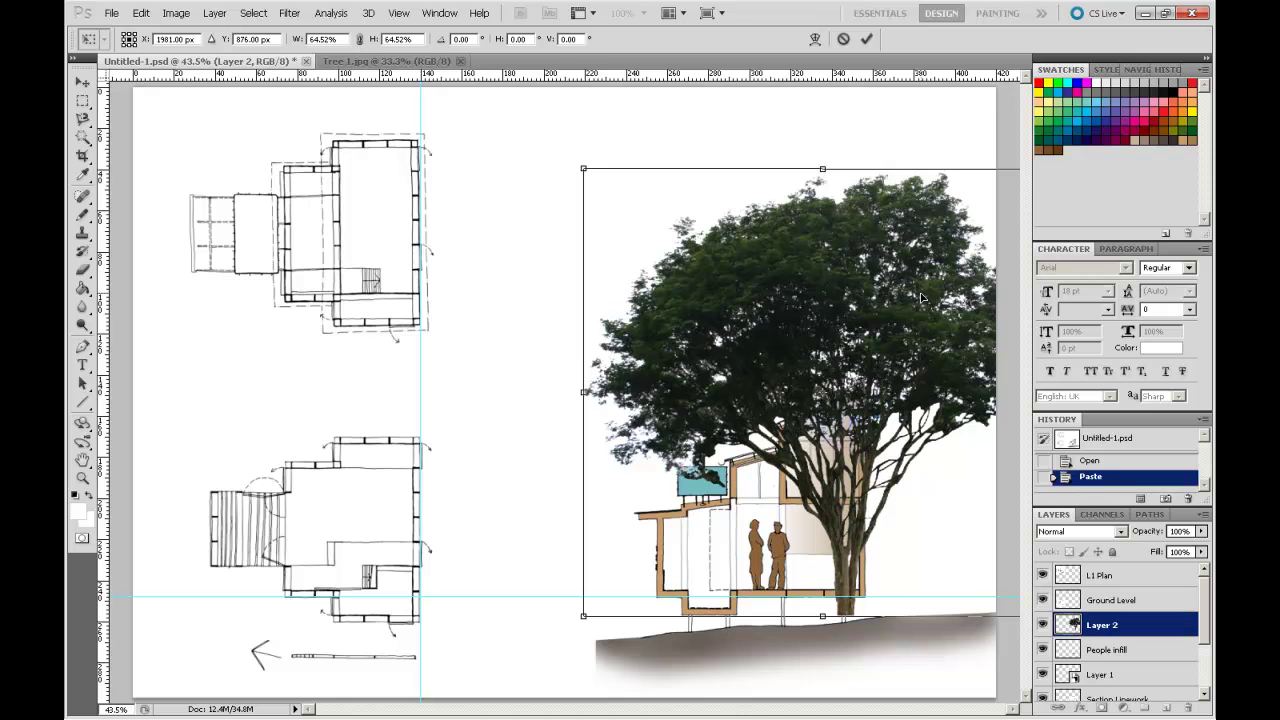
left_click_drag(791, 305, 840, 305)
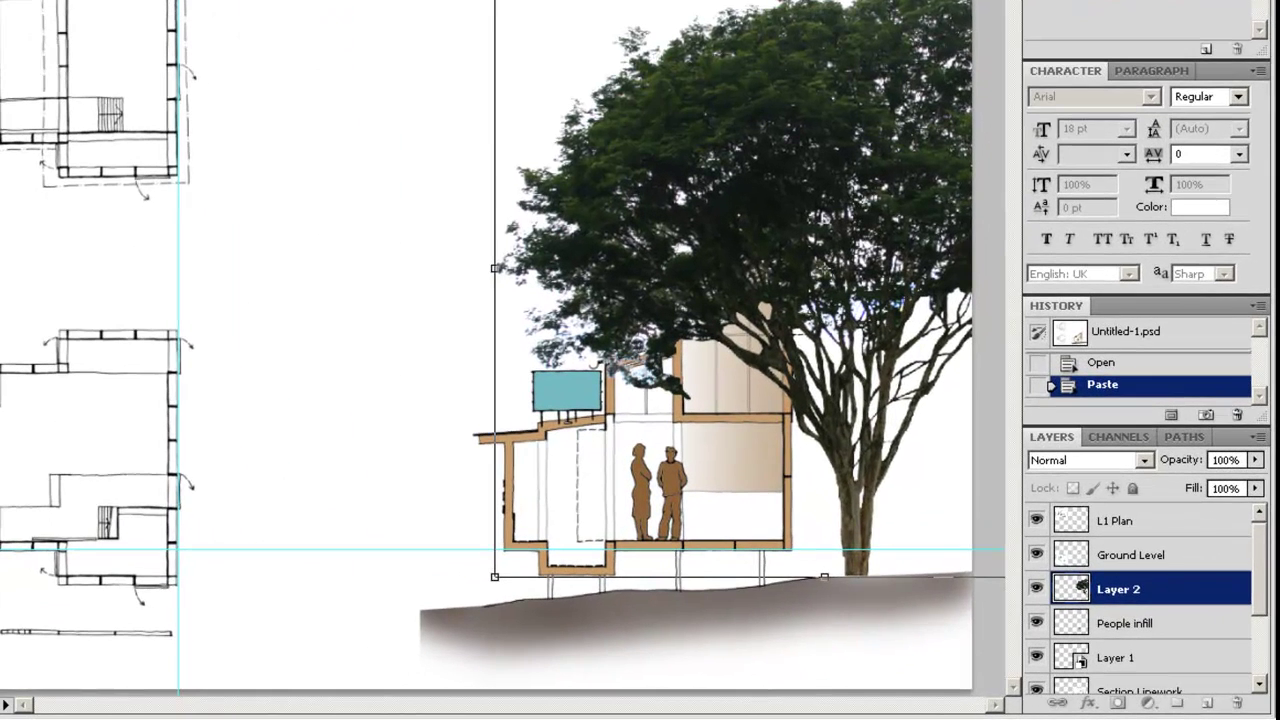
- Apply the tree's scale and position, and rename Layer 2 to 'Tree 1'
key("t")
left_click(389, 121)
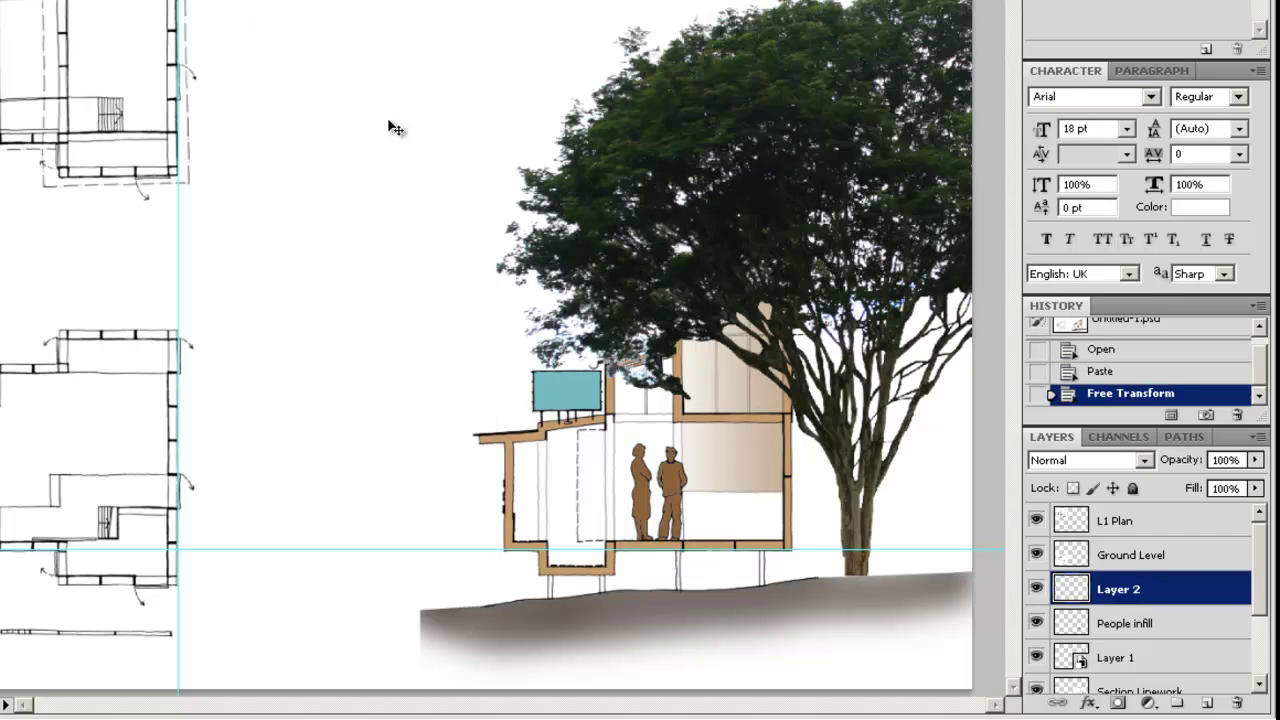
double_click(1125, 589)
type("T")
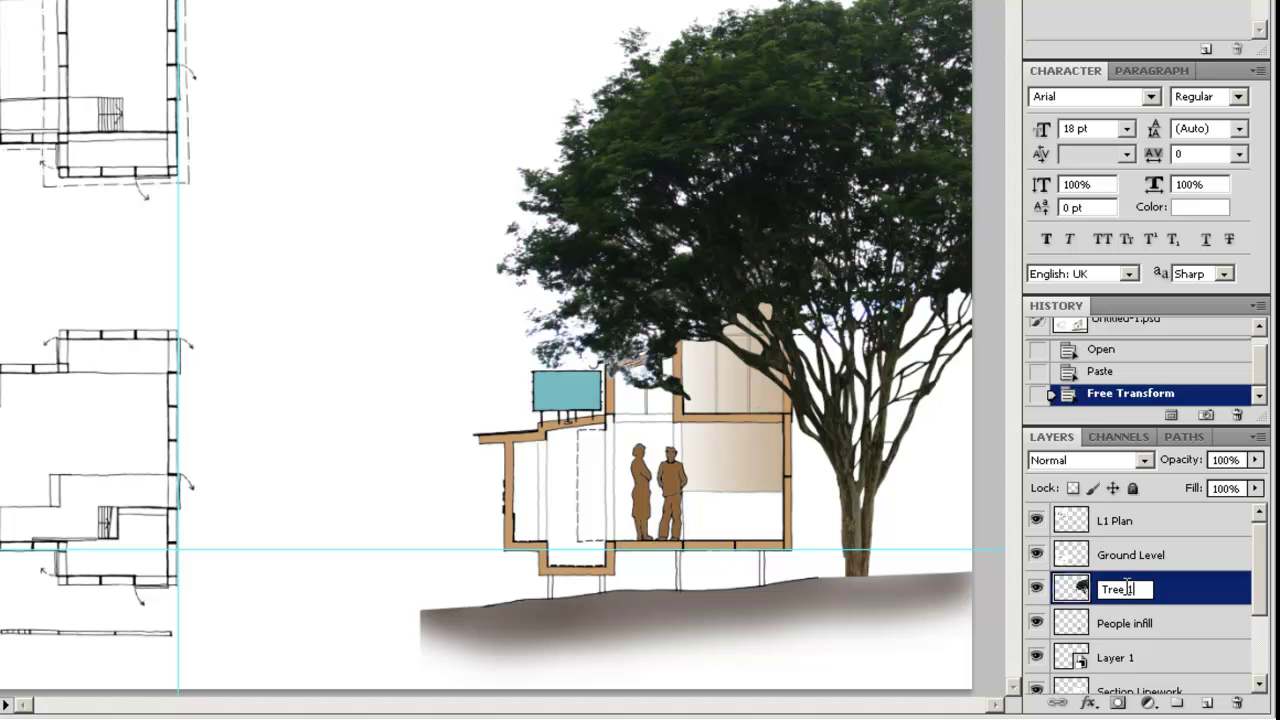
type("ree 1")
left_click(1206, 570)
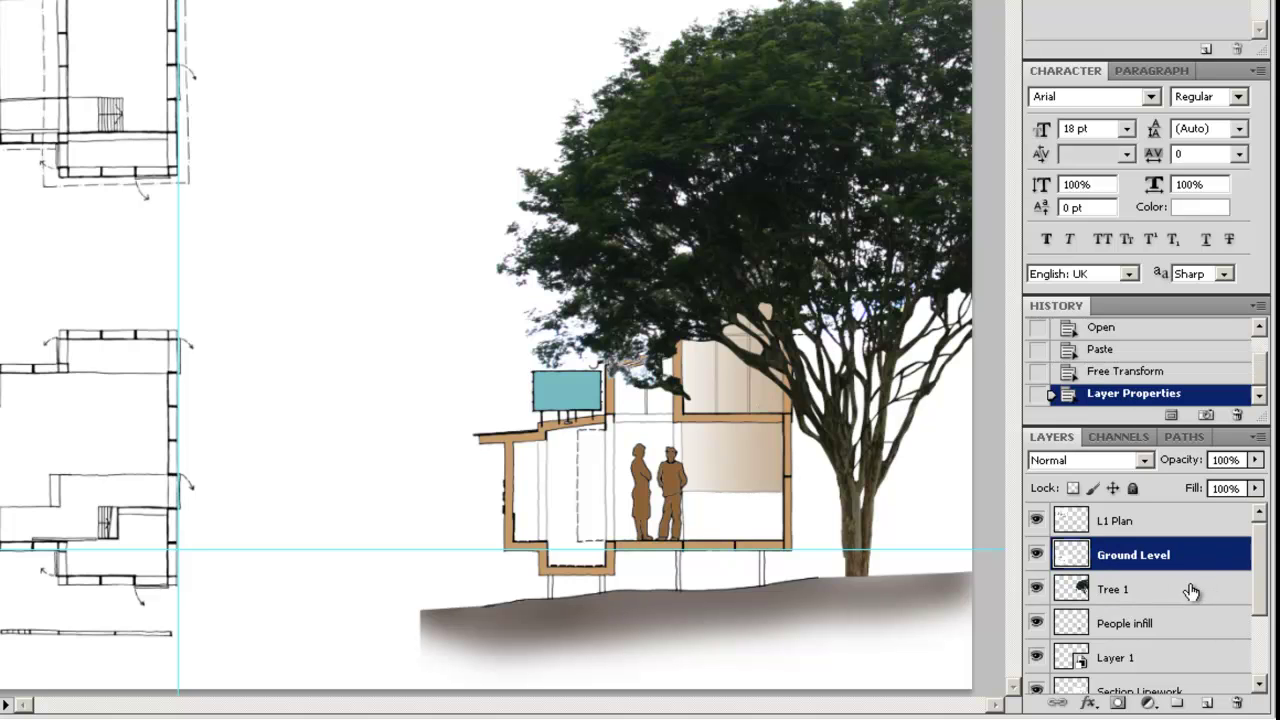
left_click(1189, 592)
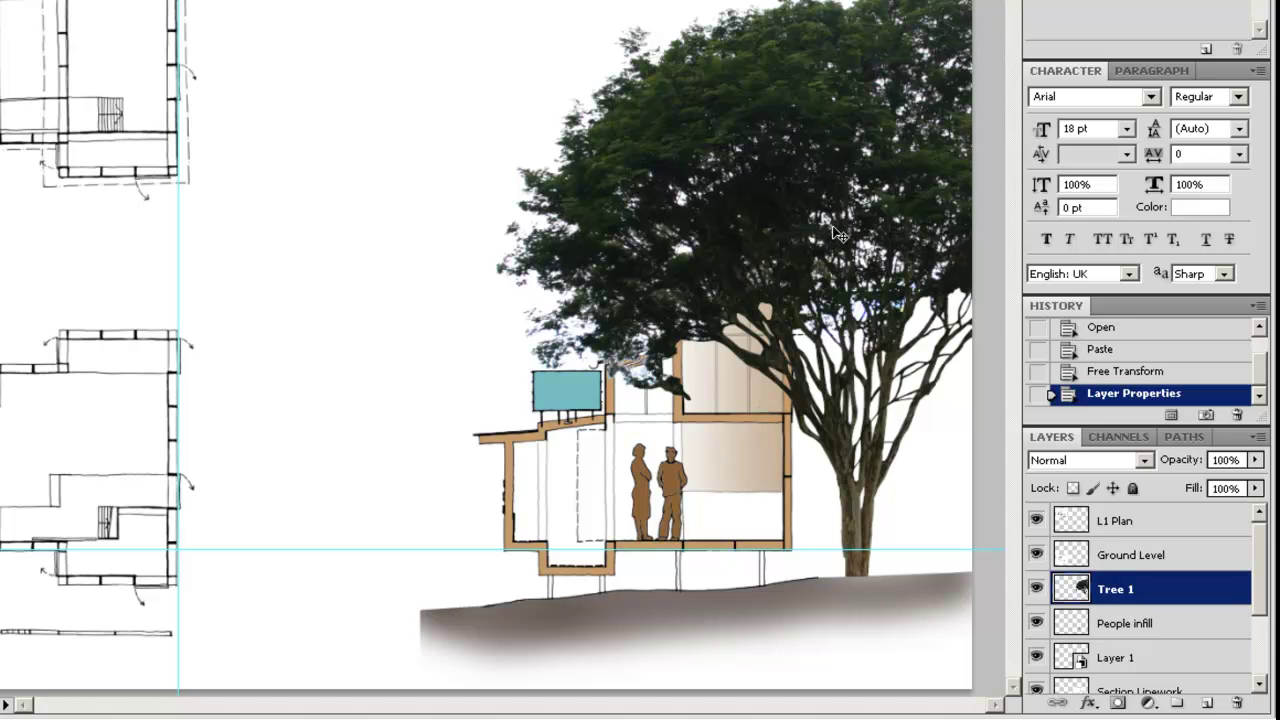
- Hide the Tree 1 layer and make the Section layer active
left_click(1037, 589)
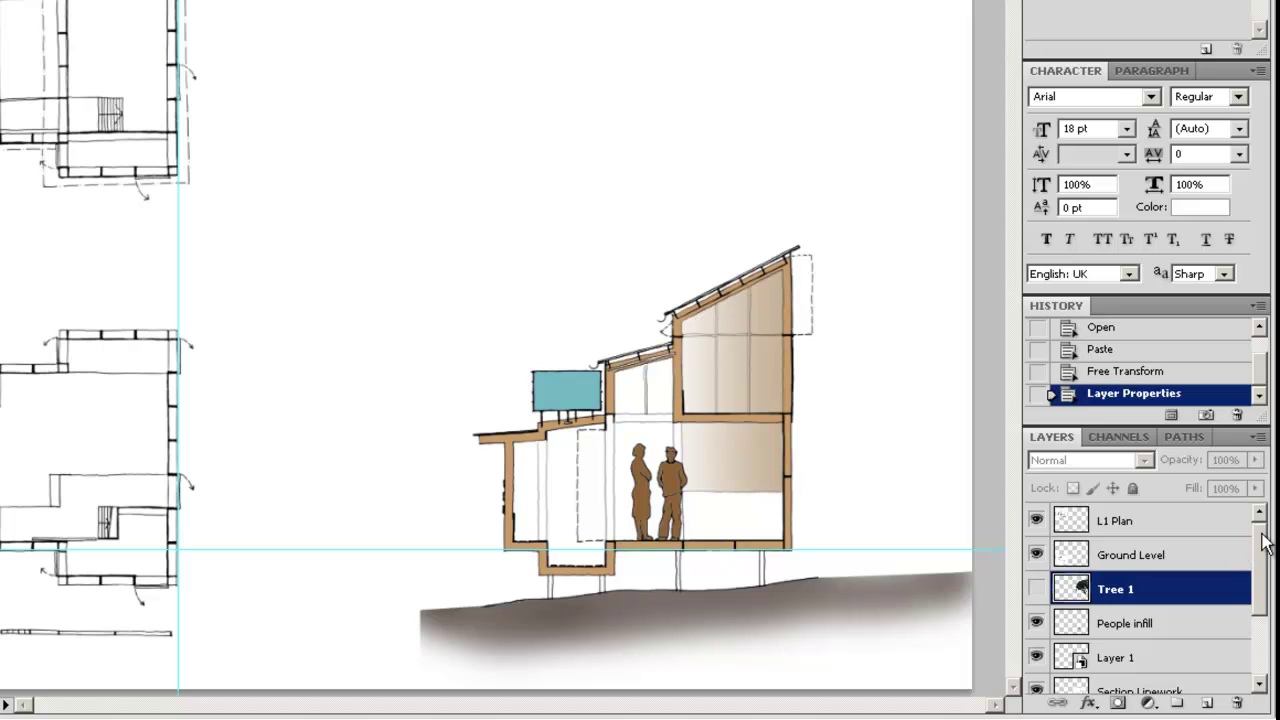
scroll(1265, 555, "down", 1)
scroll(1265, 555, "down", 2)
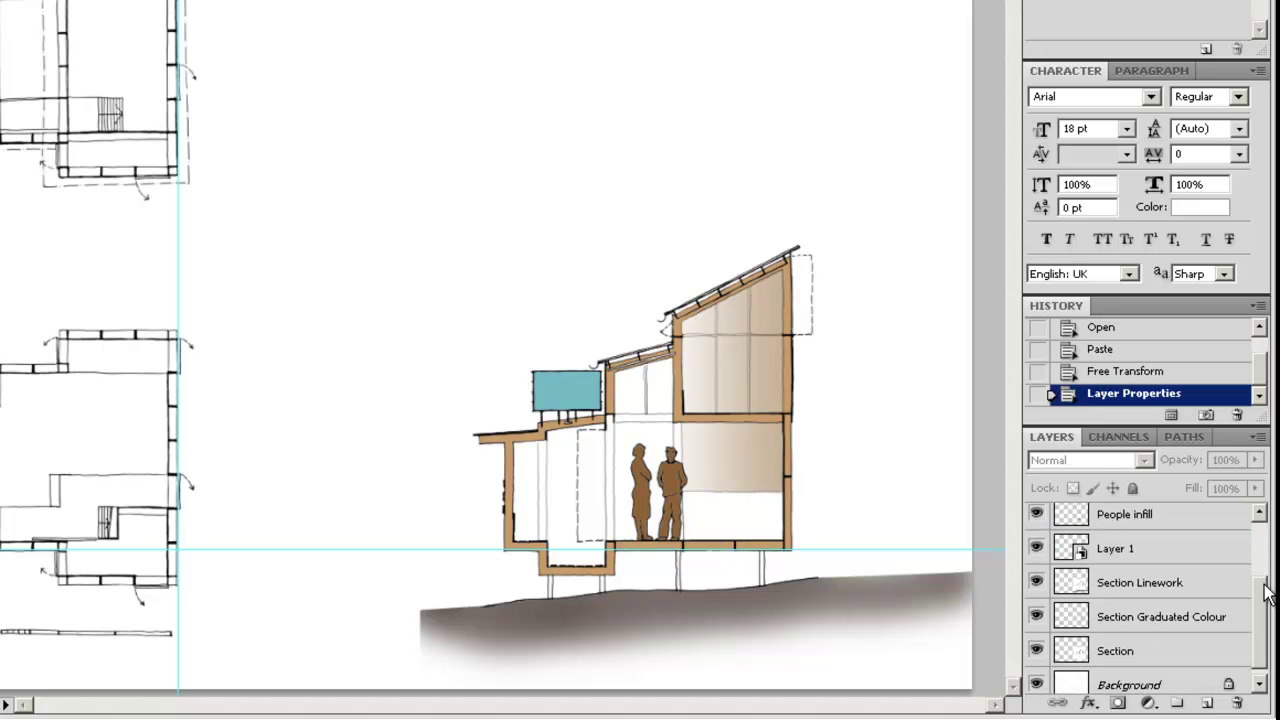
left_click(1125, 645)
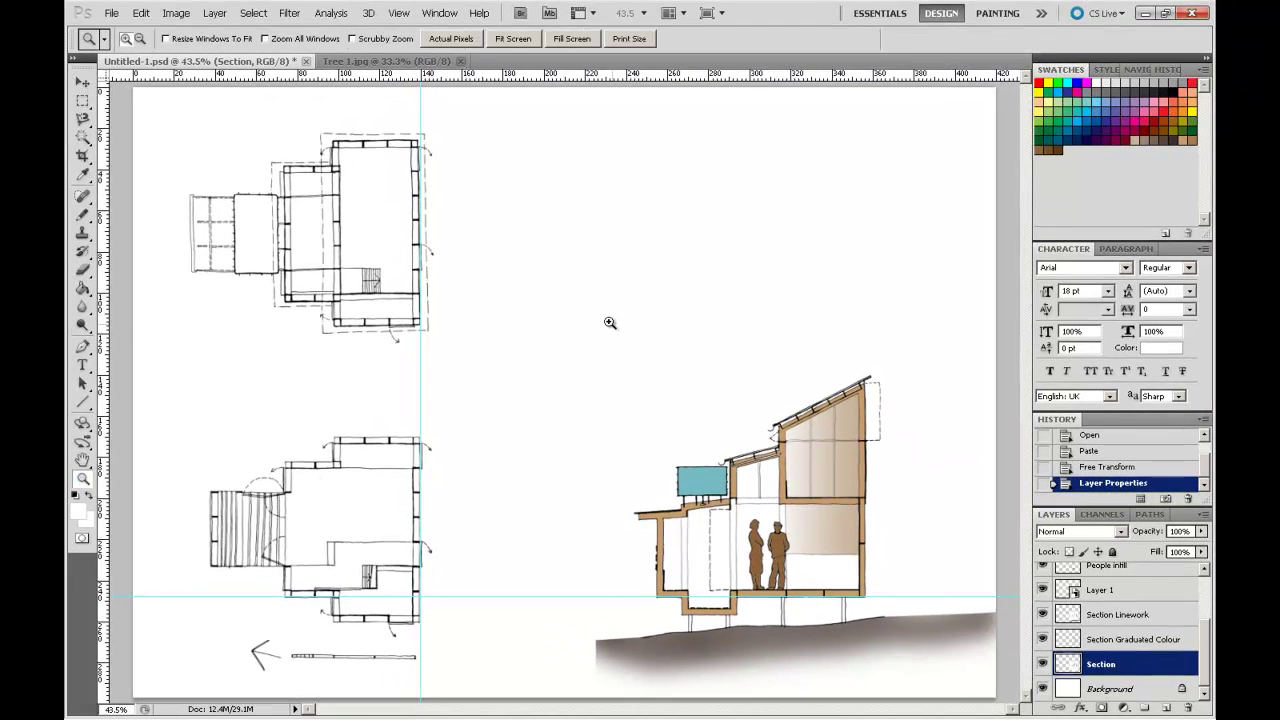
- Magic Wand the white around the section, then invert to select the drawing
mouse_move(566, 314)
left_mouse_down()
mouse_move(900, 664)
mouse_move(962, 680)
left_mouse_up()
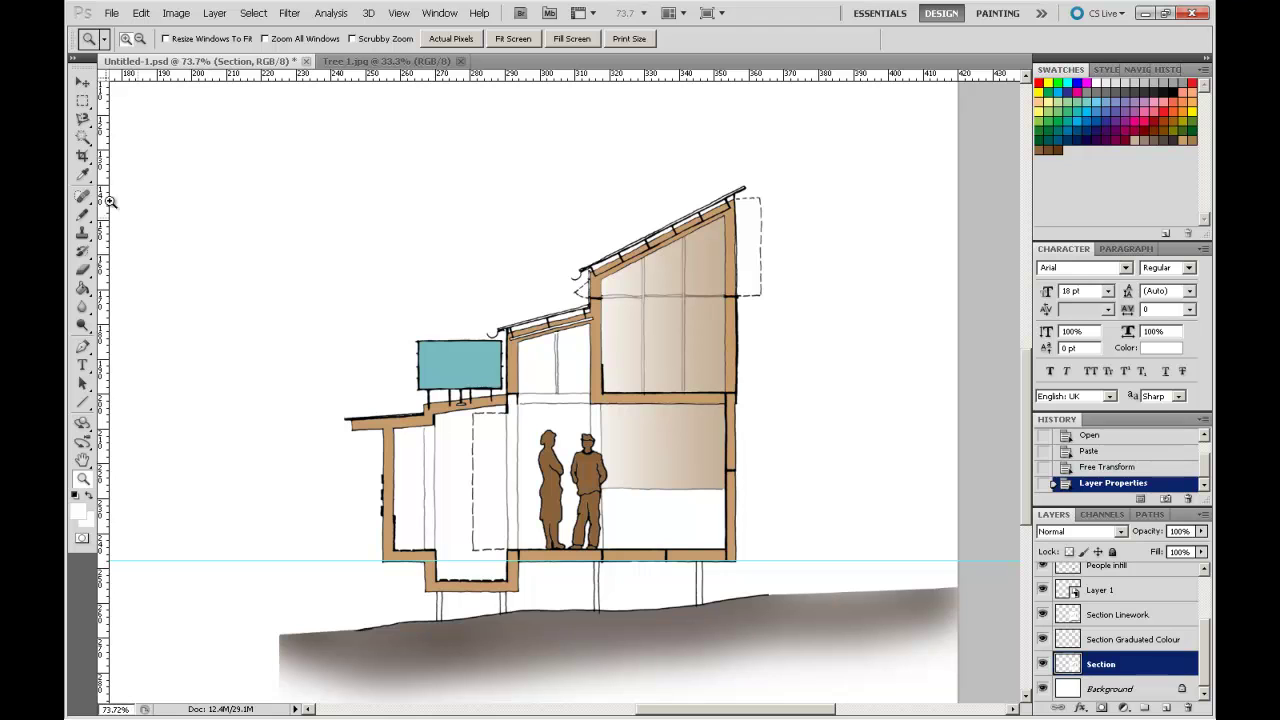
left_click(85, 143)
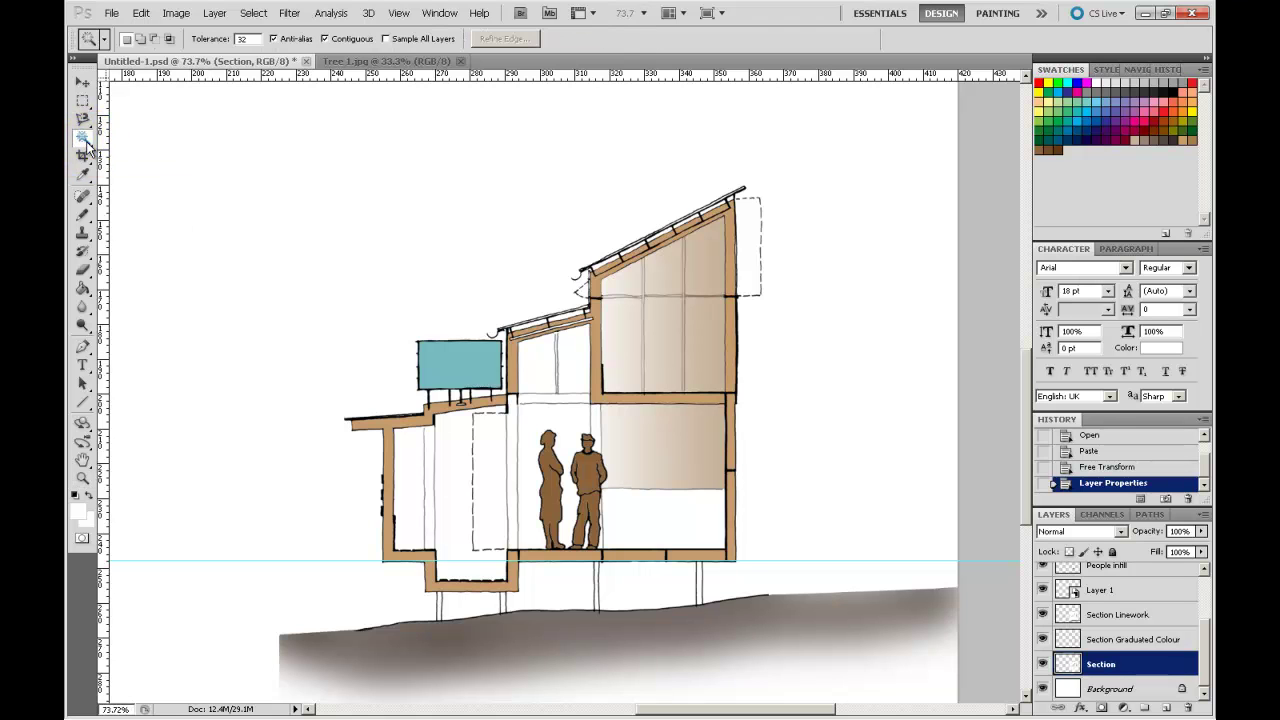
left_click(536, 286)
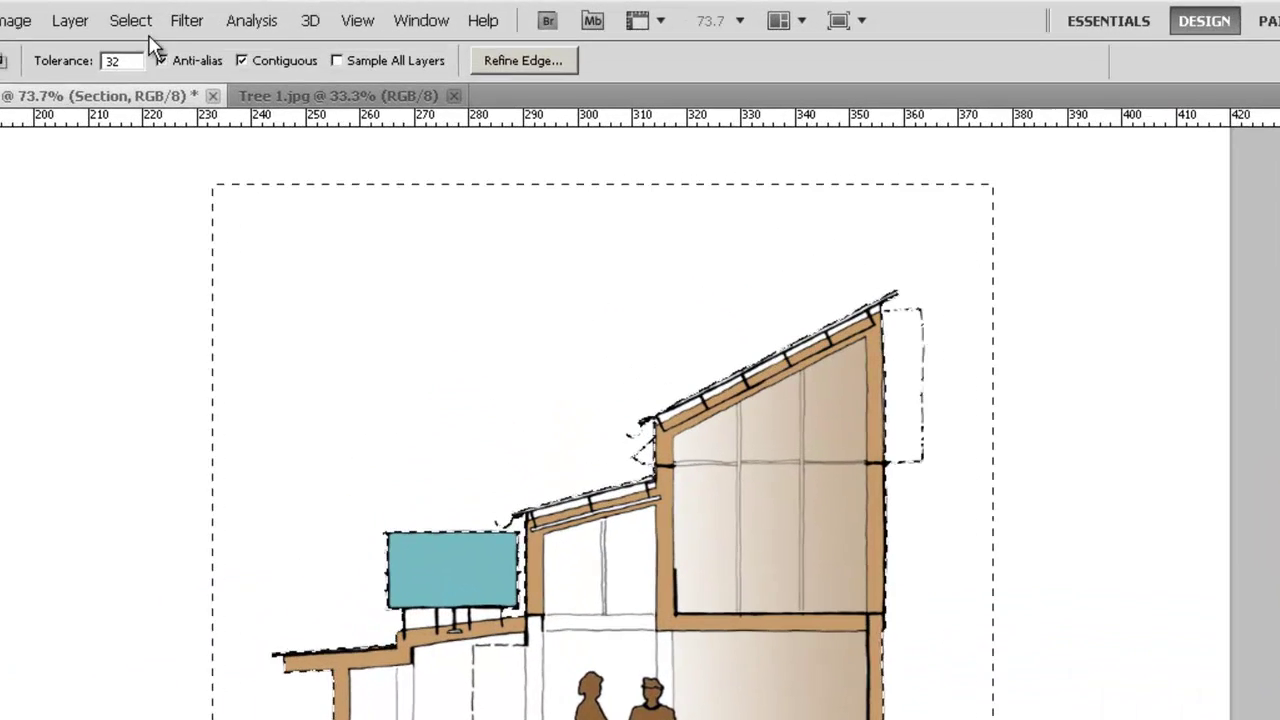
left_click(104, 24)
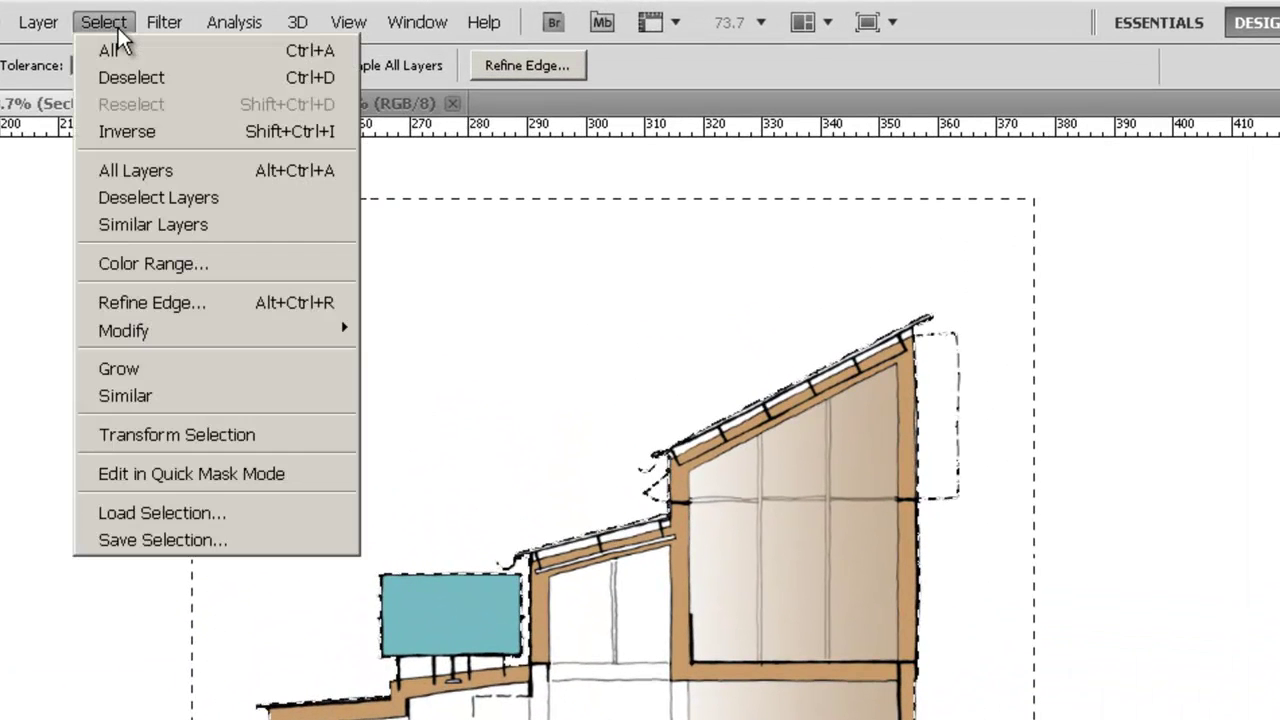
left_click(134, 138)
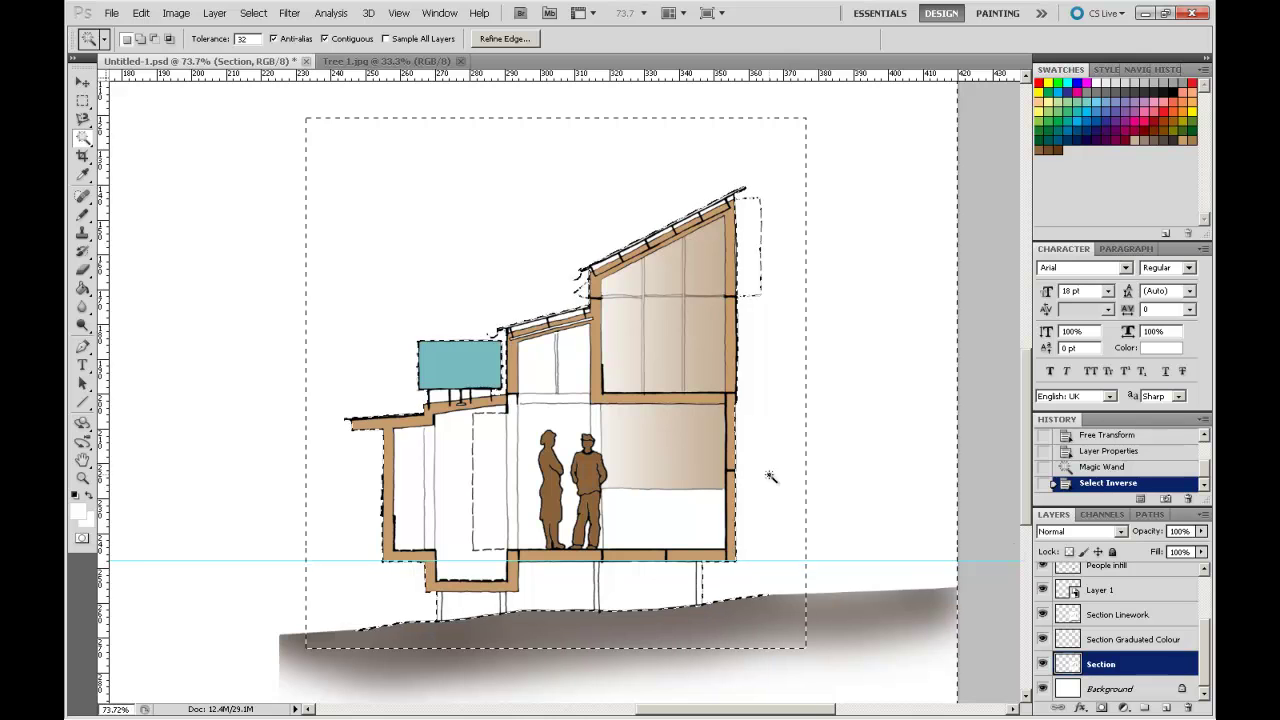
- Show Tree 1 again and erase its foliage where it overlaps the house
left_click_drag(1203, 640, 1204, 598)
left_click(1042, 625)
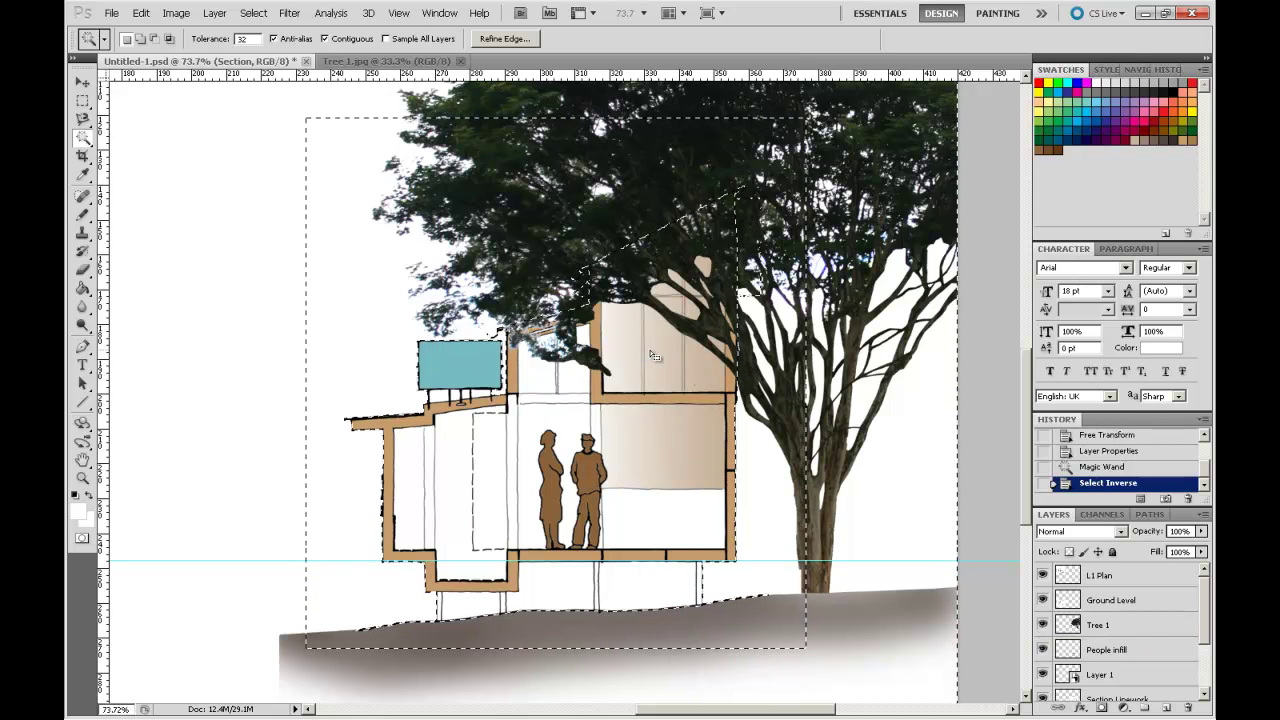
left_click(84, 275)
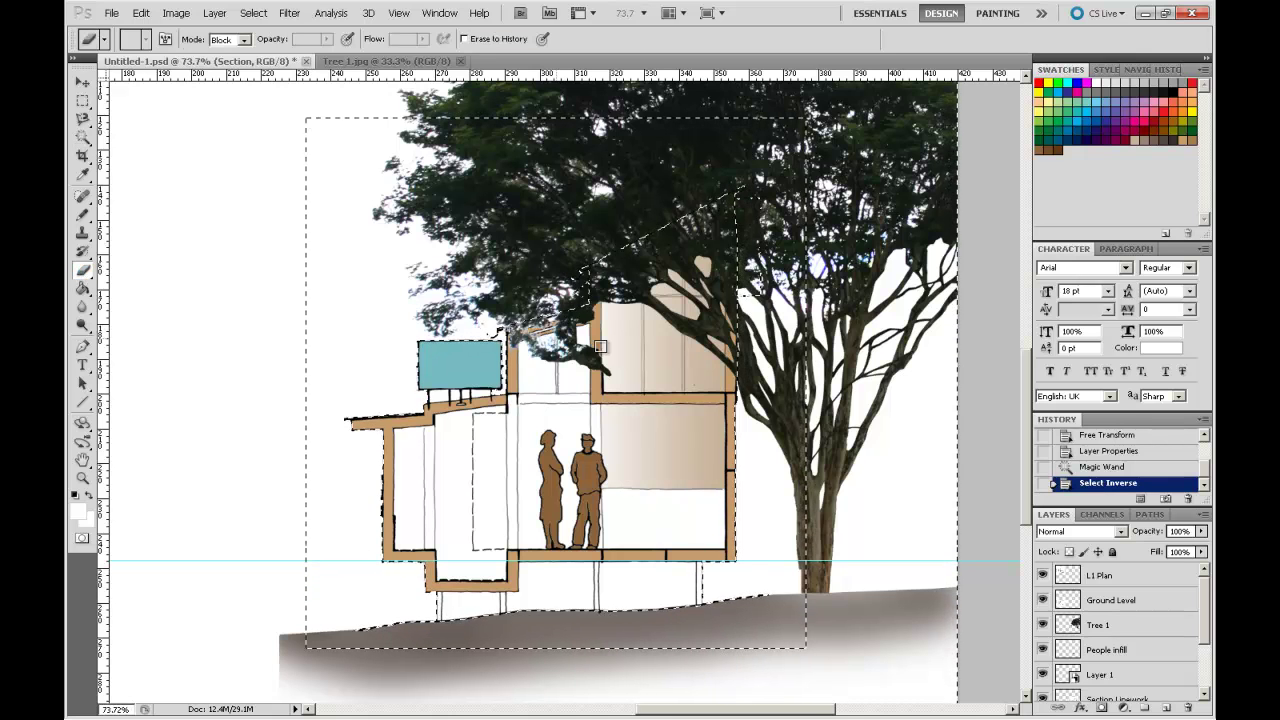
left_click(1116, 631)
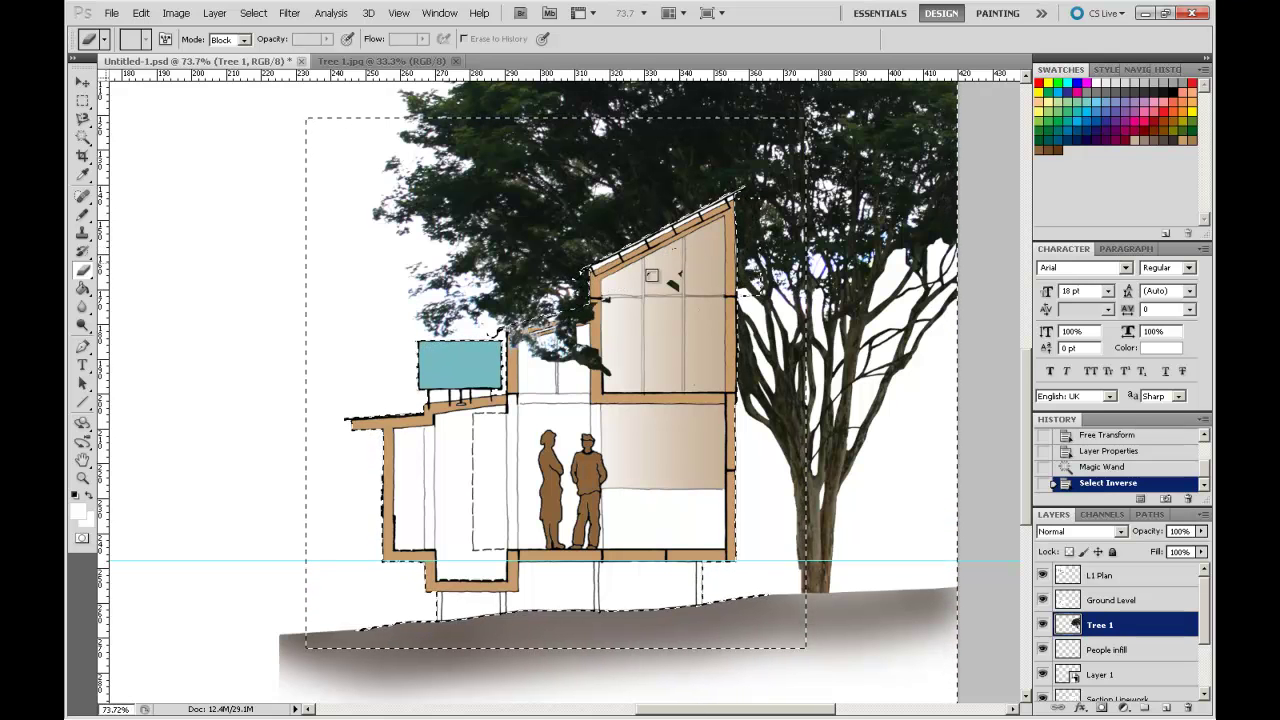
key("ctrl+shift+i")
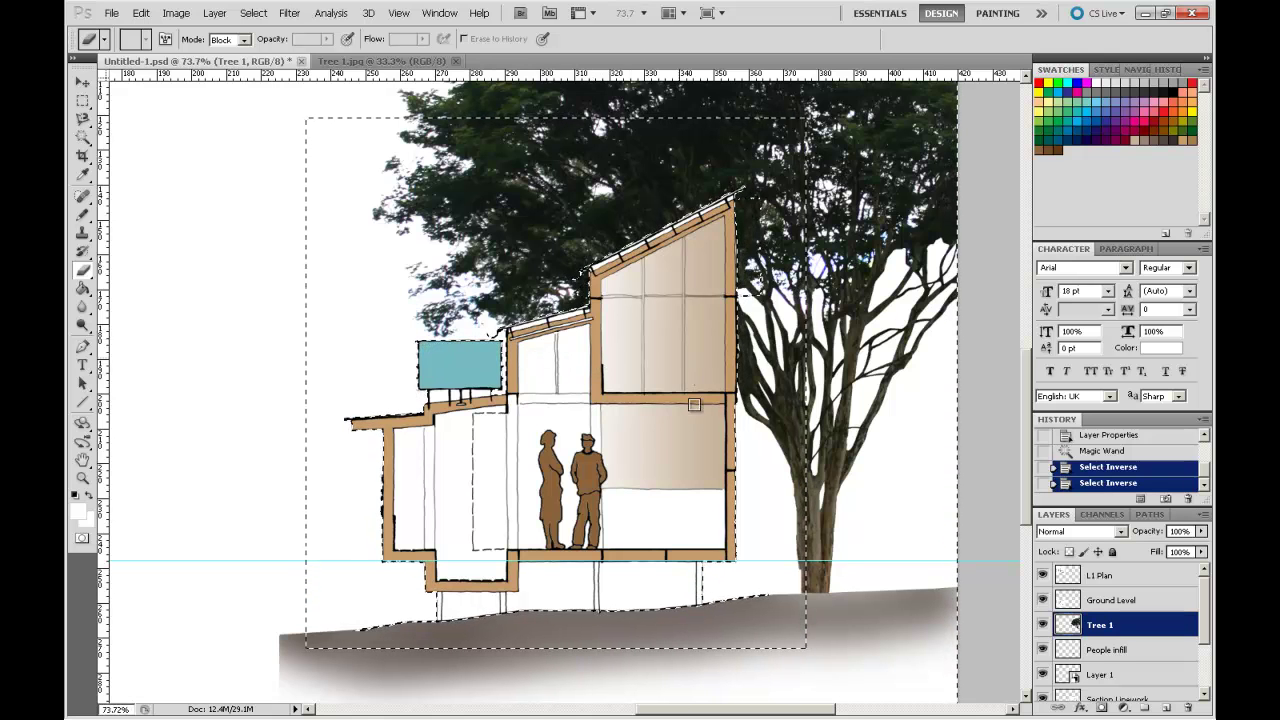
left_click_drag(597, 386, 586, 378)
left_click_drag(586, 378, 576, 370)
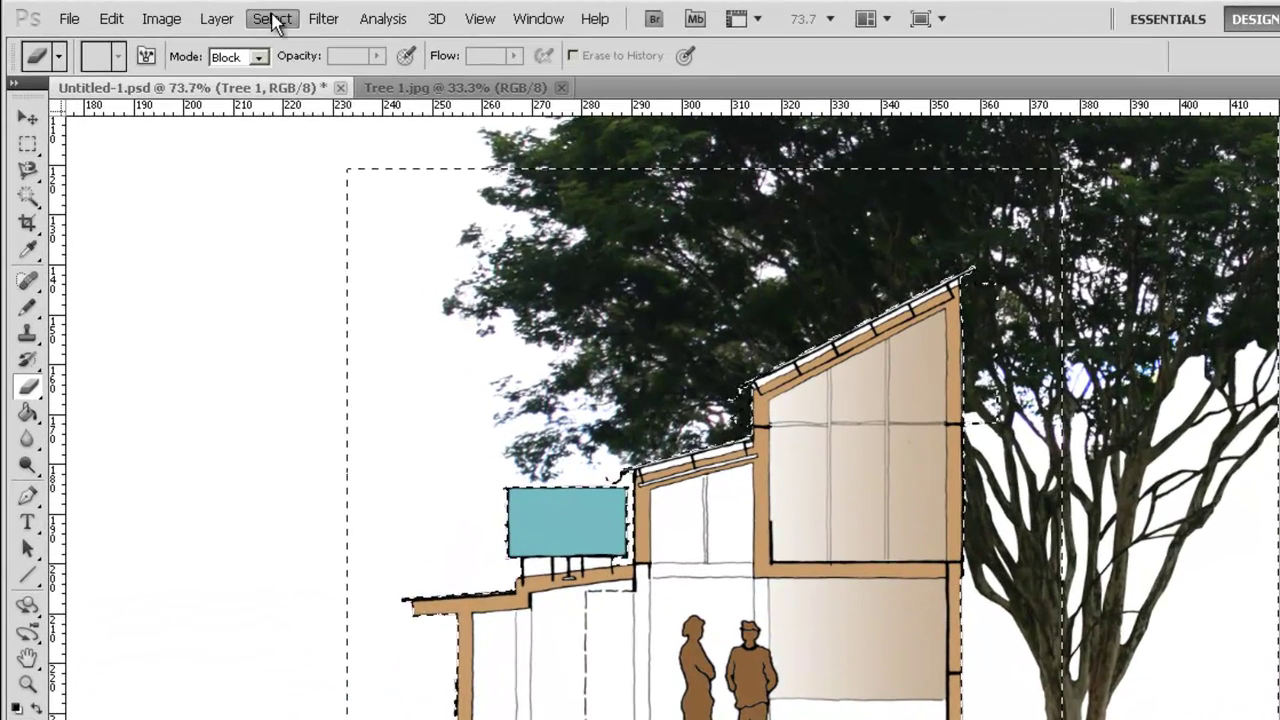
- Save the current selection as a new channel named 'Section Mask'
left_click(254, 13)
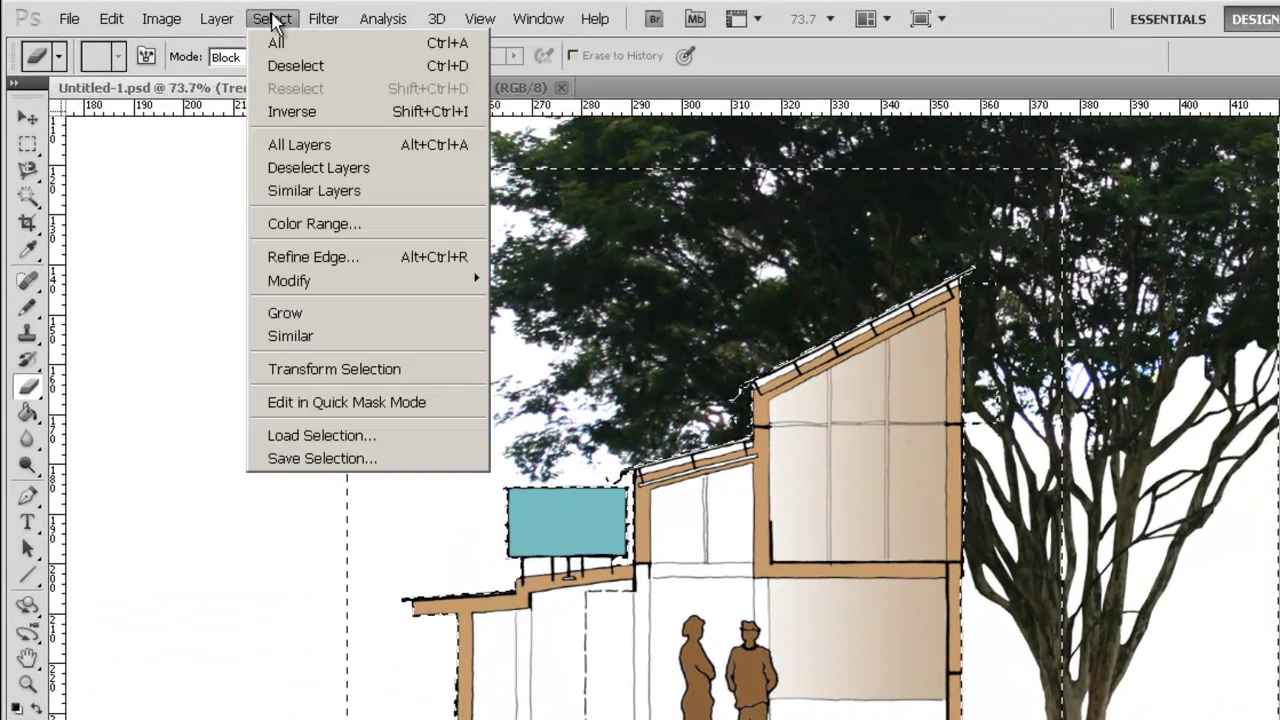
left_click(302, 460)
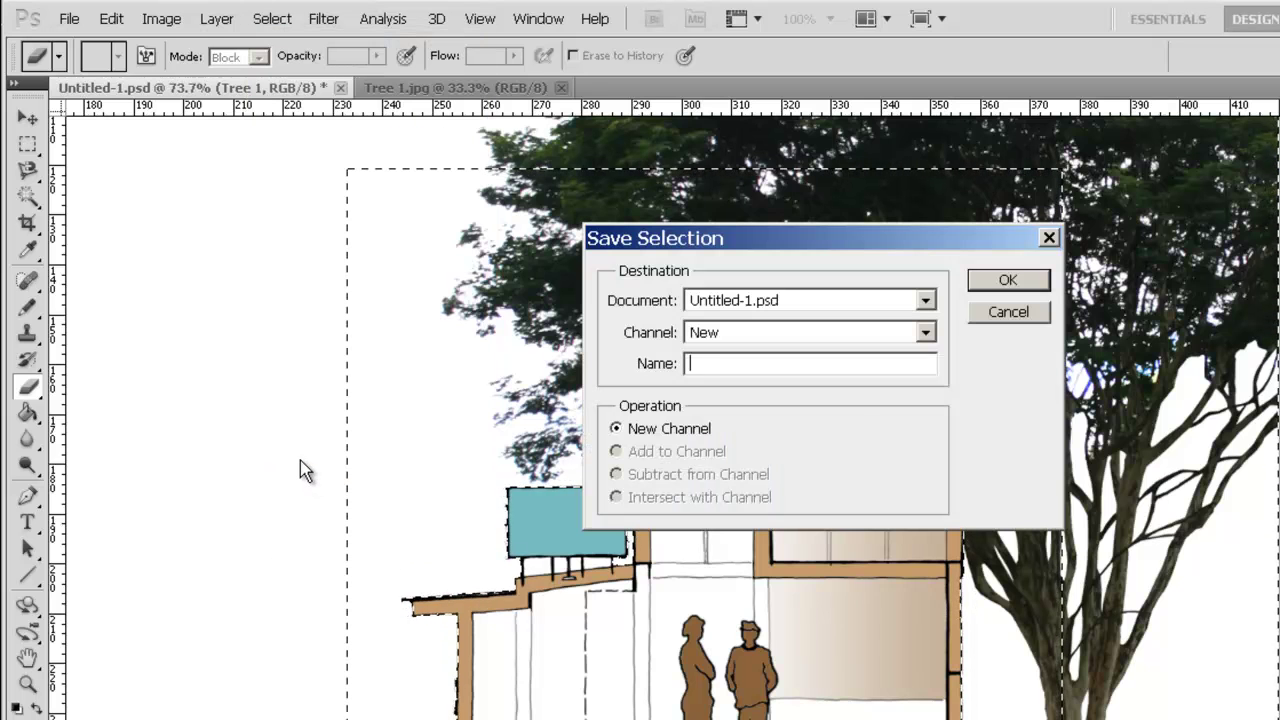
type("Section Mask")
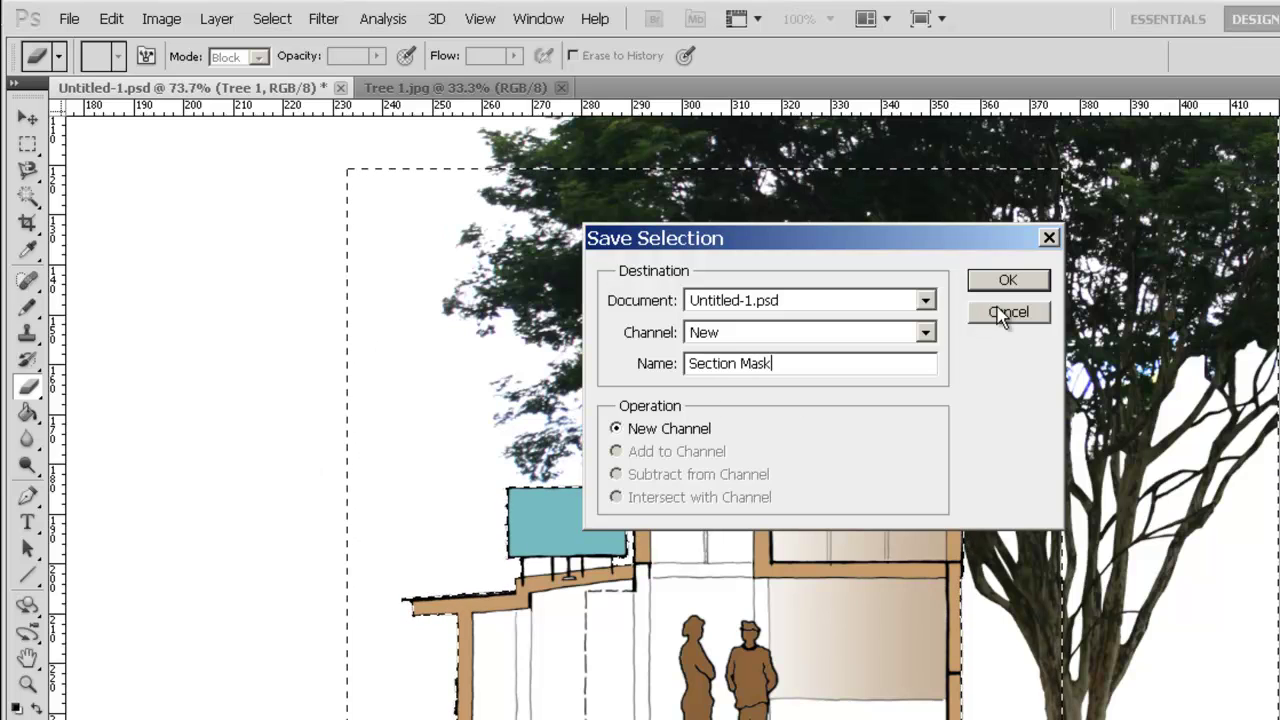
left_click(1040, 279)
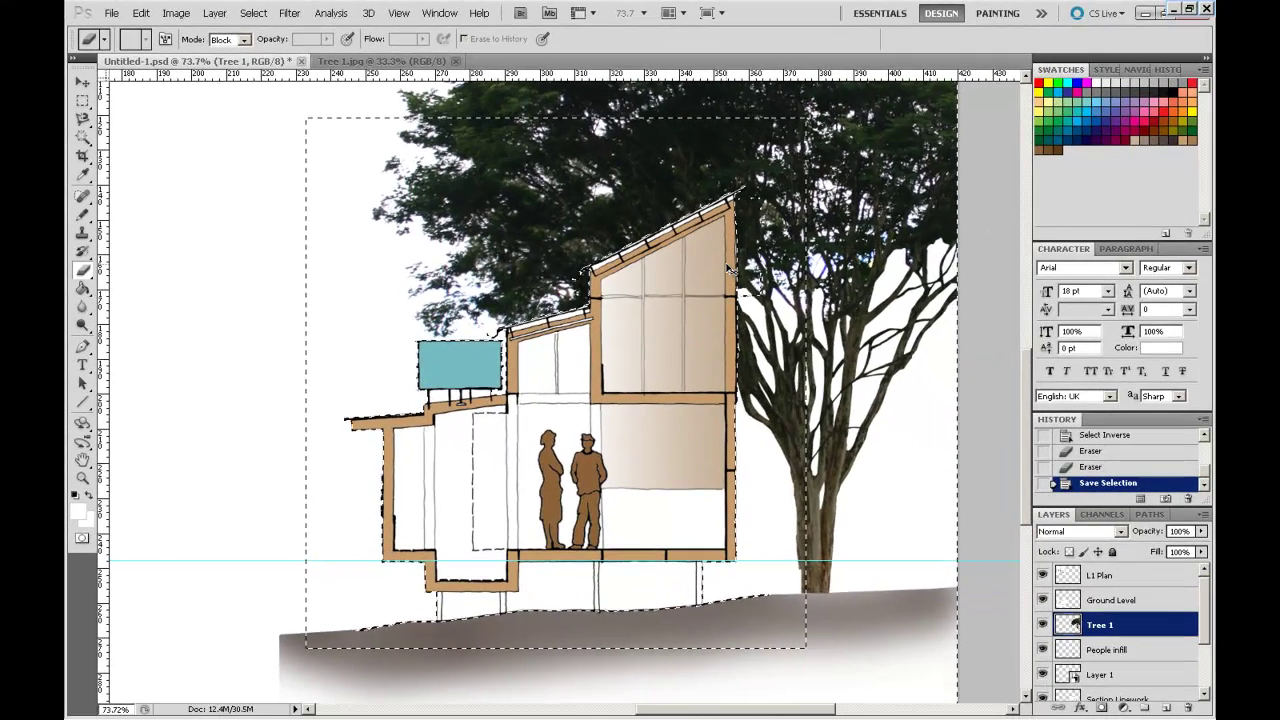
- Deselect with Ctrl+D, then zoom out and pan to frame the section and tree
key("ctrl+d")
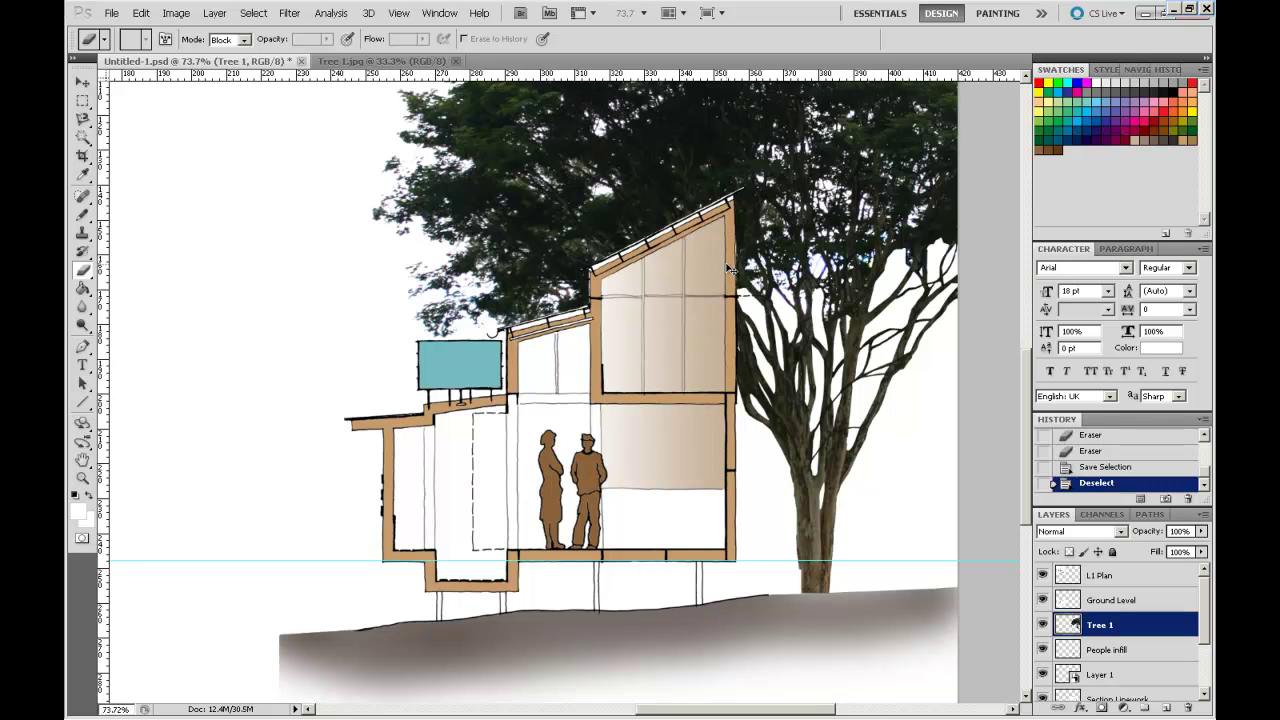
key("ctrl+minus")
key("ctrl+minus")
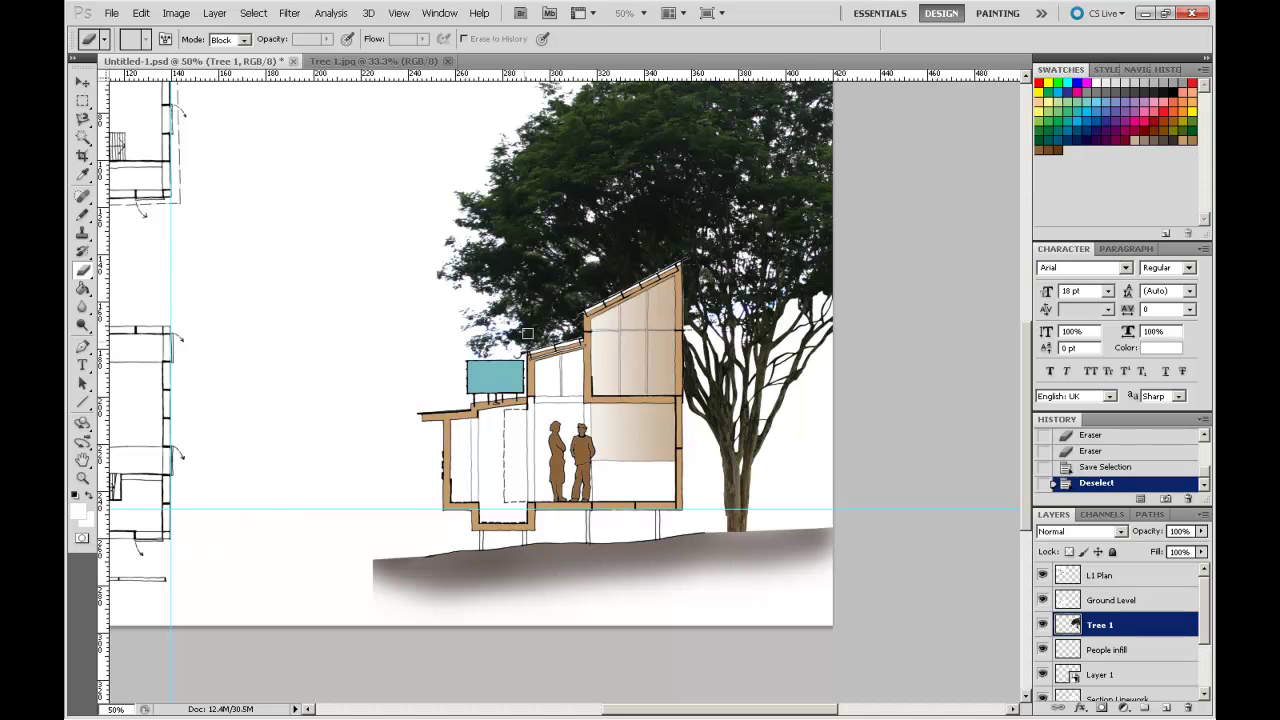
mouse_move(561, 322)
left_mouse_down()
mouse_move(513, 432)
mouse_move(531, 422)
left_mouse_up()
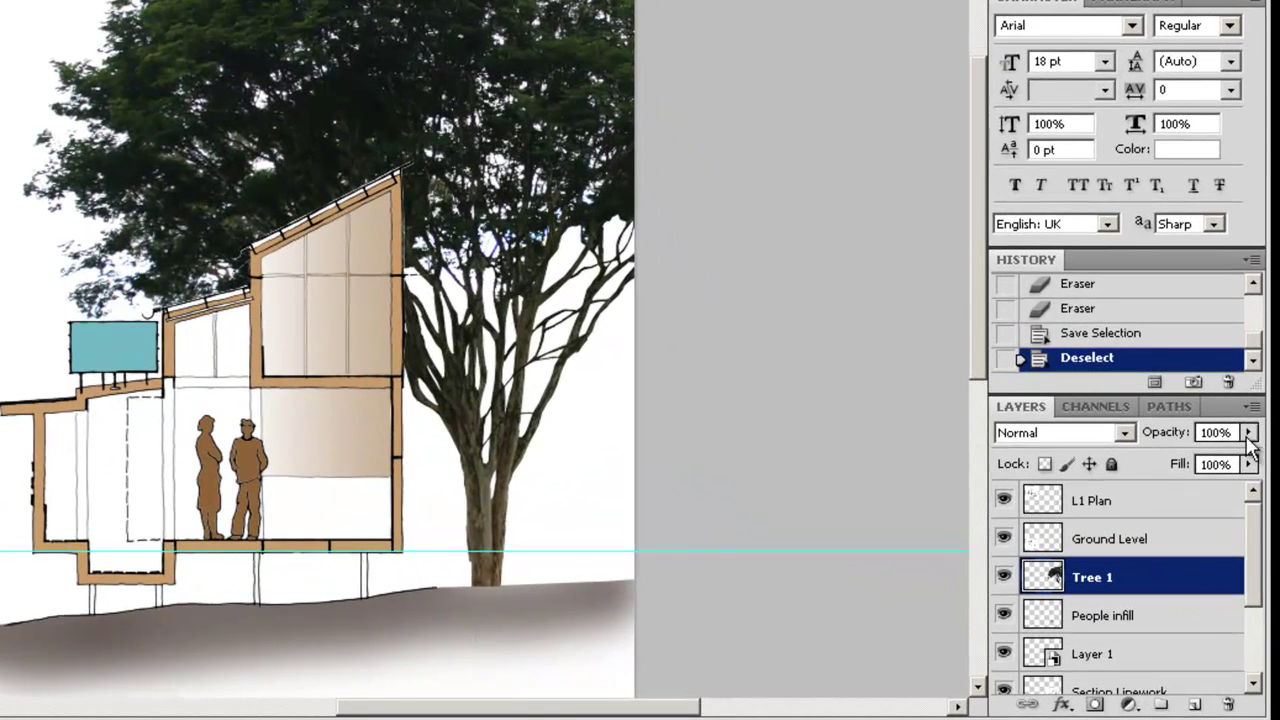
- Lower the Tree 1 layer opacity to 75%
left_click(1247, 437)
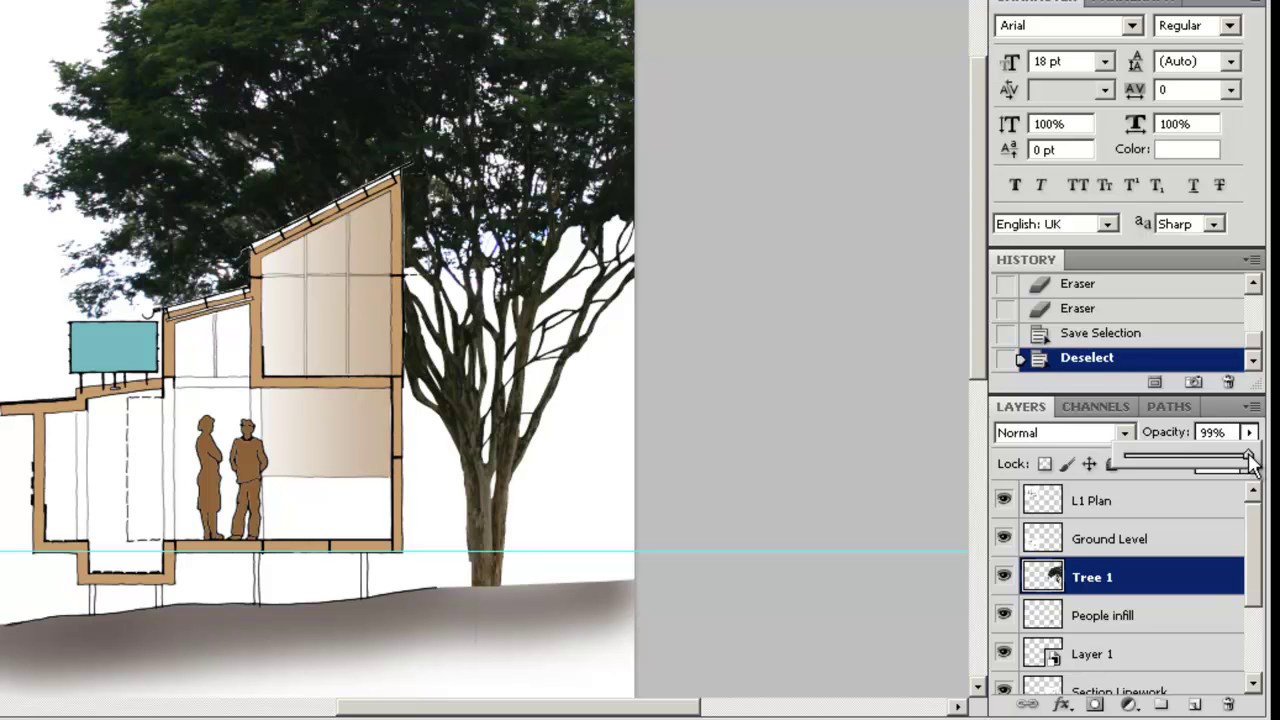
left_click_drag(1250, 460, 1218, 453)
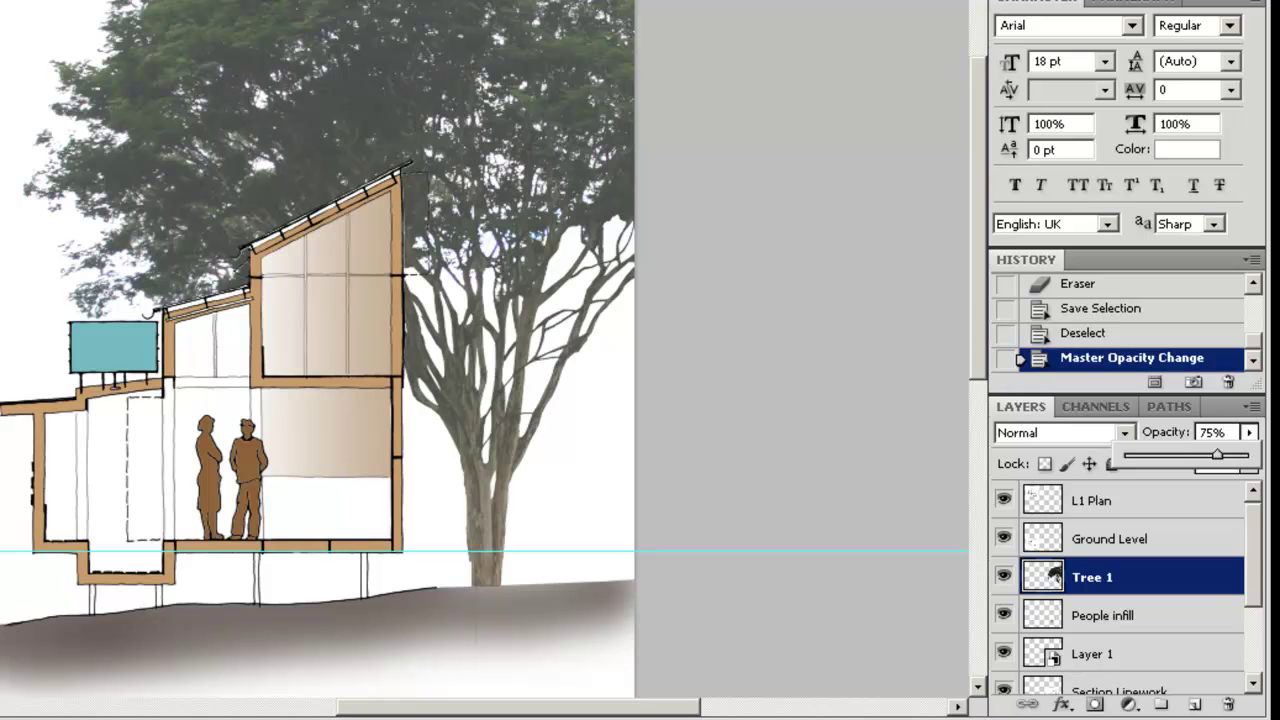
key("Return")
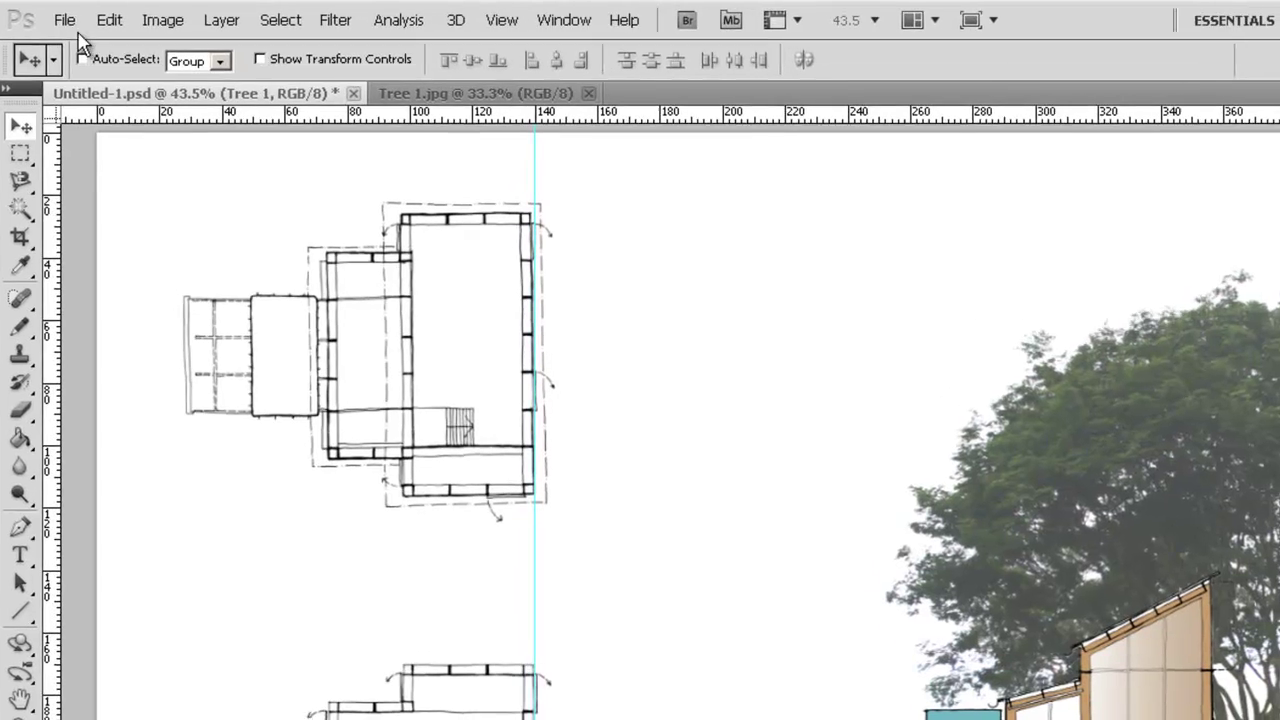
- Open the Tree 2.jpg palm photo from File > Open as a third document
left_click(64, 20)
left_click(86, 68)
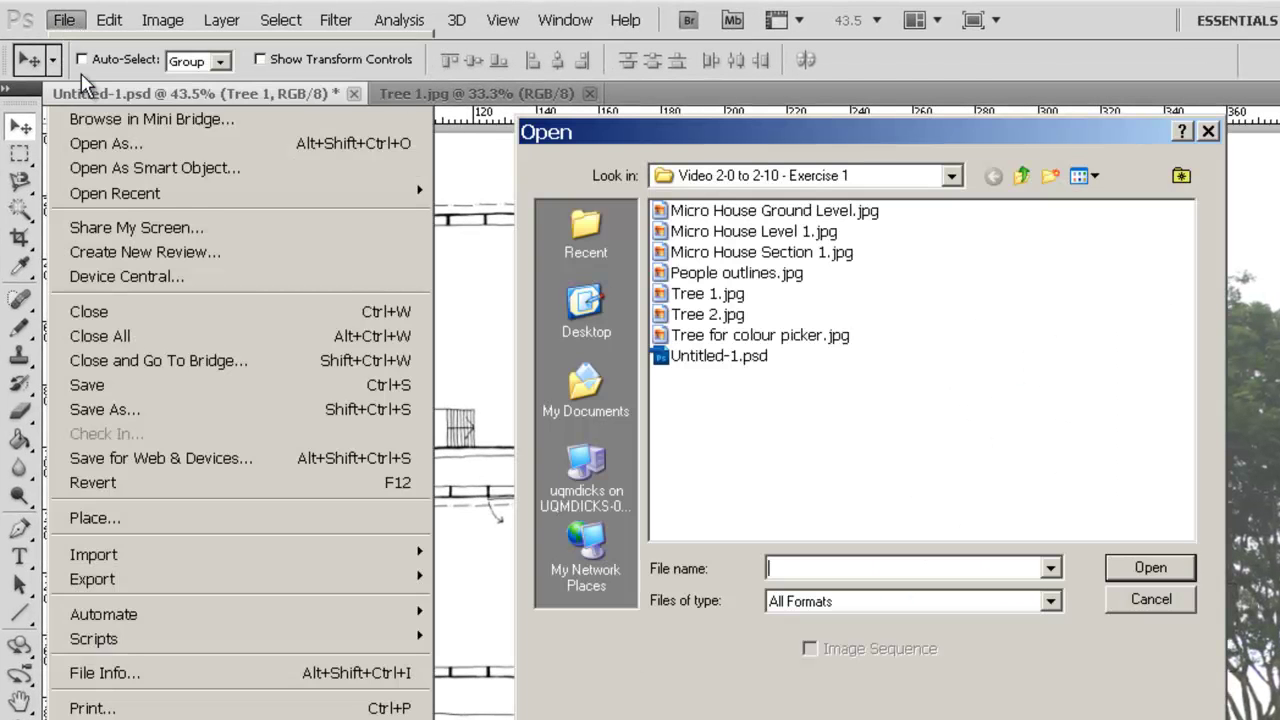
double_click(708, 314)
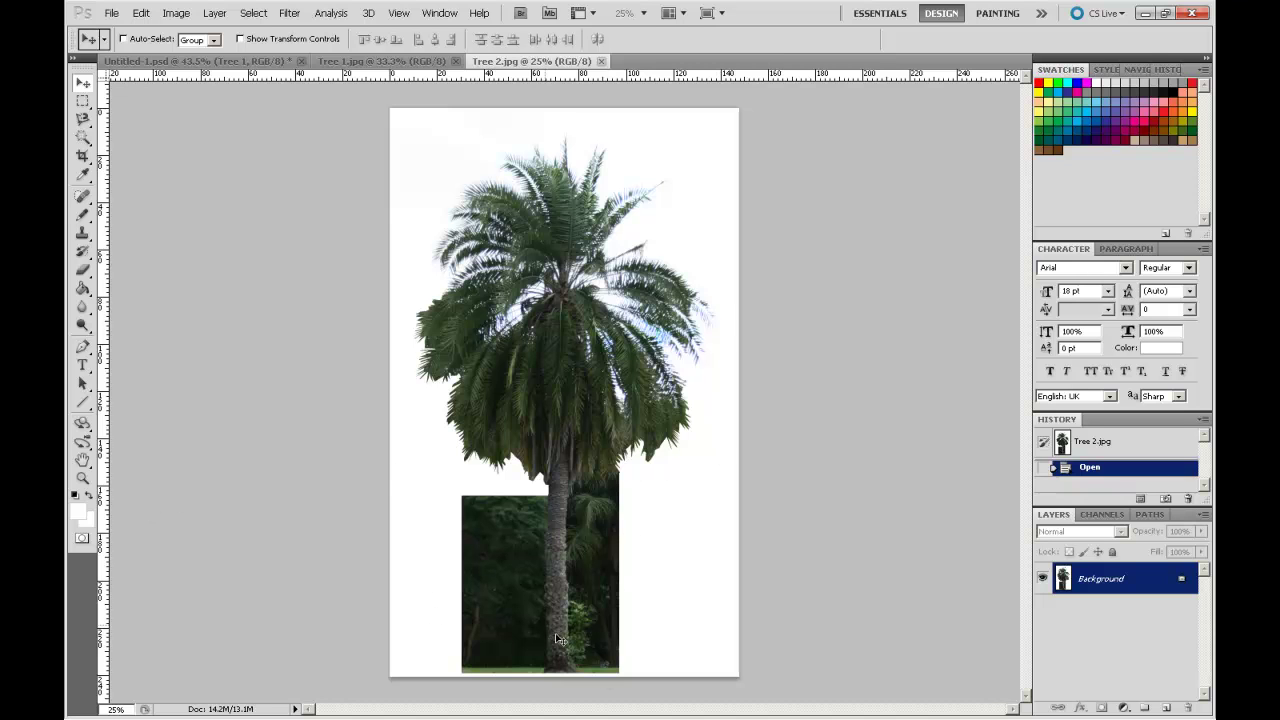
- Zoom into the lower palm trunk and trace a Magnetic Lasso outline around the foliage beside it
left_click(83, 478)
left_click_drag(492, 473, 609, 548)
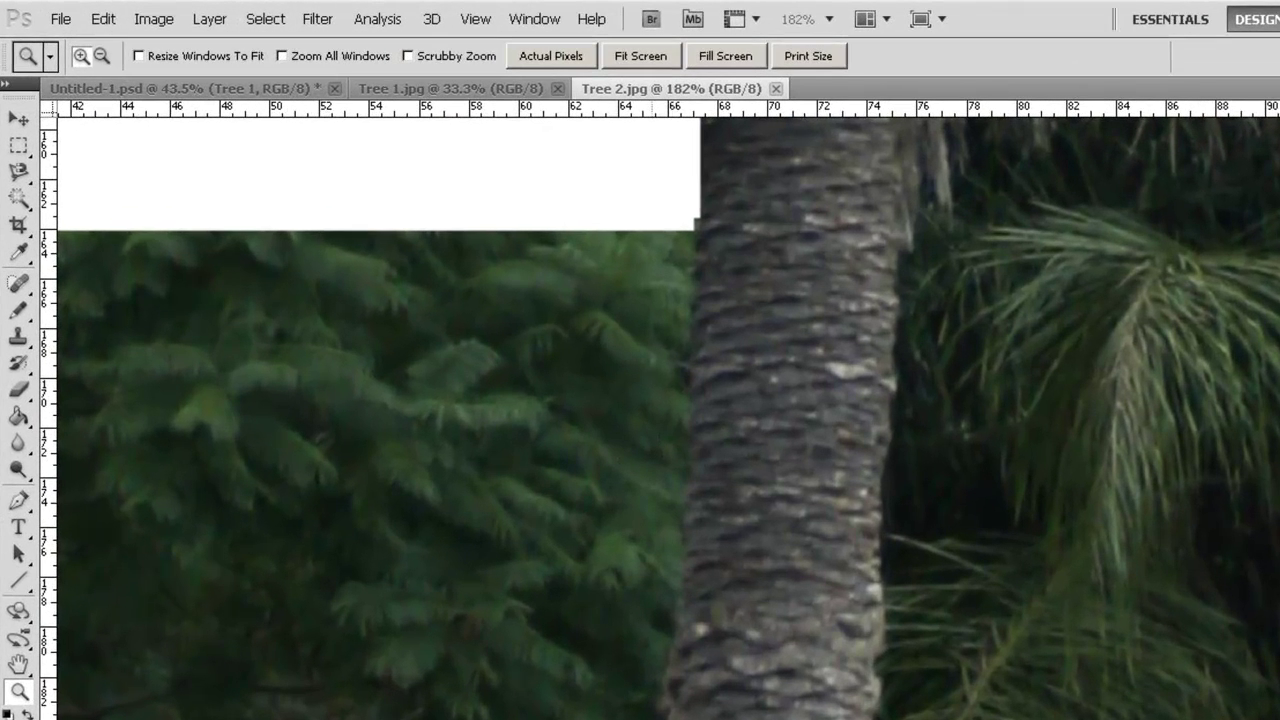
left_click(22, 175)
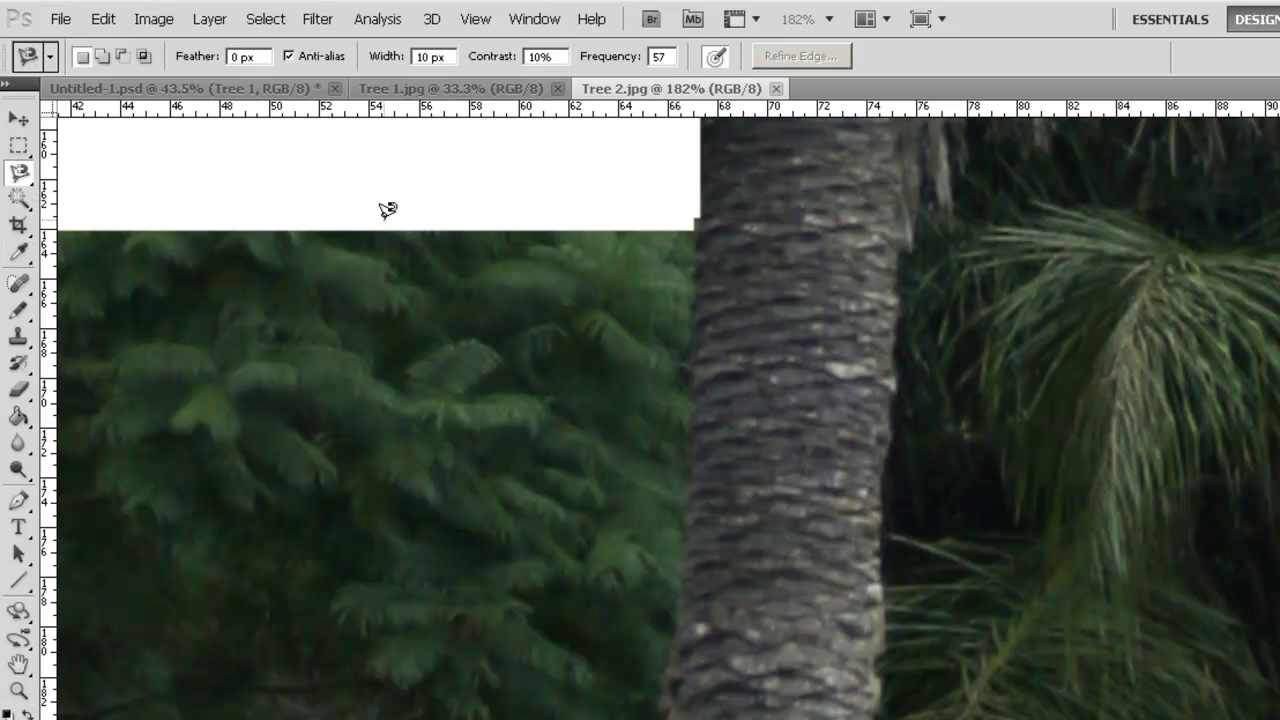
left_click(698, 216)
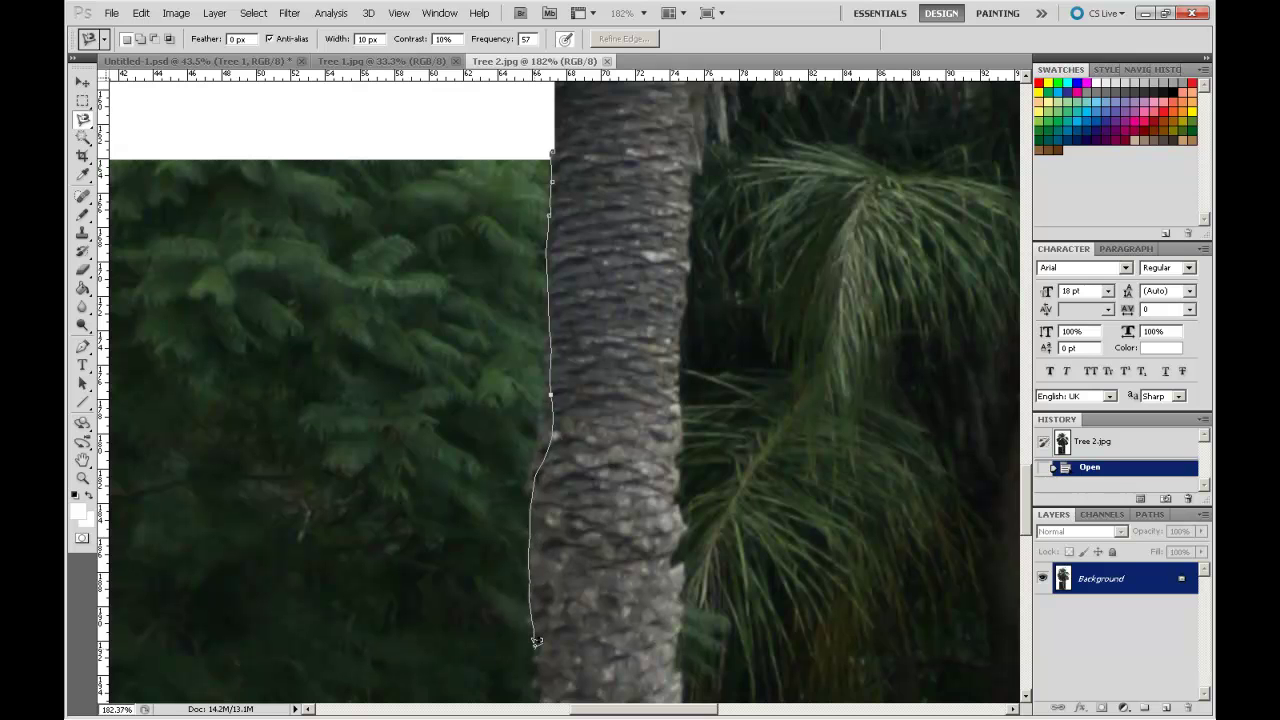
left_click(477, 137)
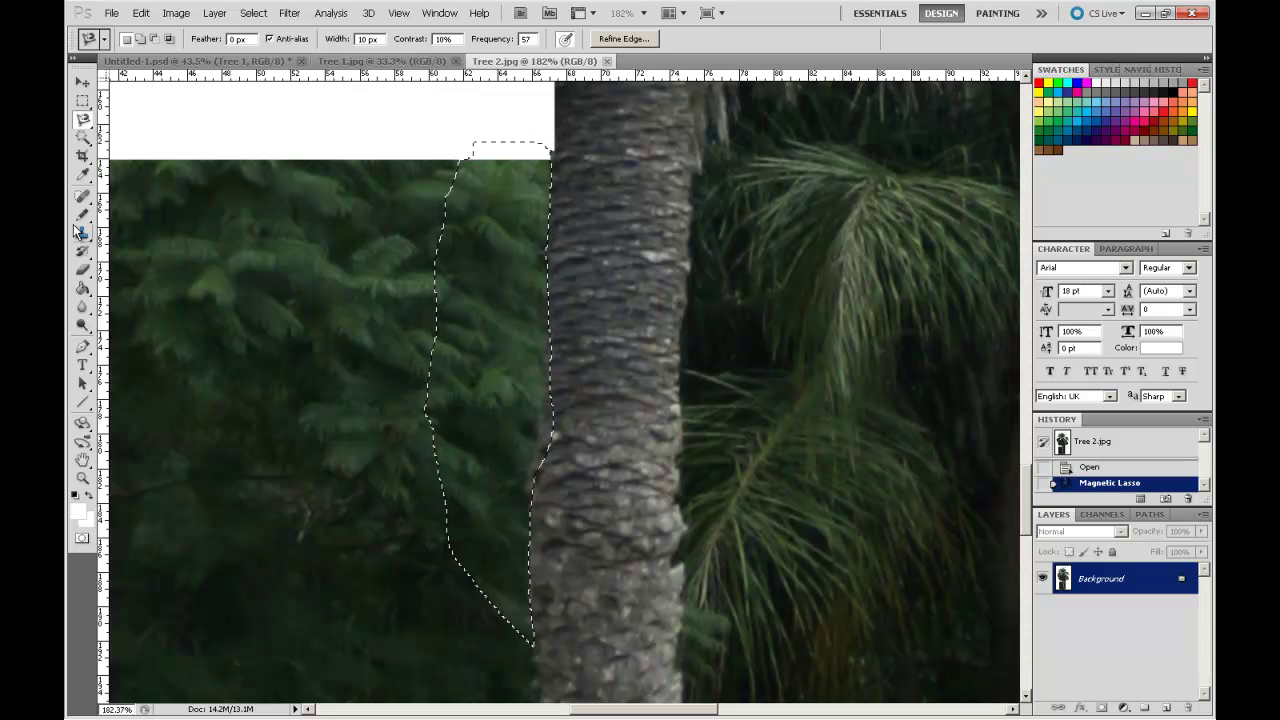
- Trim the foliage selection by subtracting an area with the Polygonal Lasso Tool
left_click(83, 122)
left_click(185, 133)
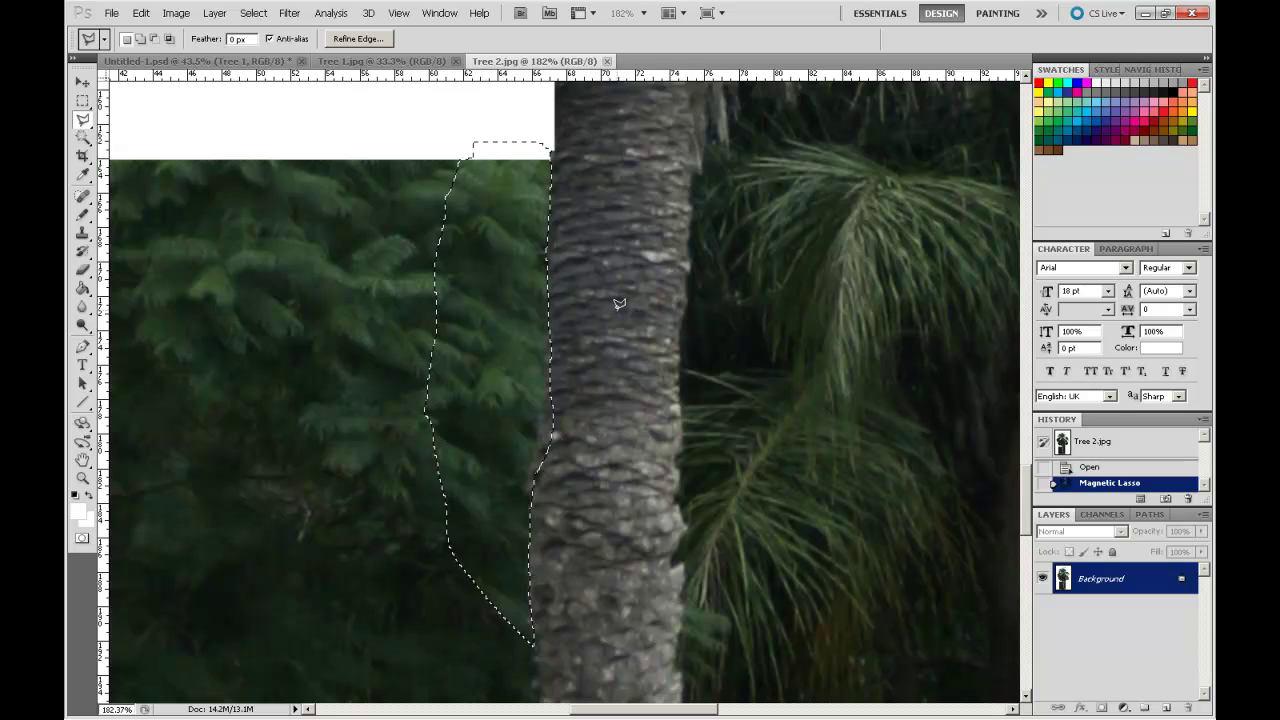
key("alt")
double_click(583, 428)
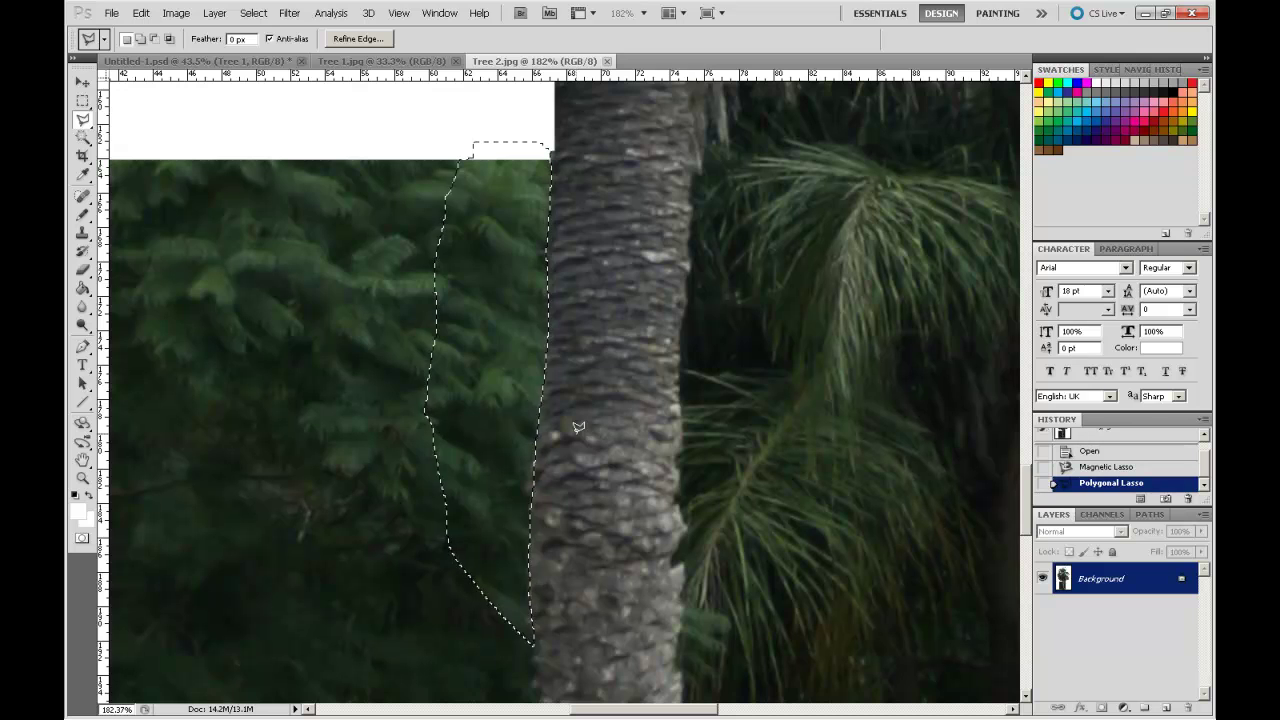
- Fill the selected foliage beside the trunk with white, deselect, and zoom out to the whole palm
key("shift+F5")
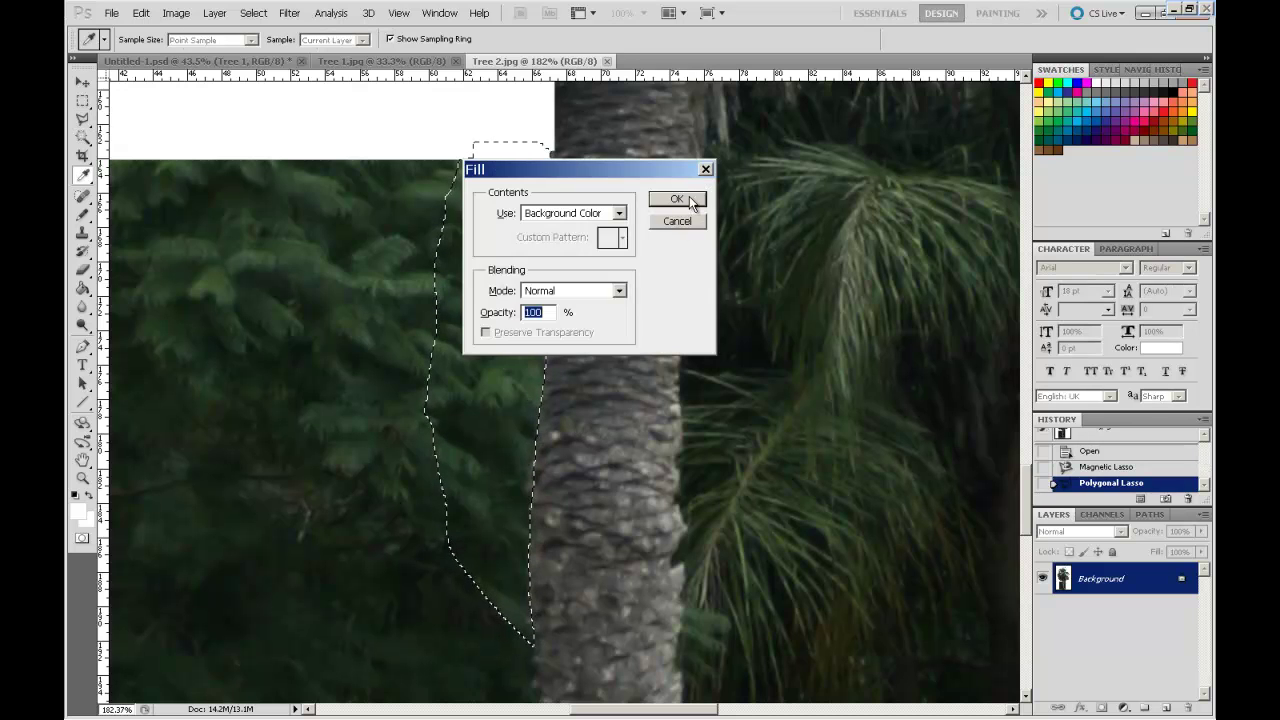
left_click(689, 201)
key("ctrl+d")
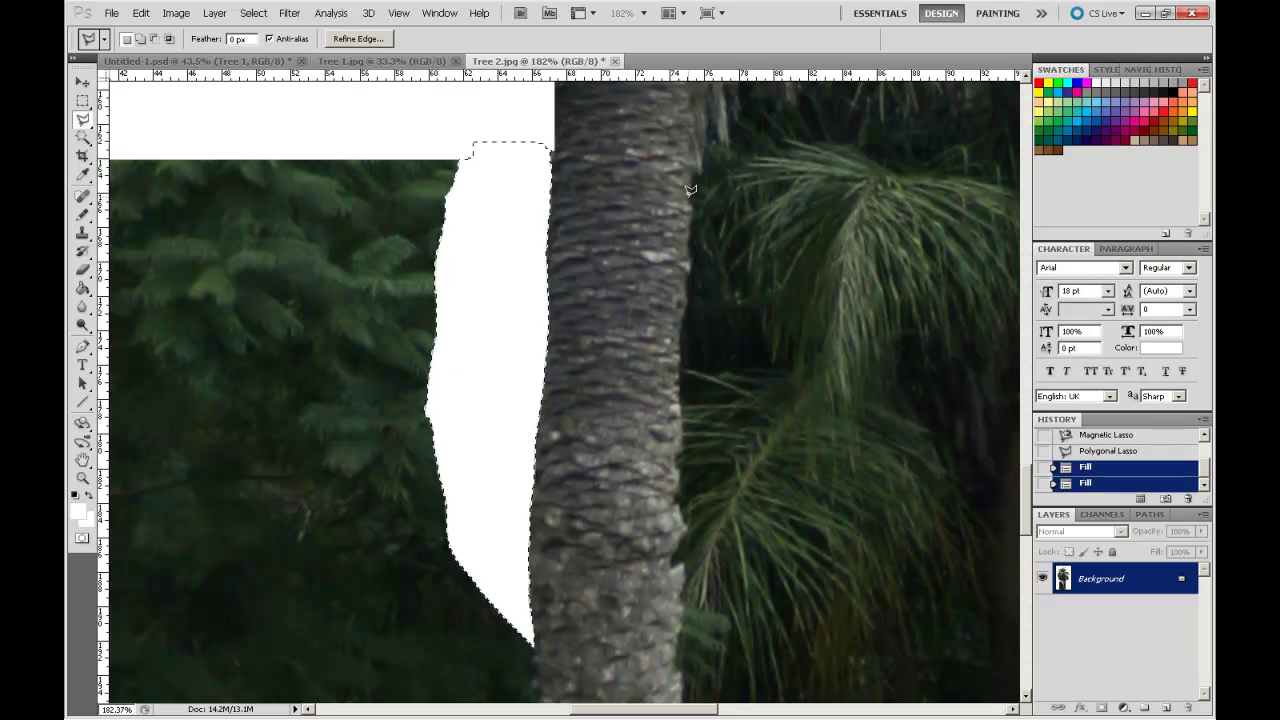
left_click_drag(594, 481, 611, 115)
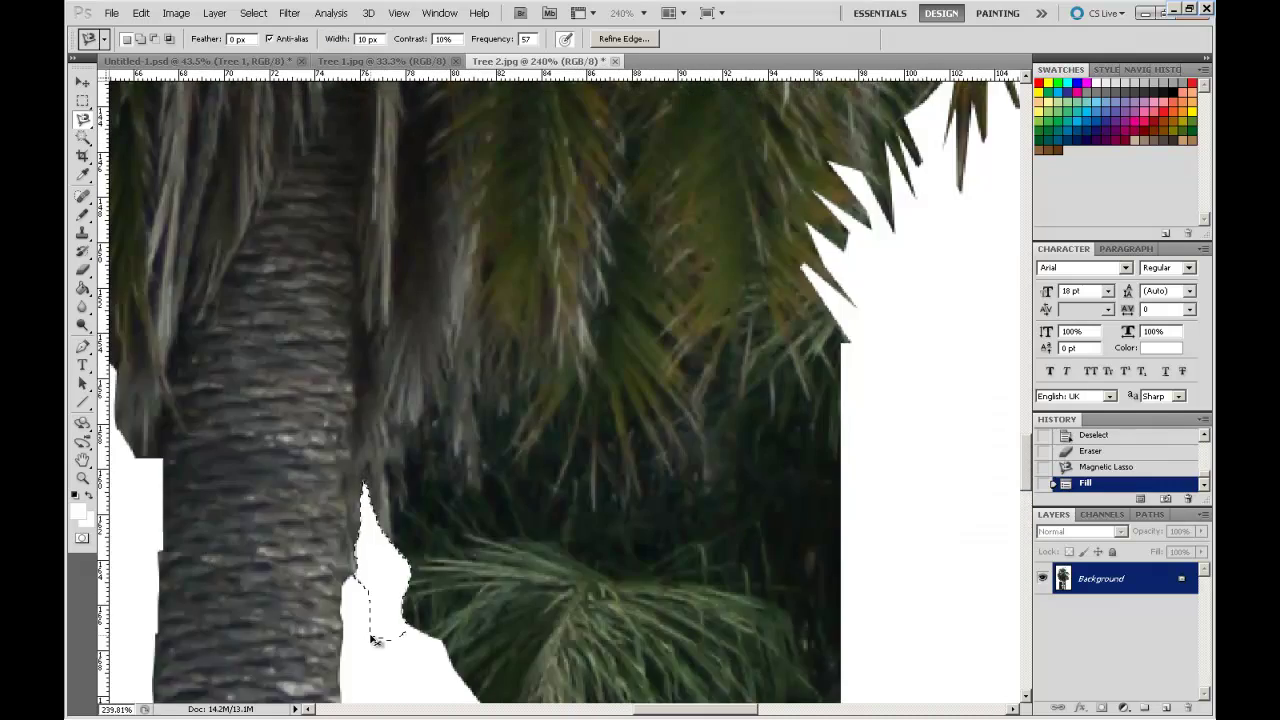
key("ctrl+minus")
key("ctrl+minus")
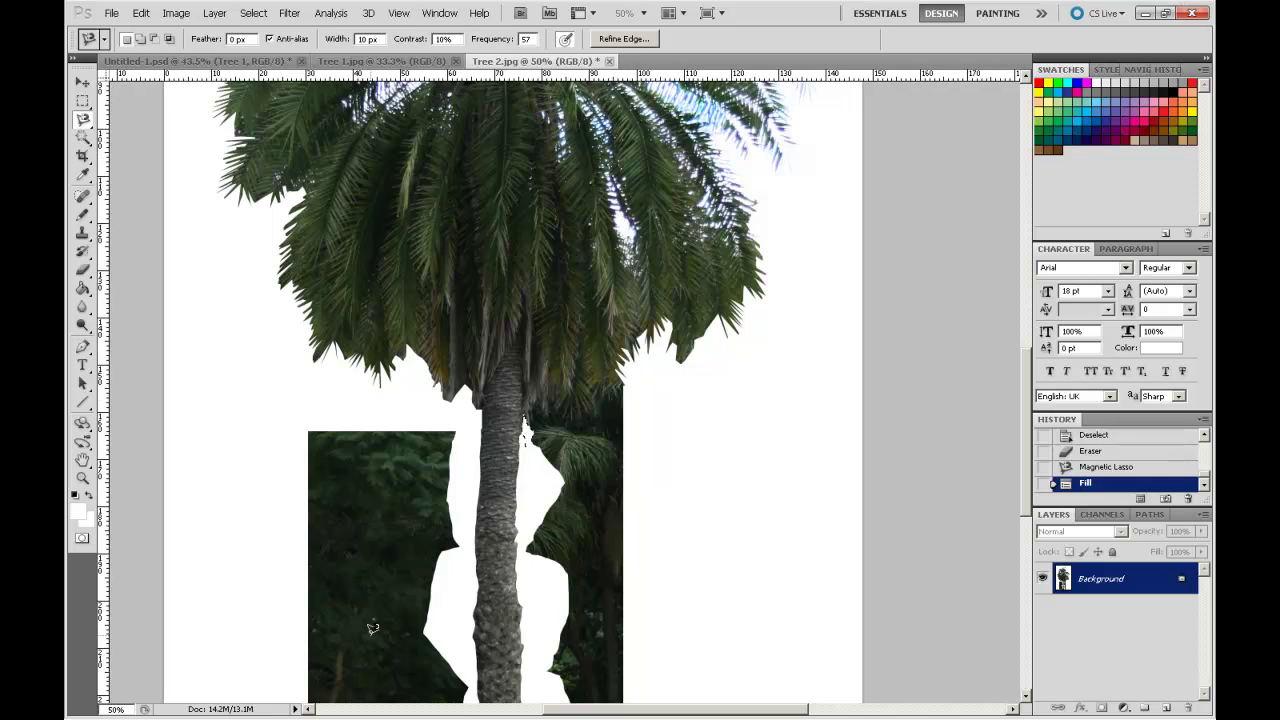
key("ctrl+minus")
key("ctrl+minus")
key("ctrl+d")
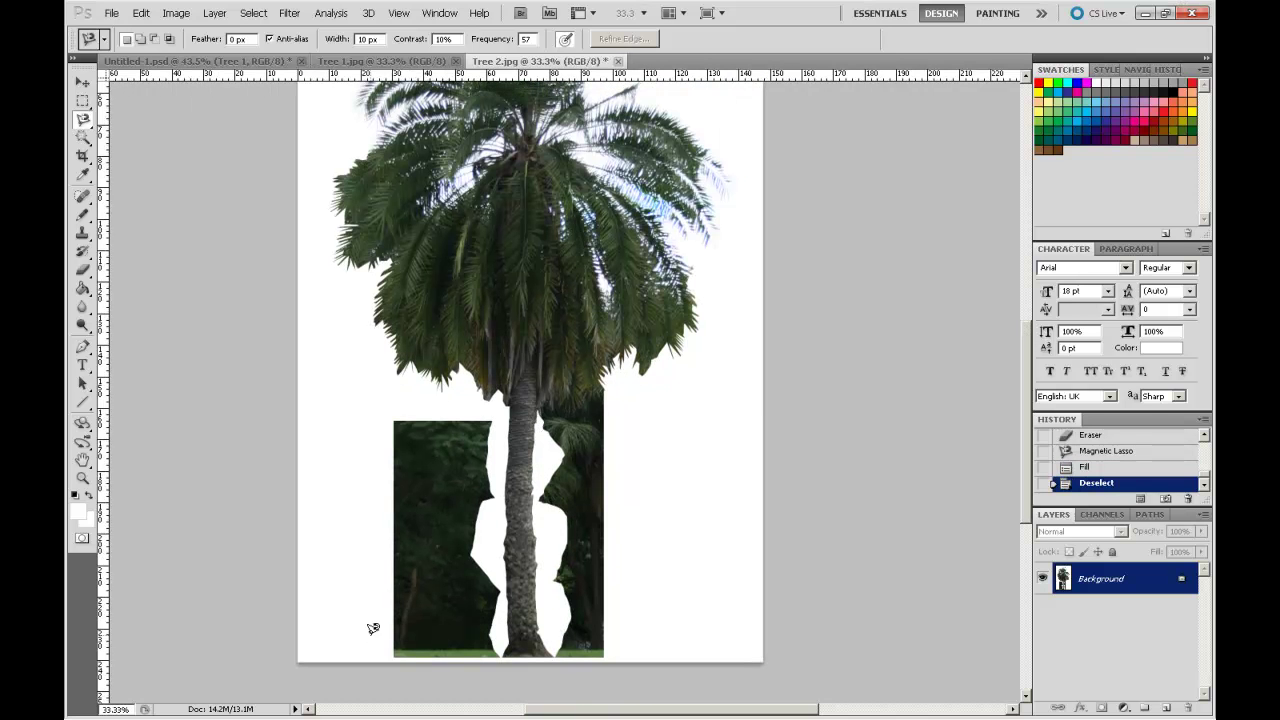
- Zoom in right of the trunk and trace a Polygonal Lasso outline around the background beneath the fronds
left_click(83, 478)
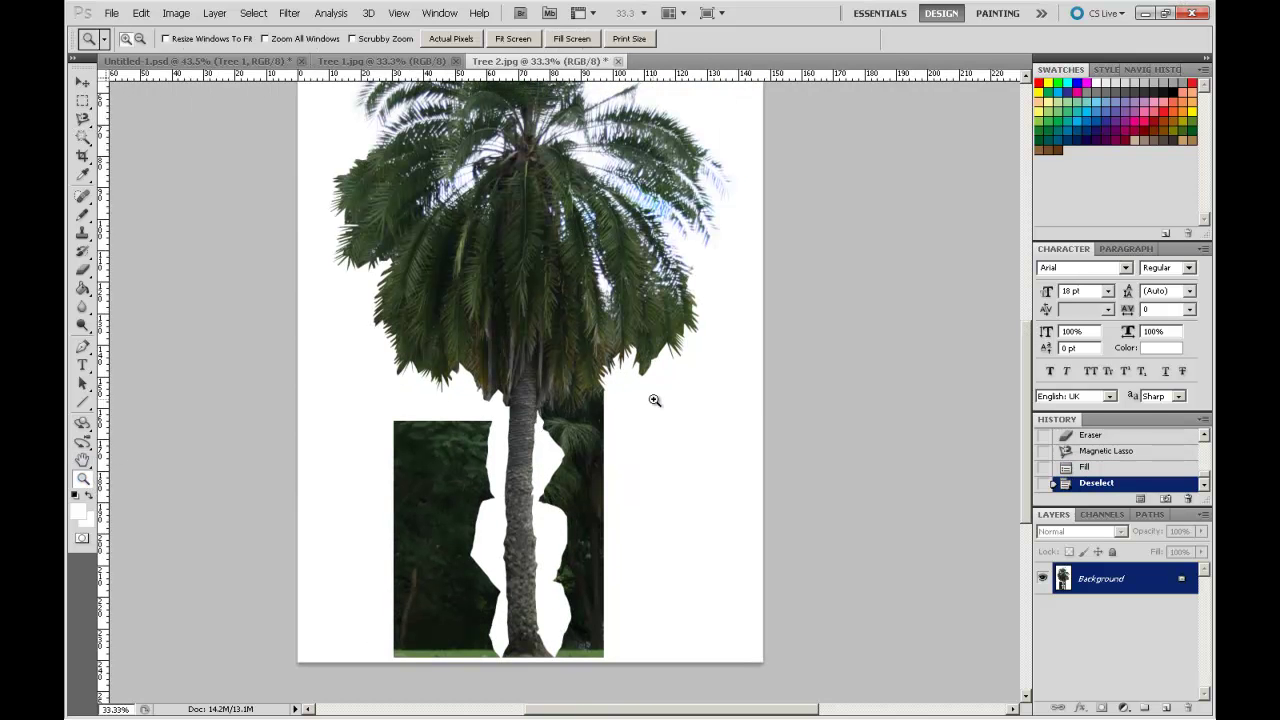
mouse_move(608, 428)
left_mouse_down()
mouse_move(629, 449)
mouse_move(622, 434)
left_mouse_up()
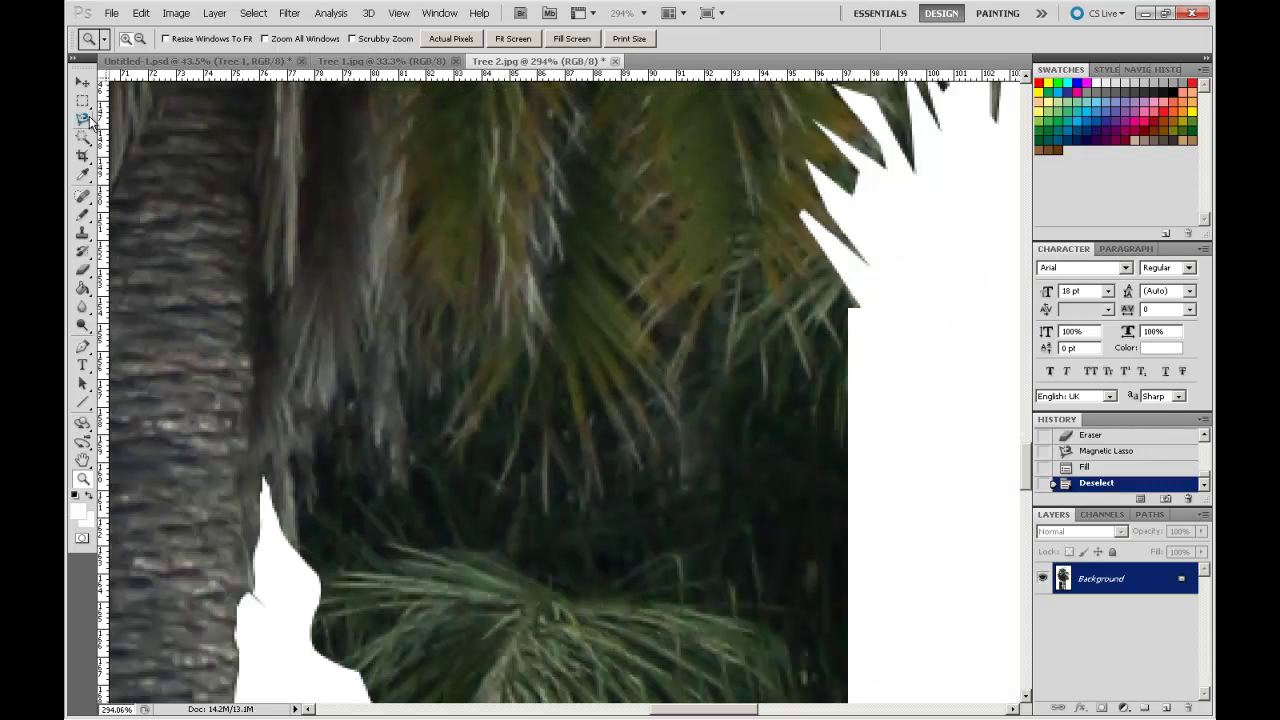
left_click_drag(90, 120, 134, 133)
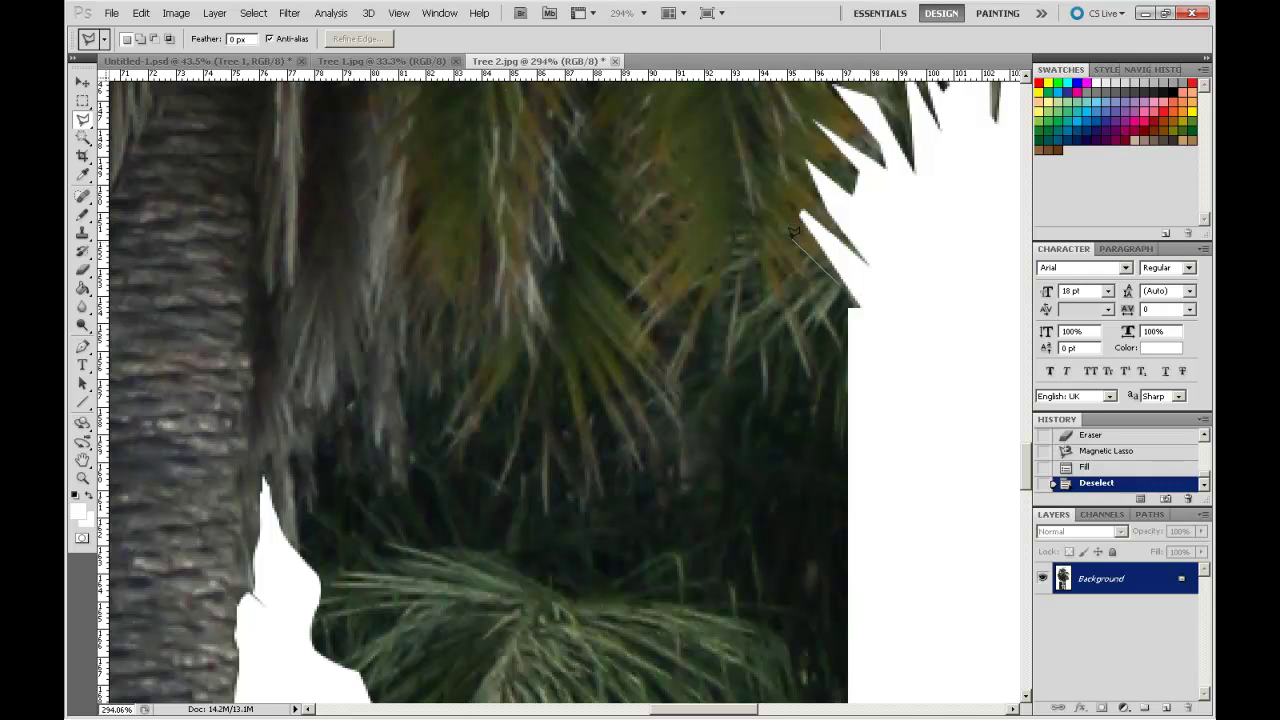
left_click(775, 255)
left_click(808, 366)
left_click(729, 346)
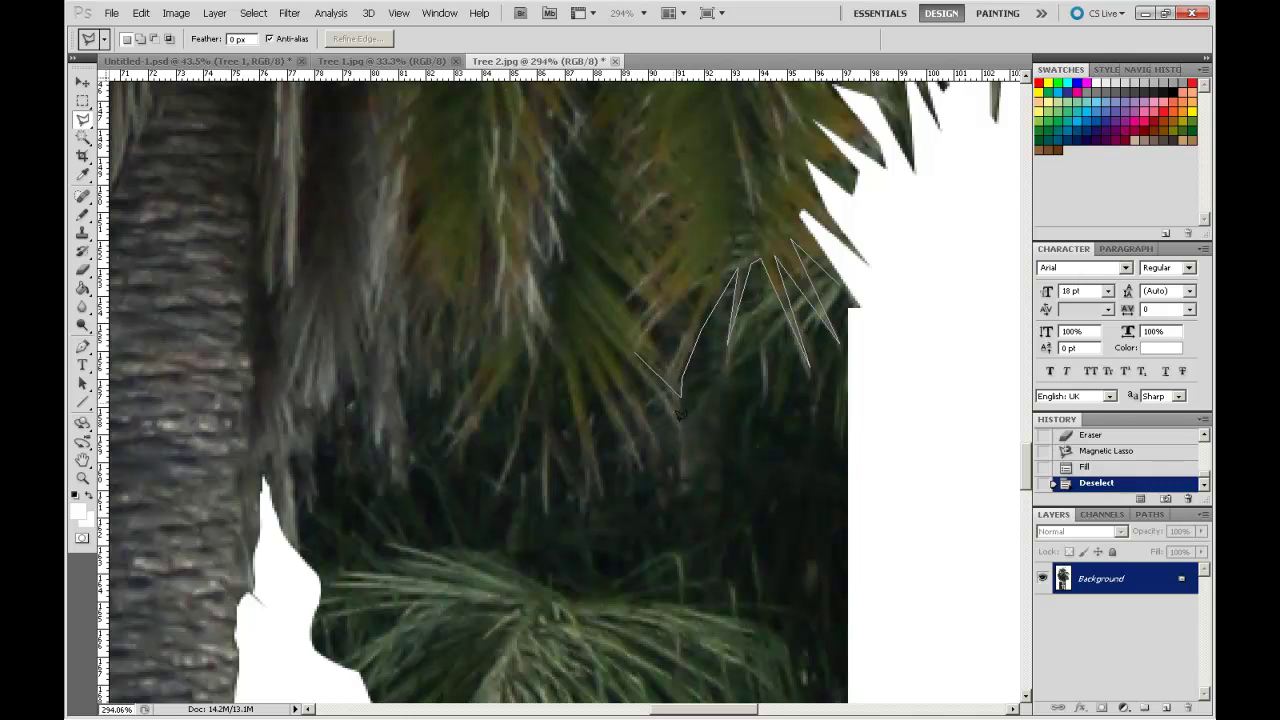
left_click(598, 337)
left_click(636, 440)
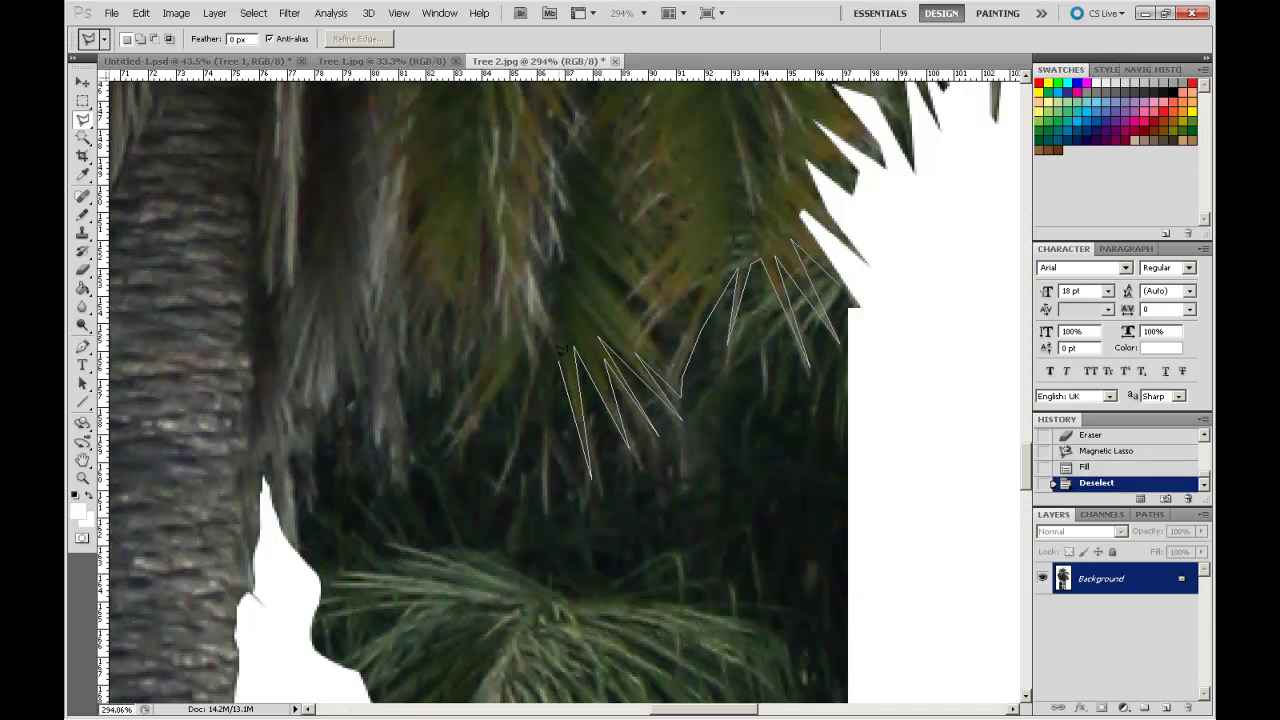
left_click(558, 357)
left_click(543, 478)
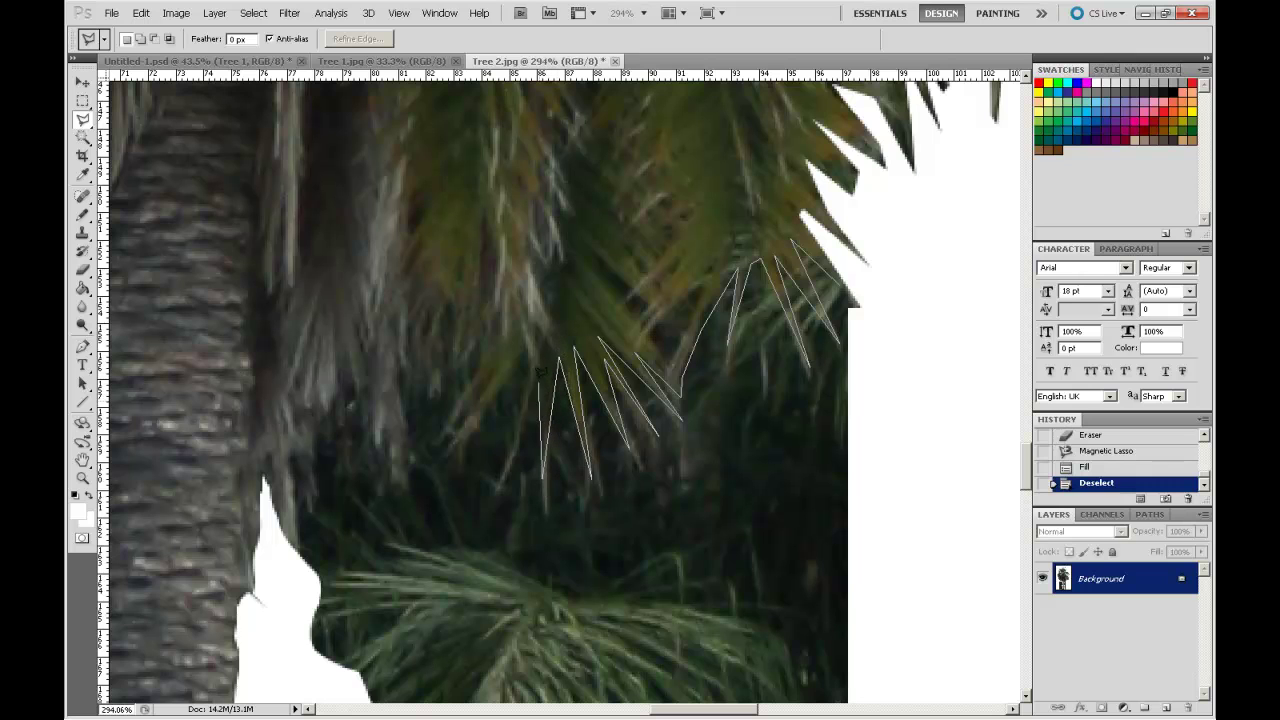
left_click(541, 373)
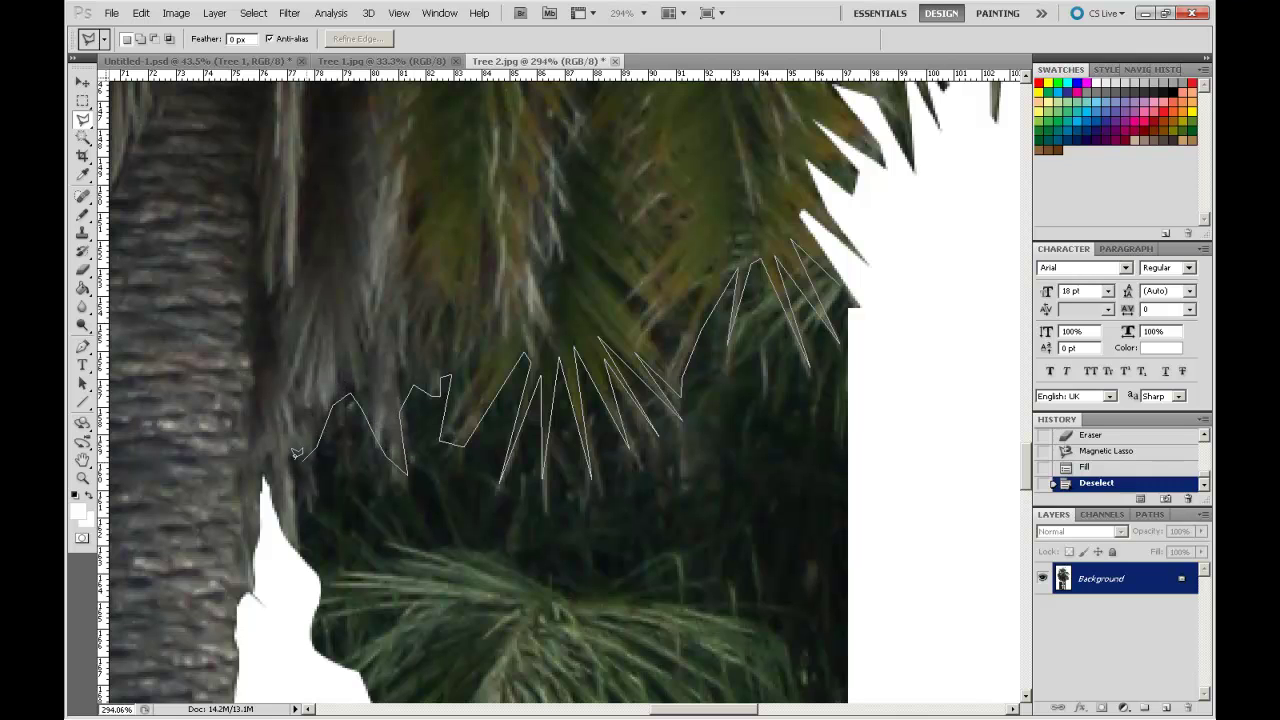
left_click(284, 569)
double_click(912, 268)
- Fill the traced patch with the white background colour and deselect
key("shift+F5")
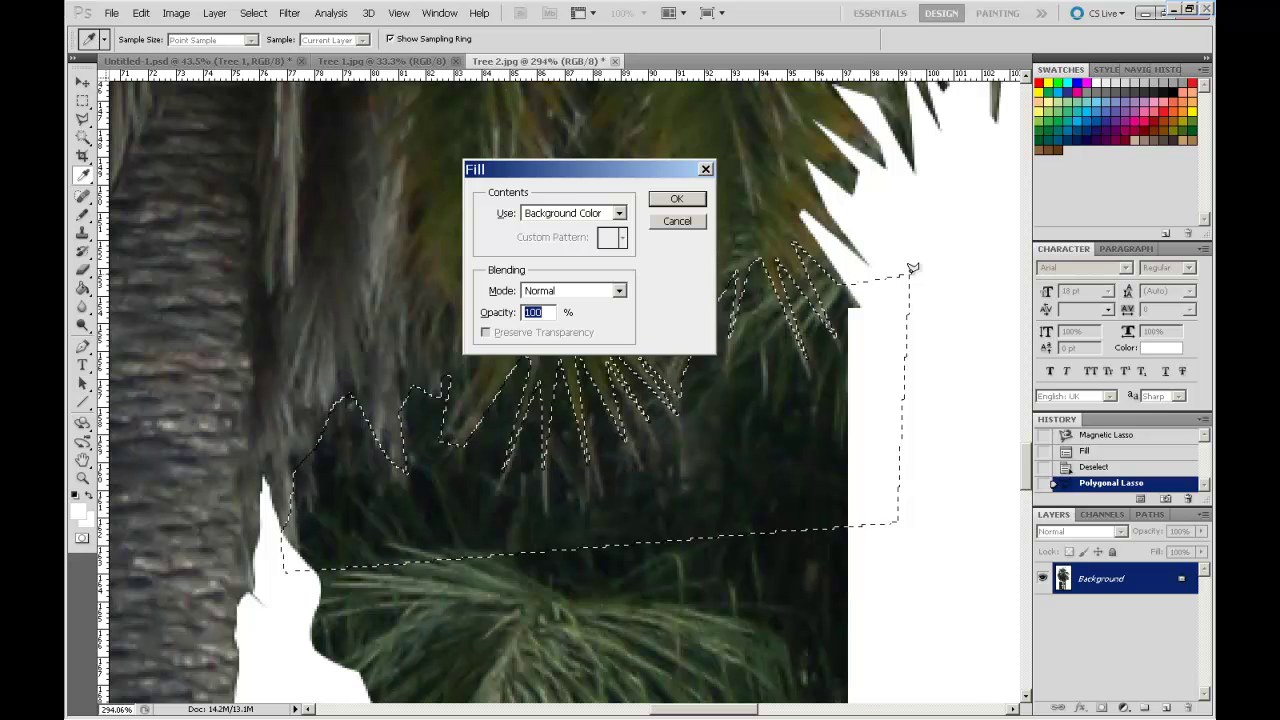
left_click(676, 197)
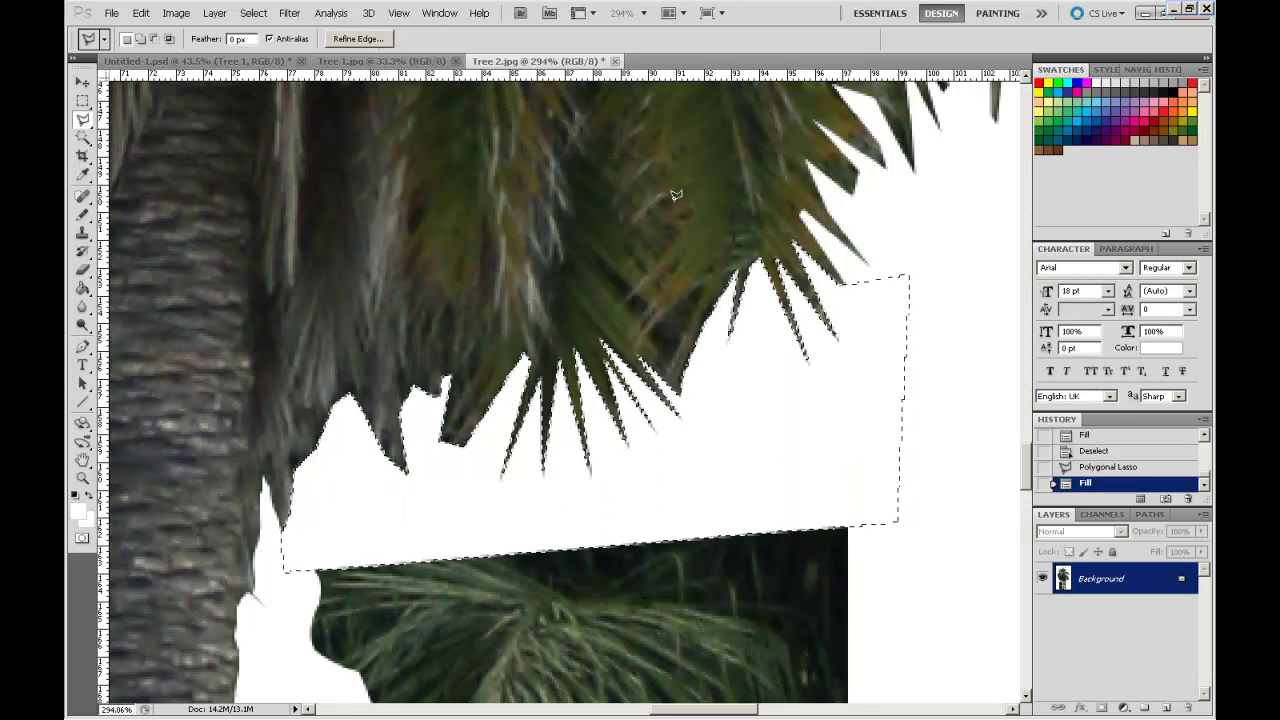
key("ctrl+d")
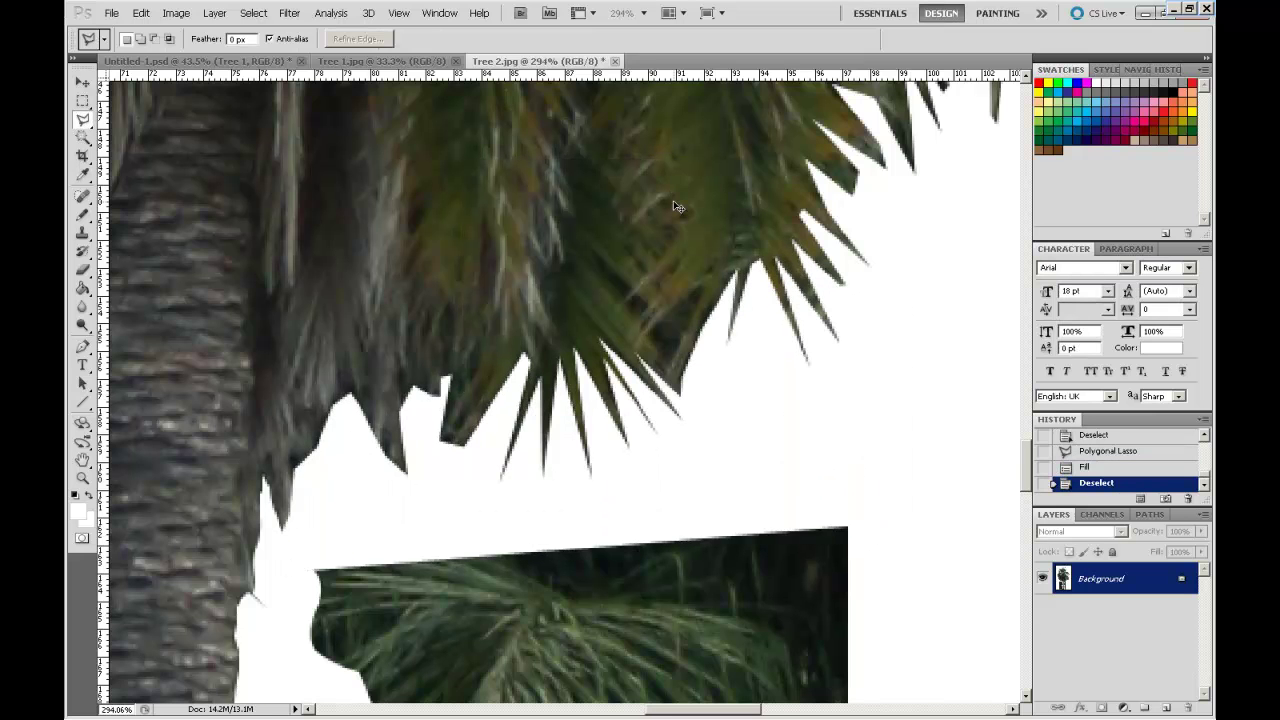
- Erase the dark foliage blocks and specks left and right of the lower trunk to white
scroll(676, 207, "down", 8)
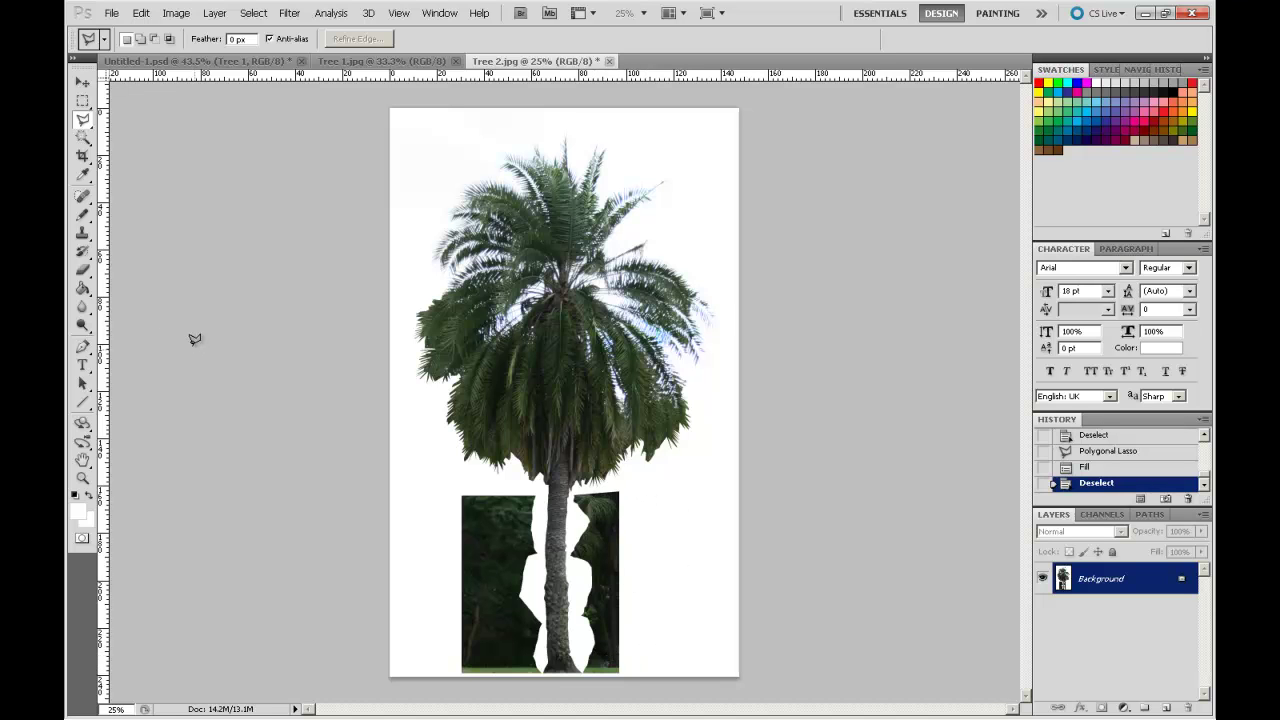
left_click(83, 269)
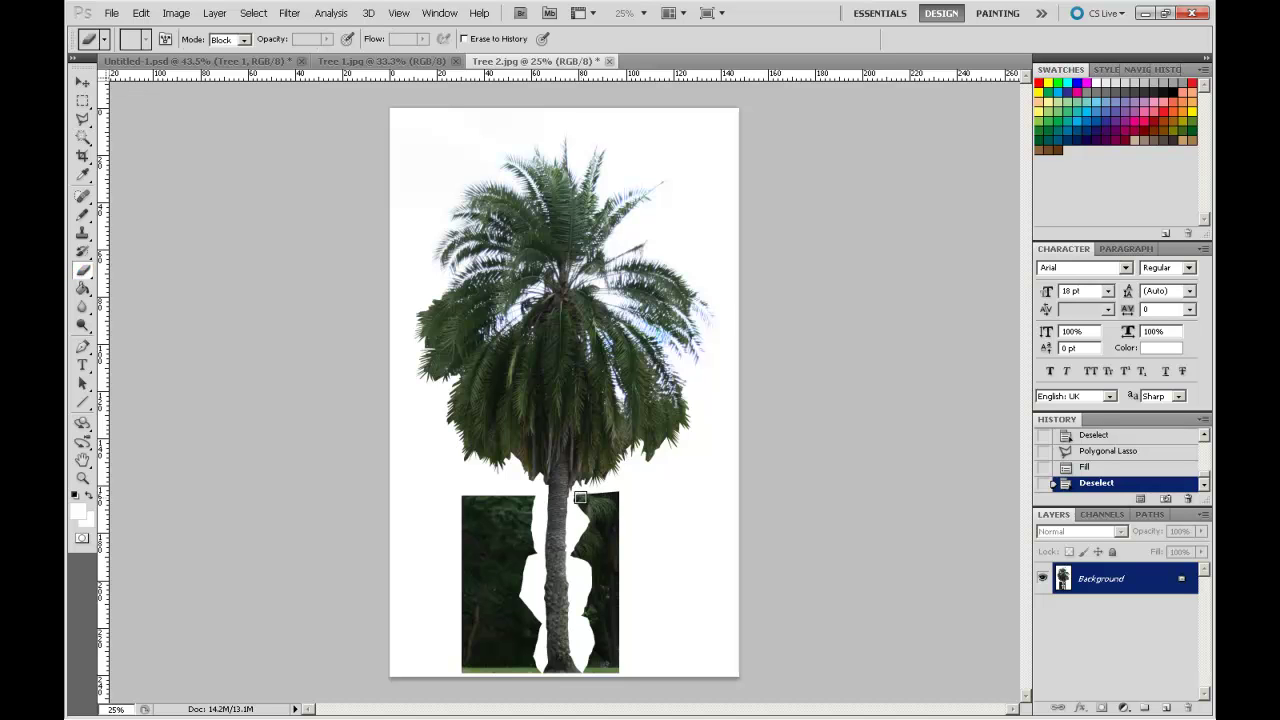
mouse_move(578, 500)
left_mouse_down()
mouse_move(624, 496)
mouse_move(612, 671)
mouse_move(588, 667)
mouse_move(592, 555)
mouse_move(576, 553)
mouse_move(585, 510)
mouse_move(604, 505)
mouse_move(608, 656)
mouse_move(594, 514)
left_mouse_up()
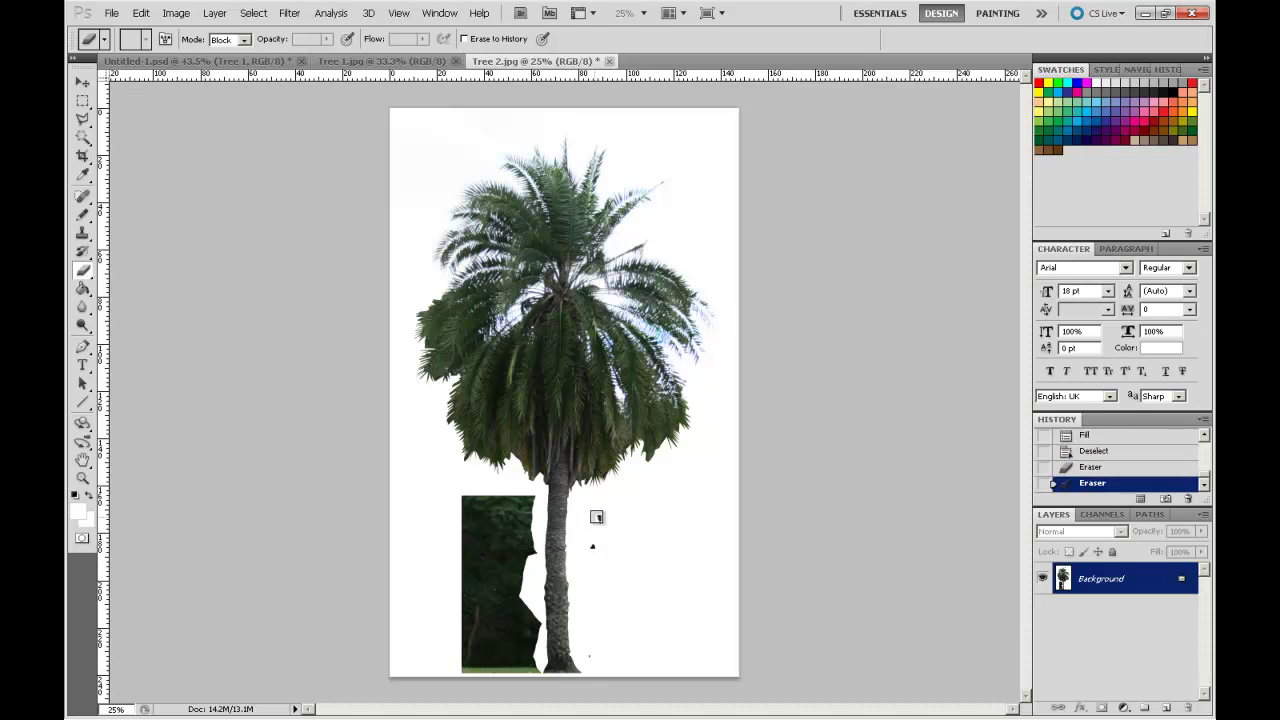
left_click(591, 657)
left_click_drag(514, 677, 451, 577)
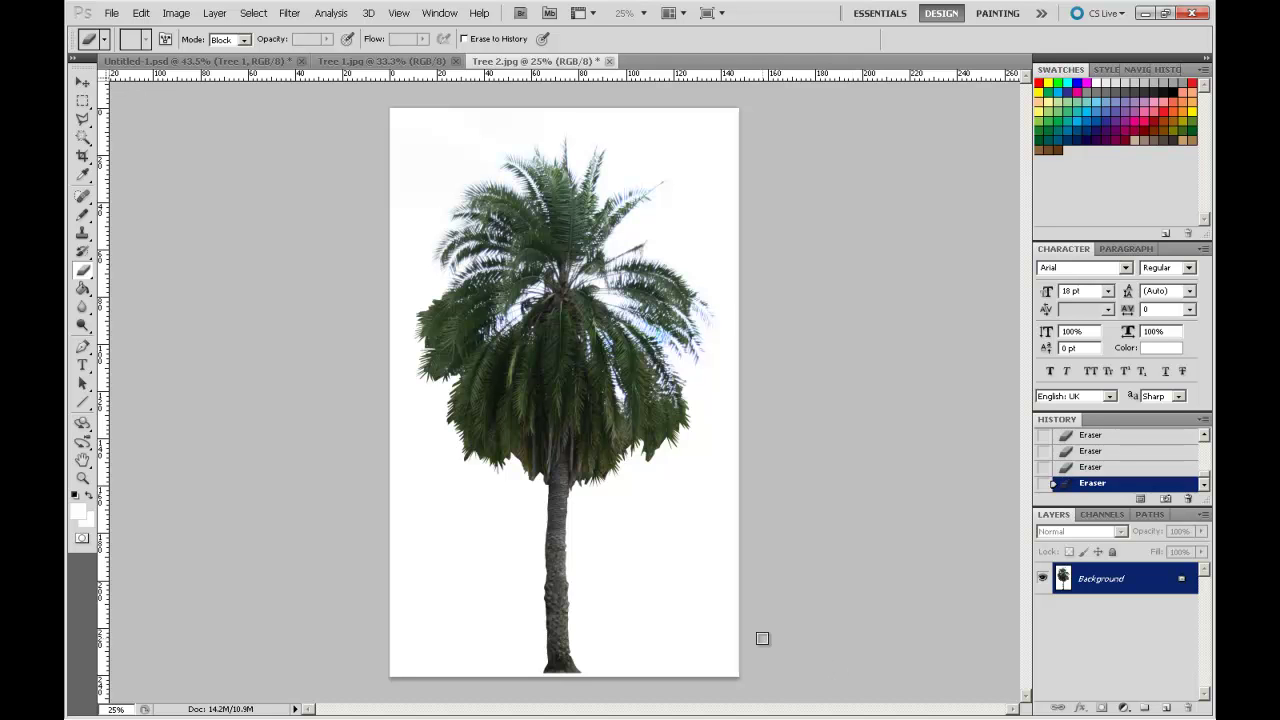
- Pick the Dodge tool set to Highlights at 10% exposure for the palm
left_click(82, 326)
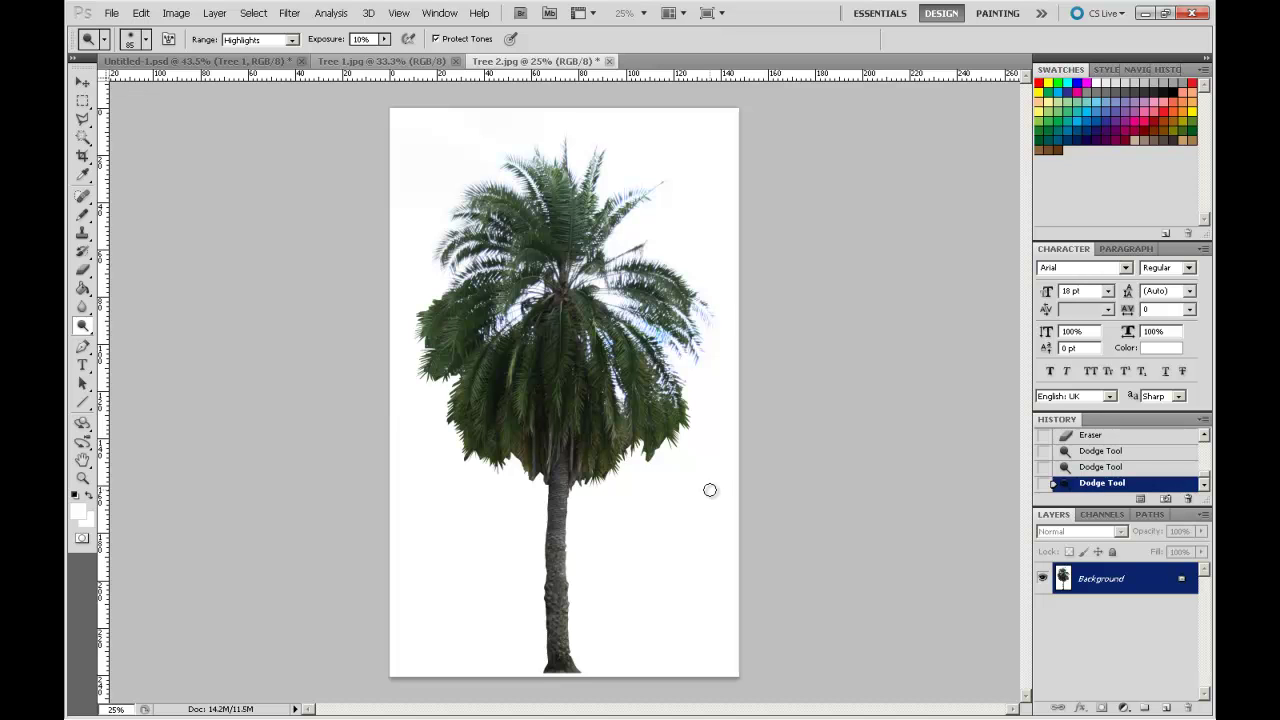
- Select the white background via Color Range, invert to the palm, and switch to Untitled-1.psd
left_click(264, 14)
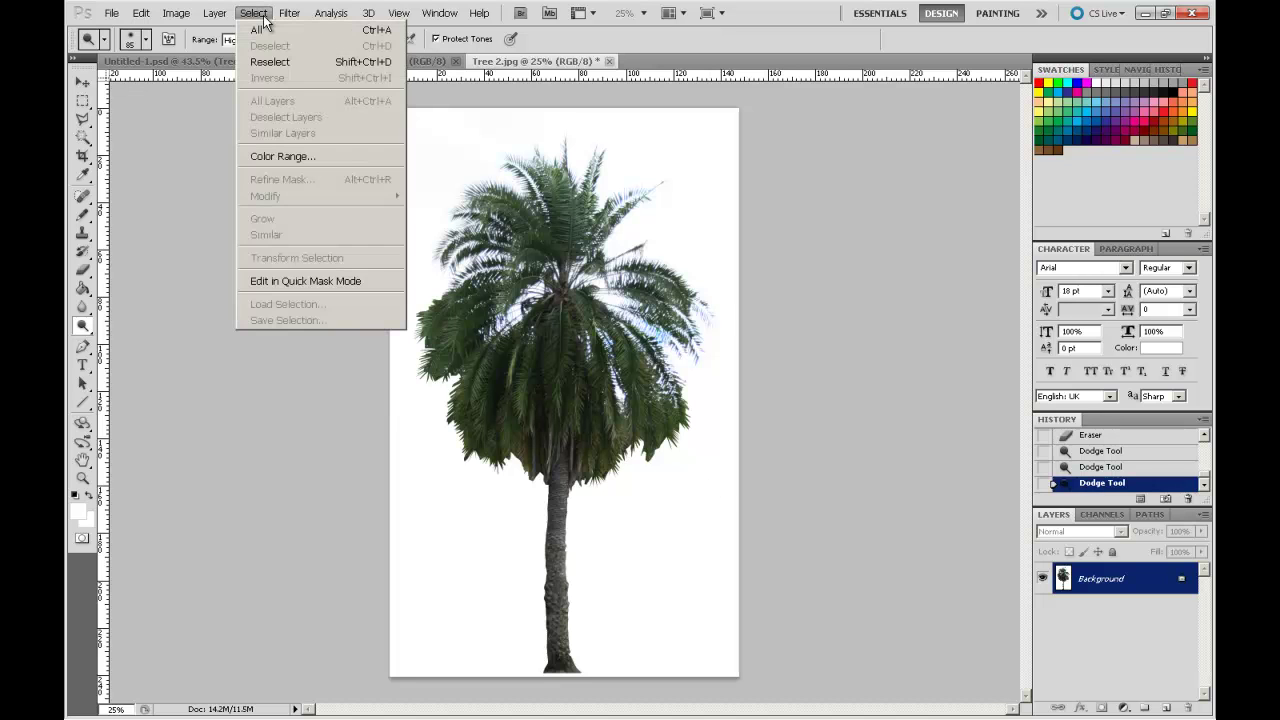
left_click(283, 156)
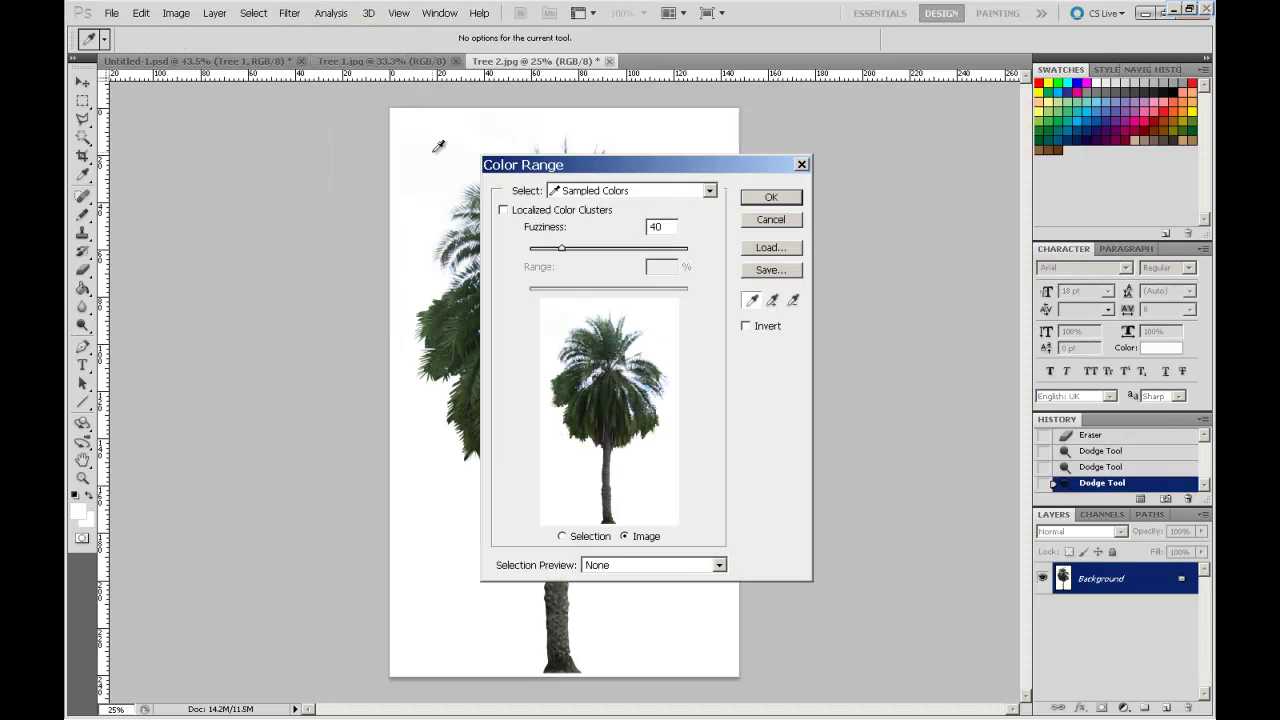
left_click(772, 198)
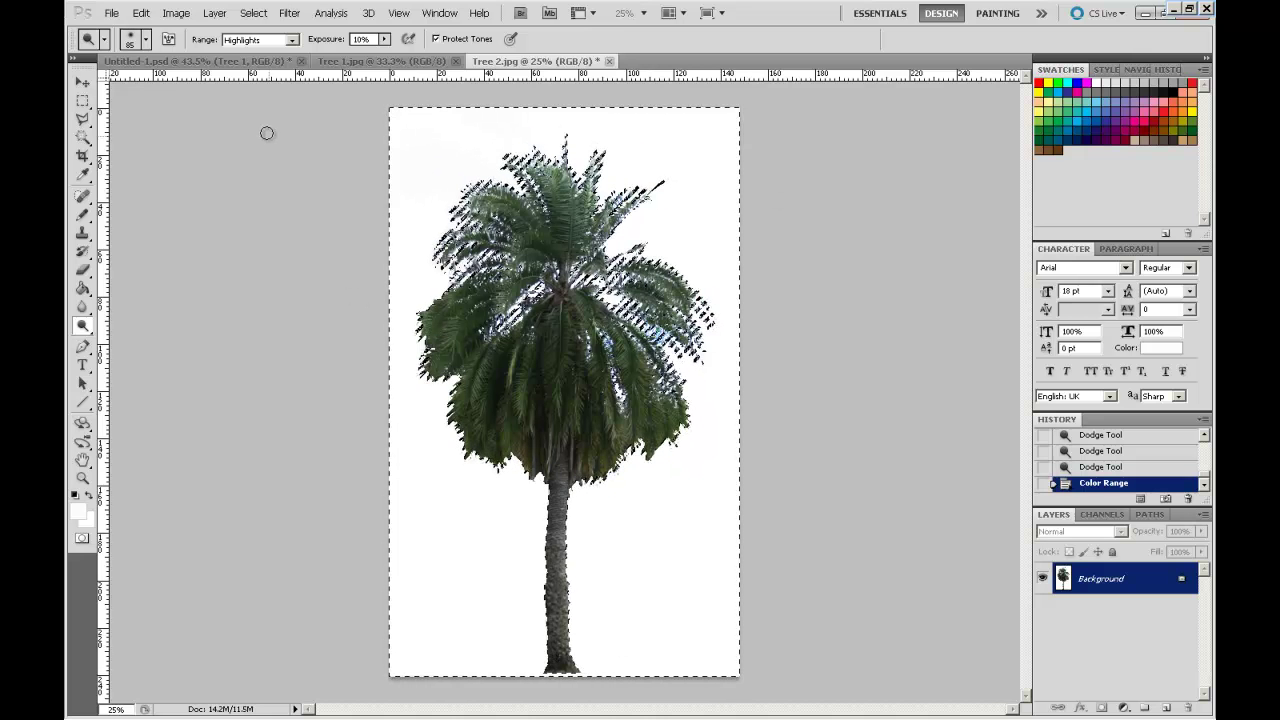
left_click(253, 13)
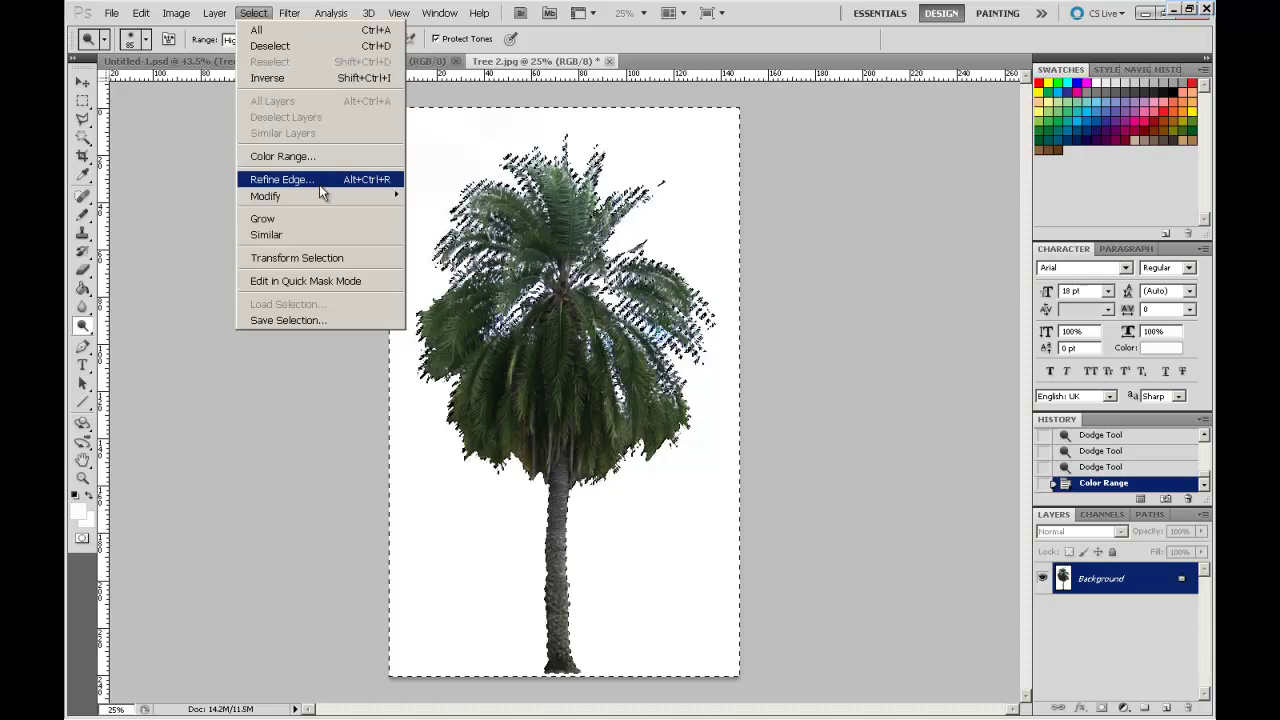
left_click(313, 78)
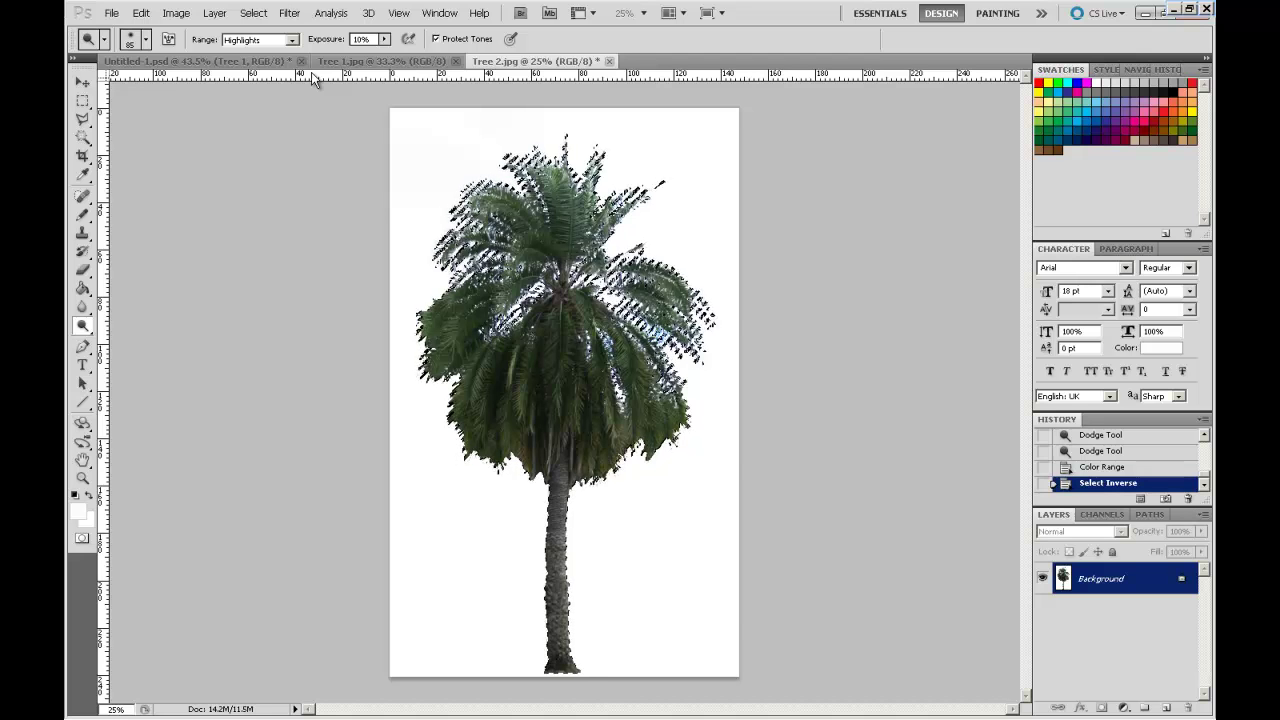
left_click(237, 60)
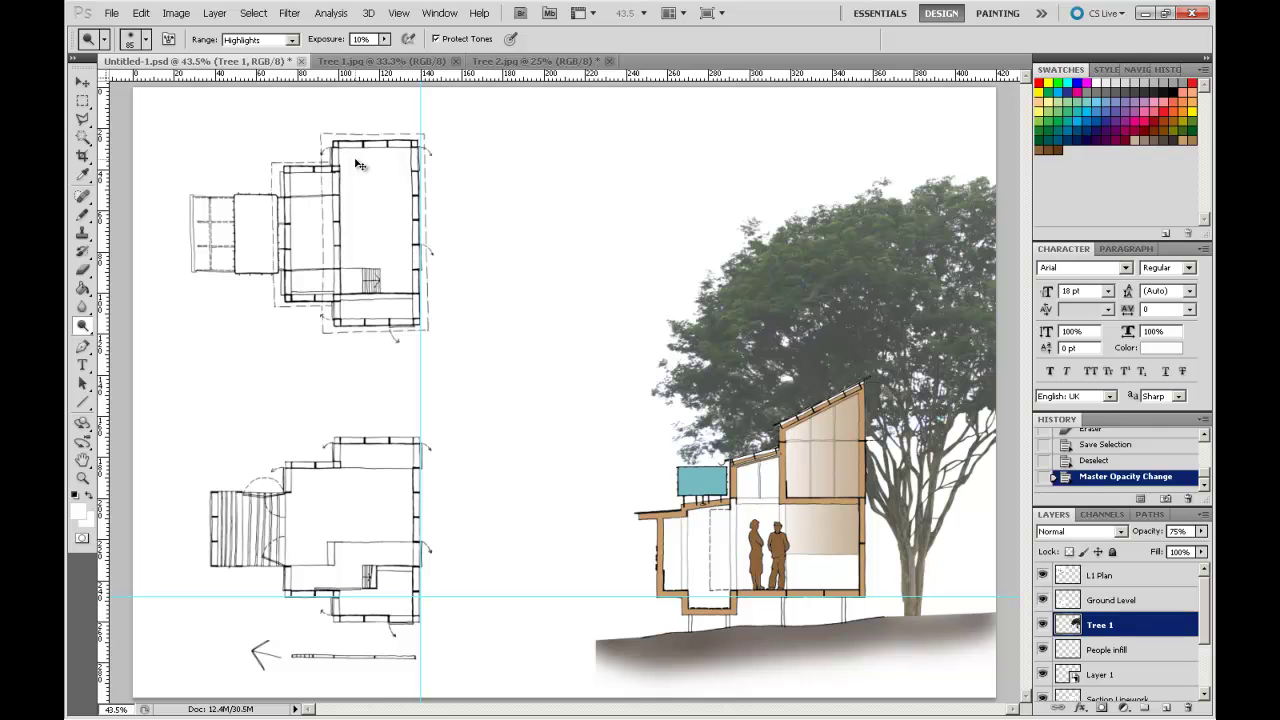
- Paste the palm into the section drawing, scale it down, and move it right toward the house
key("ctrl+v")
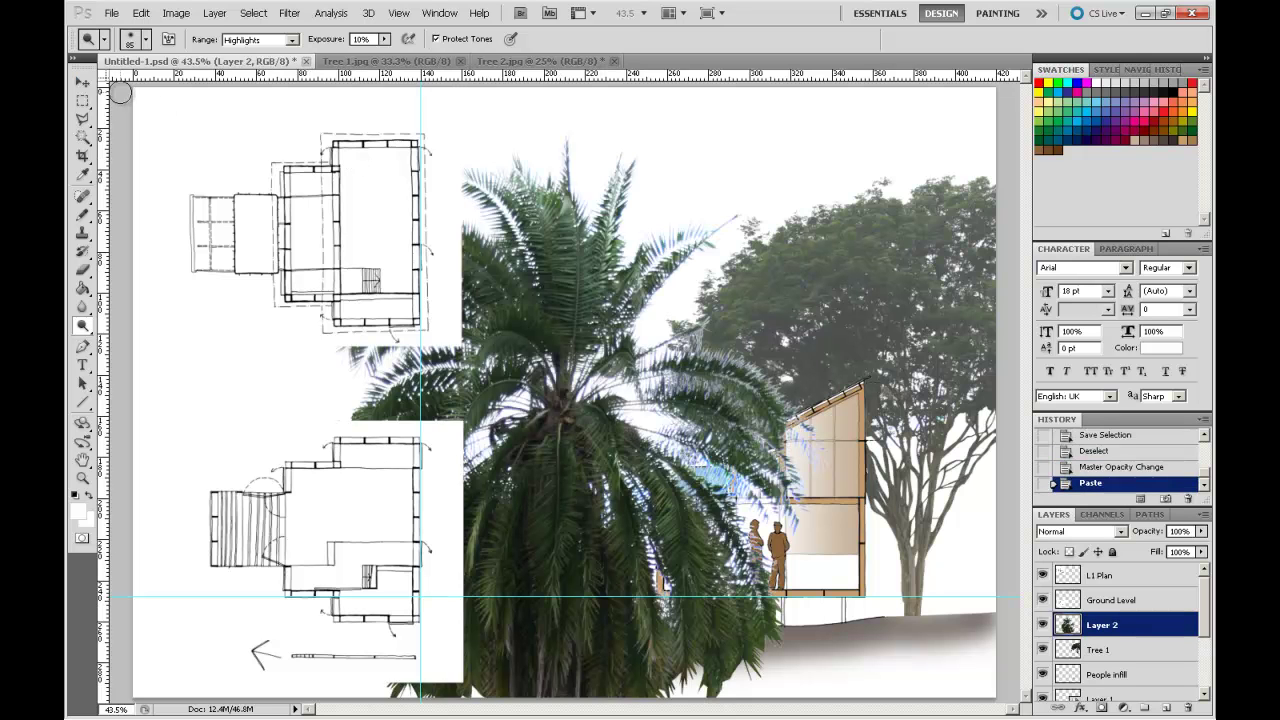
left_click(143, 13)
mouse_move(243, 334)
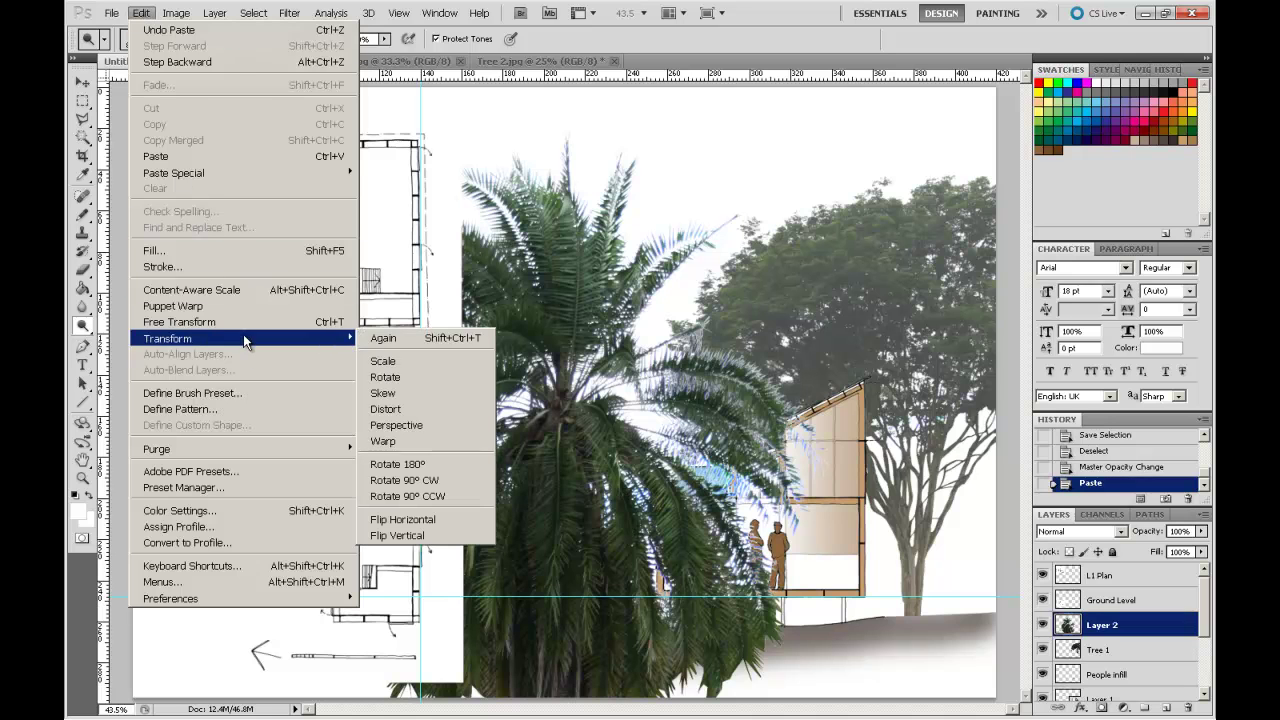
left_click(383, 361)
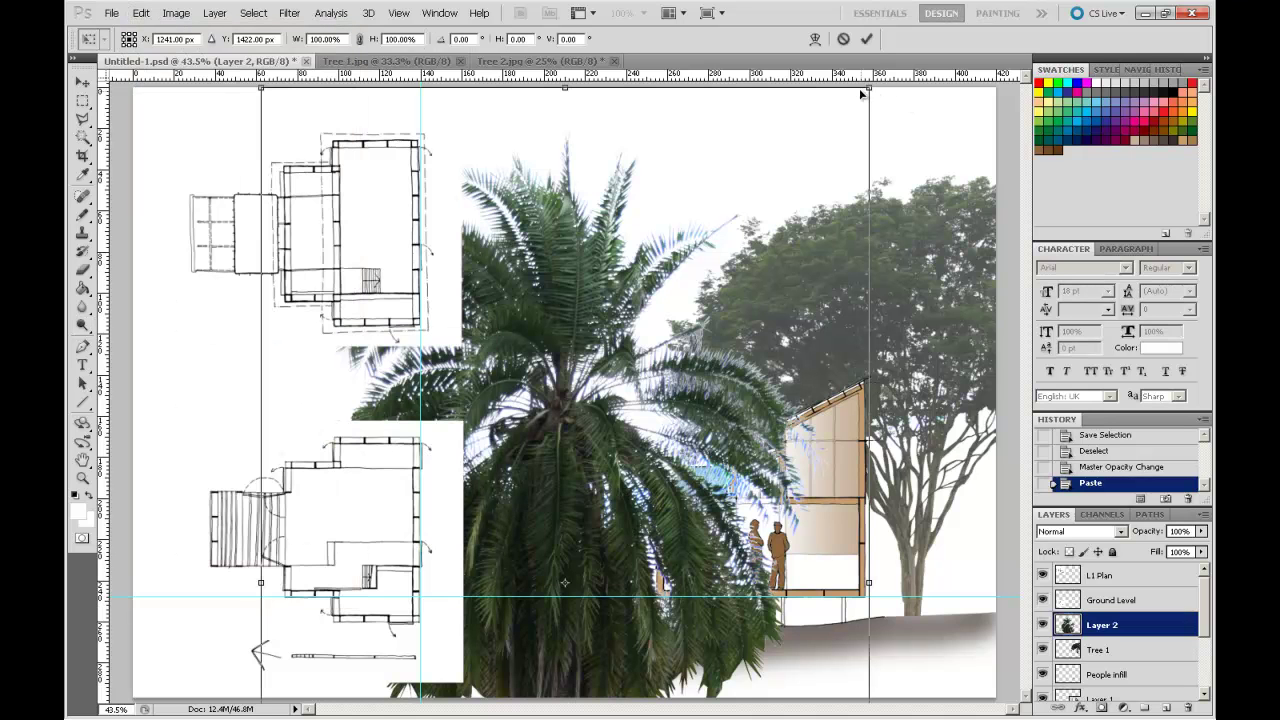
left_click_drag(871, 88, 595, 432)
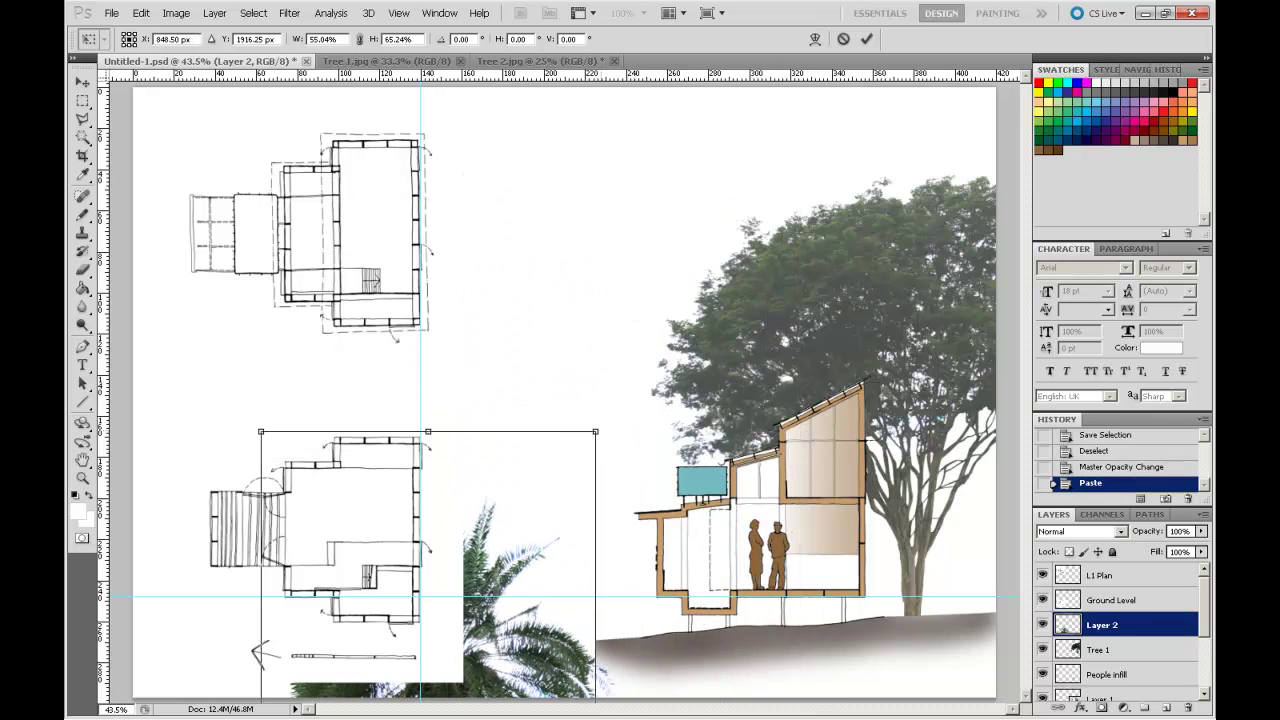
key("v")
key("Return")
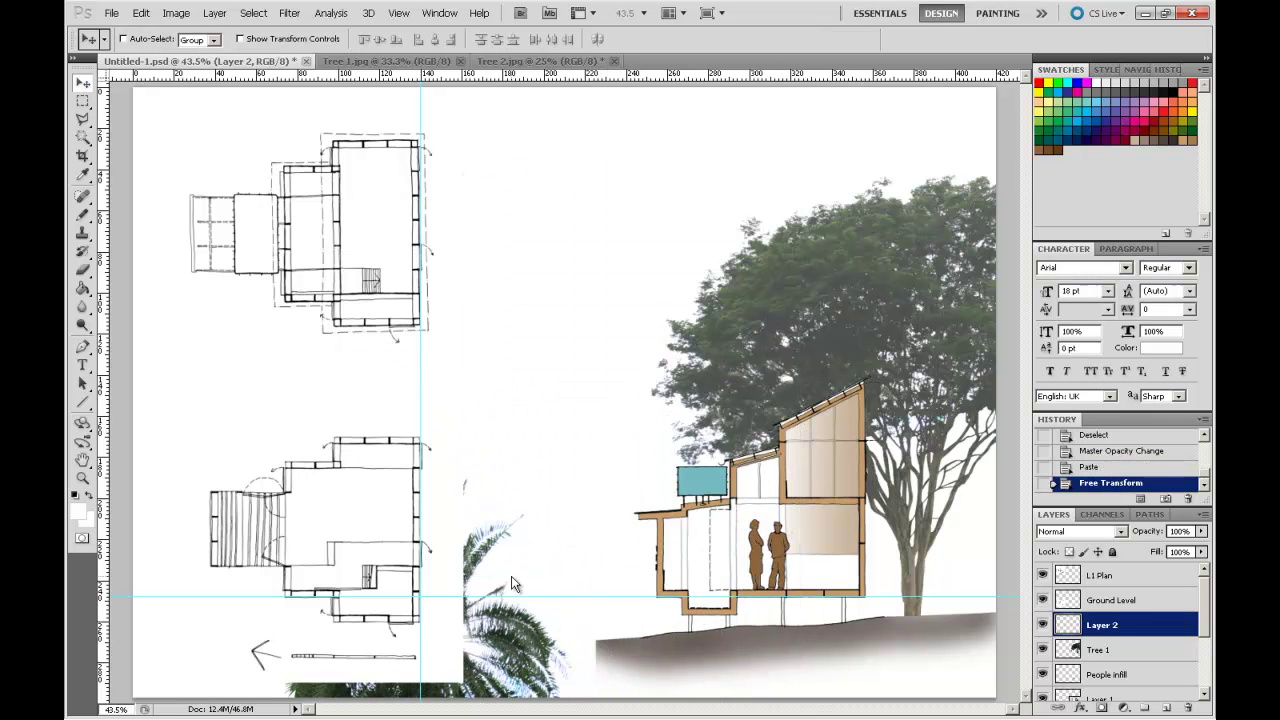
left_click_drag(681, 346, 794, 337)
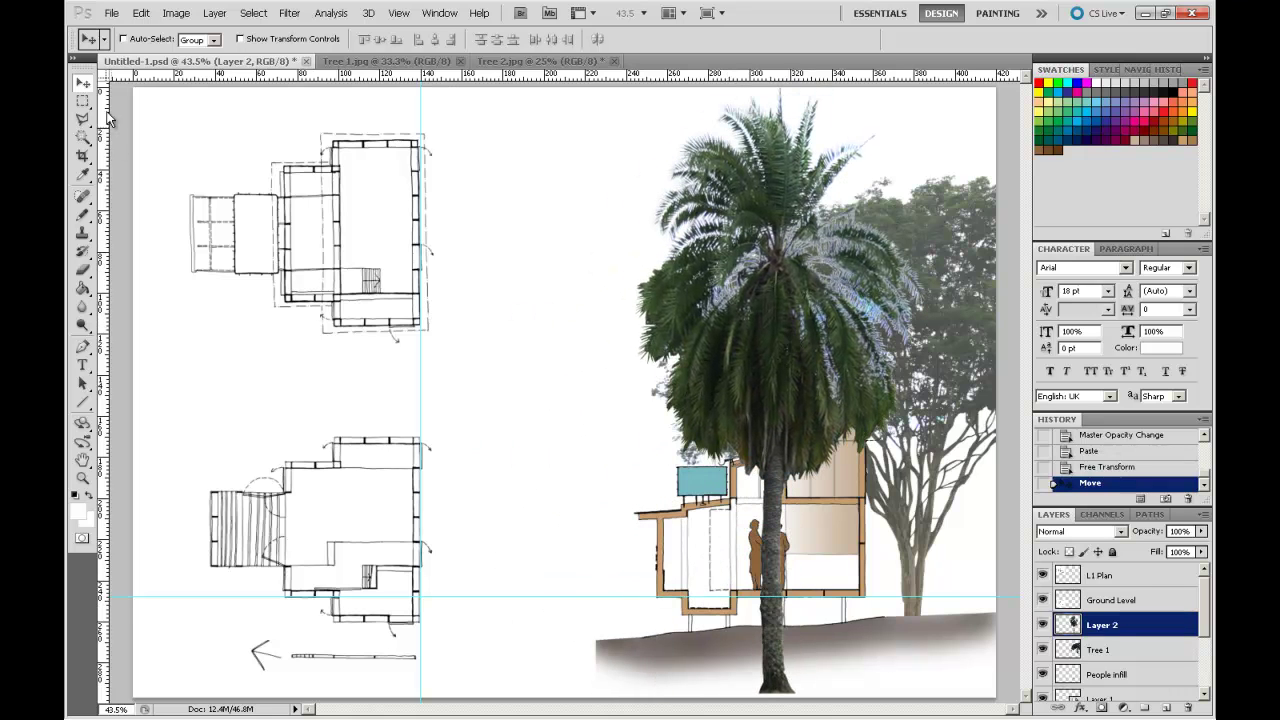
- Rescale the palm to about 80% and position it in front of the big tree by the house
left_click(141, 13)
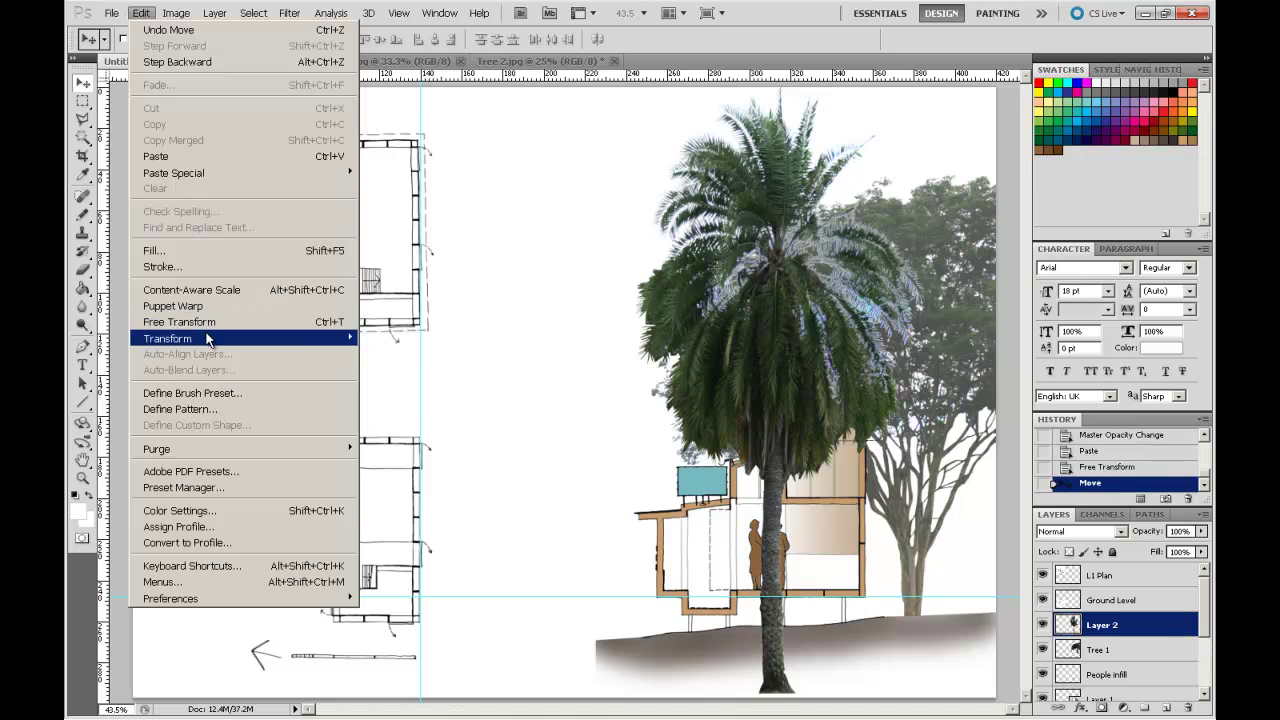
mouse_move(208, 341)
left_click(380, 361)
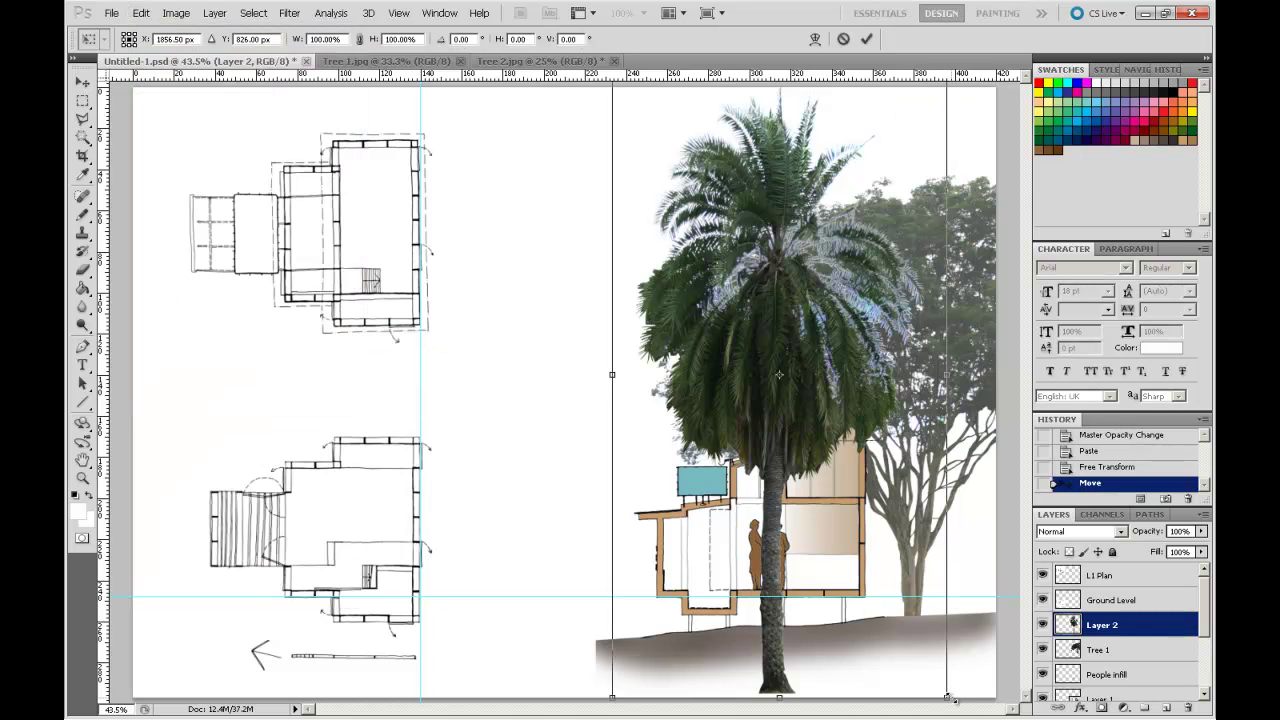
left_click_drag(948, 697, 832, 477)
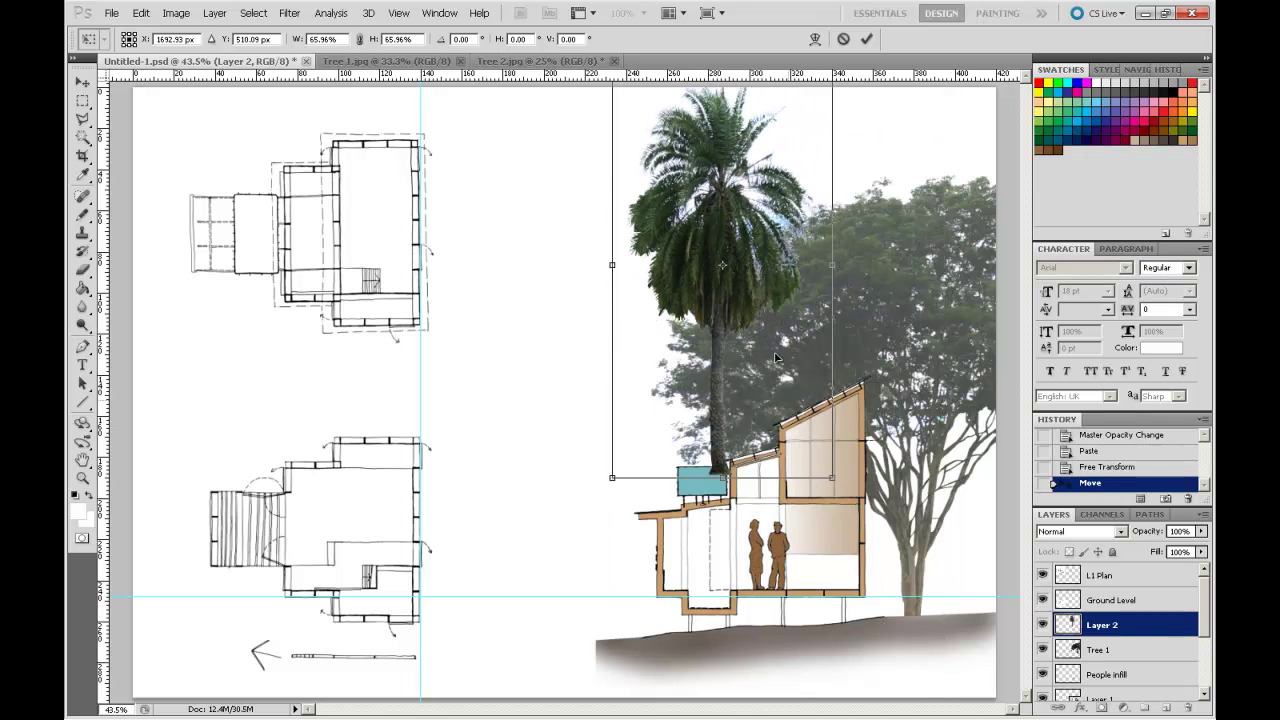
left_click_drag(746, 237, 912, 385)
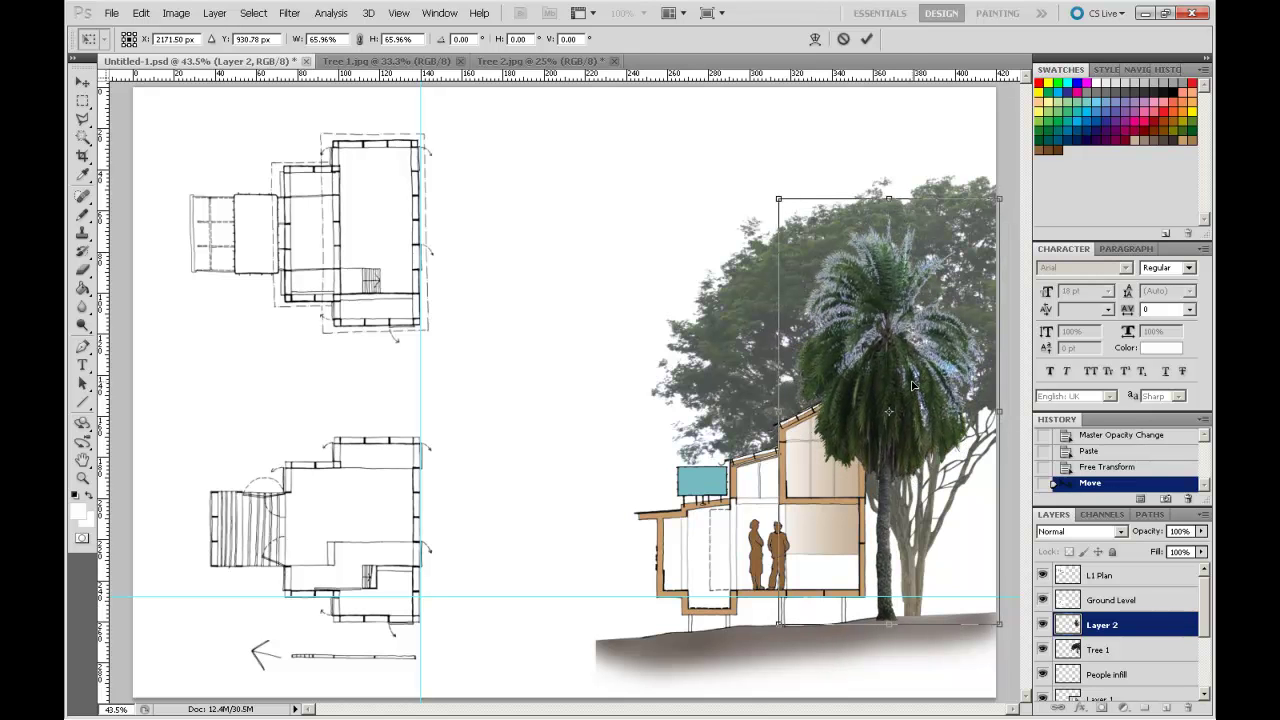
left_click_drag(781, 201, 692, 130)
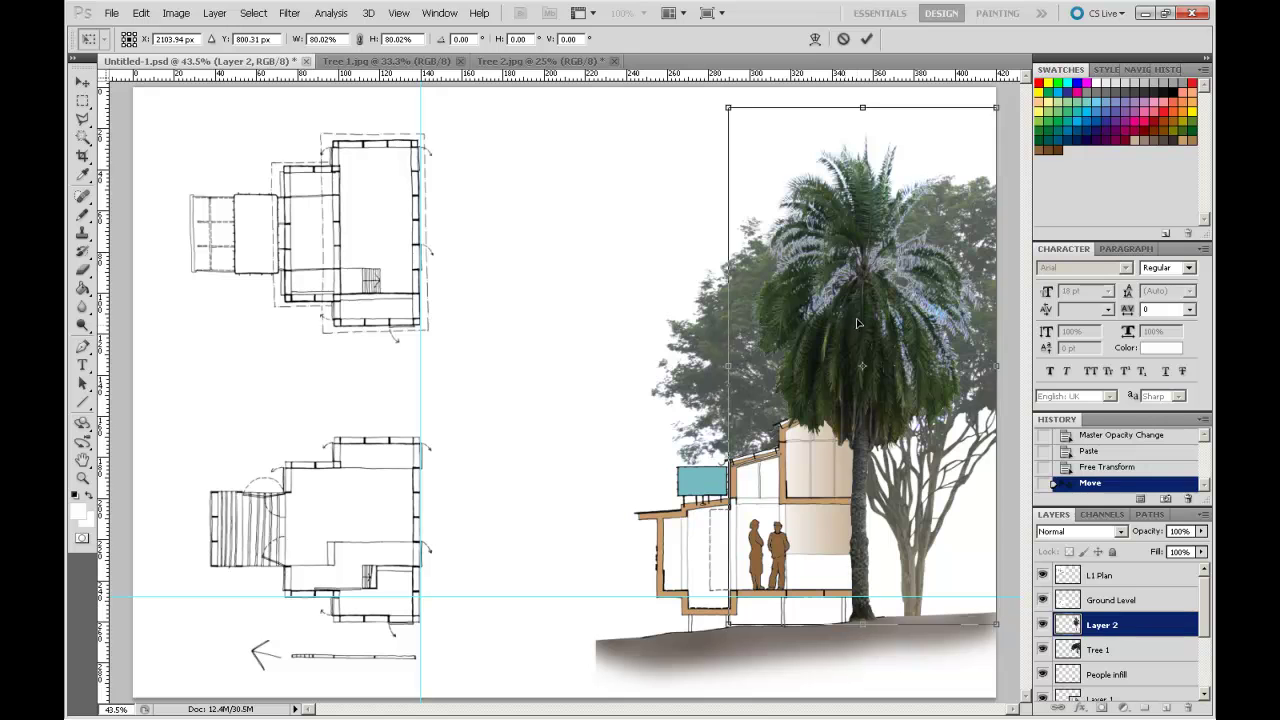
mouse_move(845, 329)
left_mouse_down()
mouse_move(867, 316)
mouse_move(856, 310)
left_mouse_up()
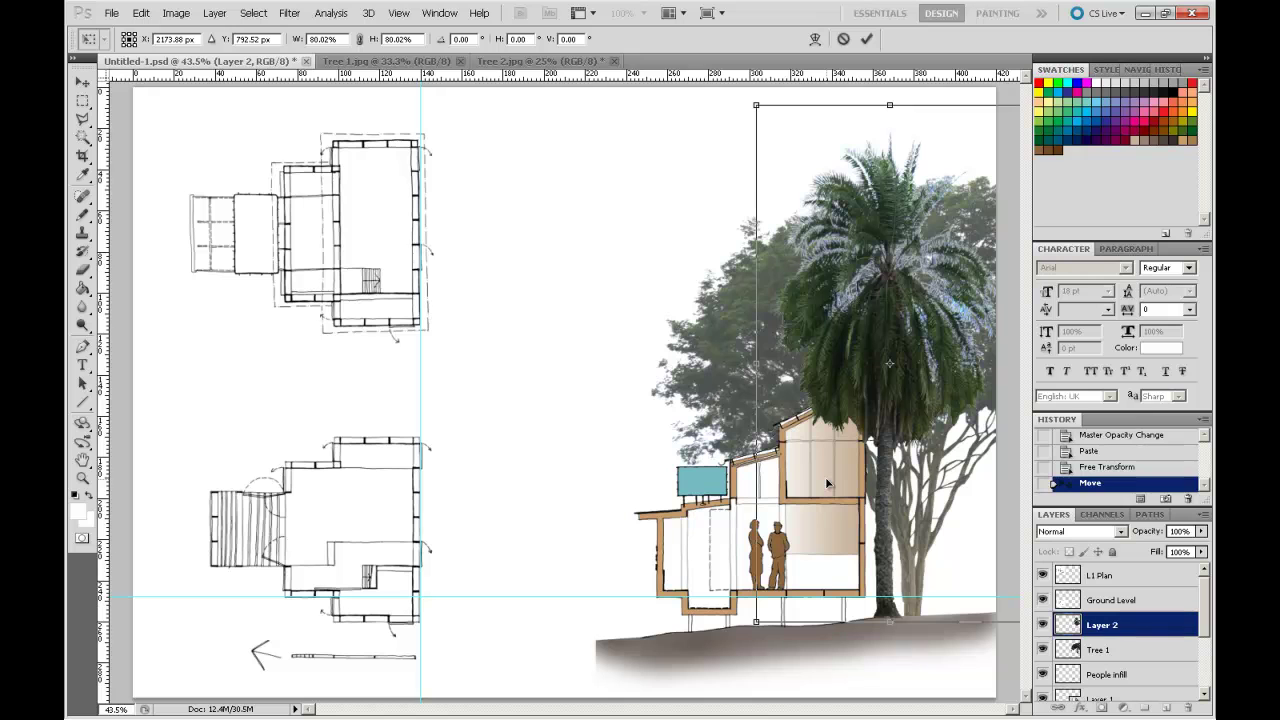
- Apply the palm transform and load the saved Section Mask selection
left_click(81, 86)
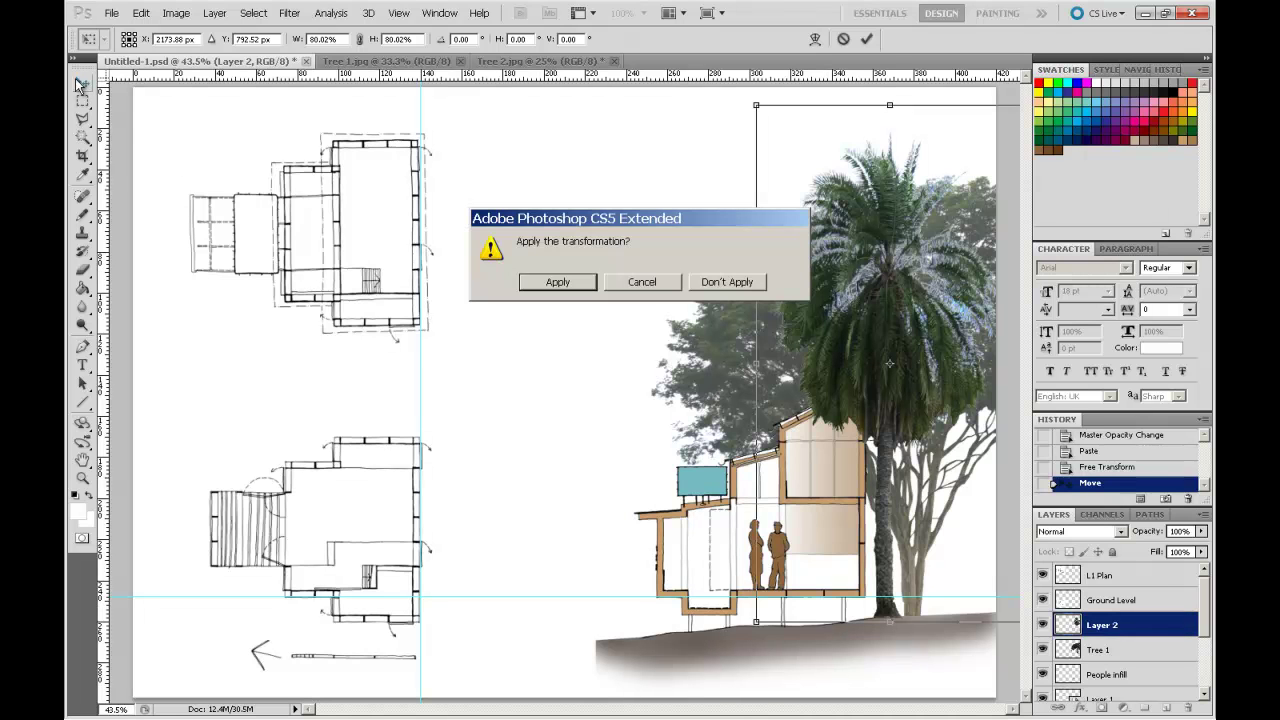
left_click(586, 284)
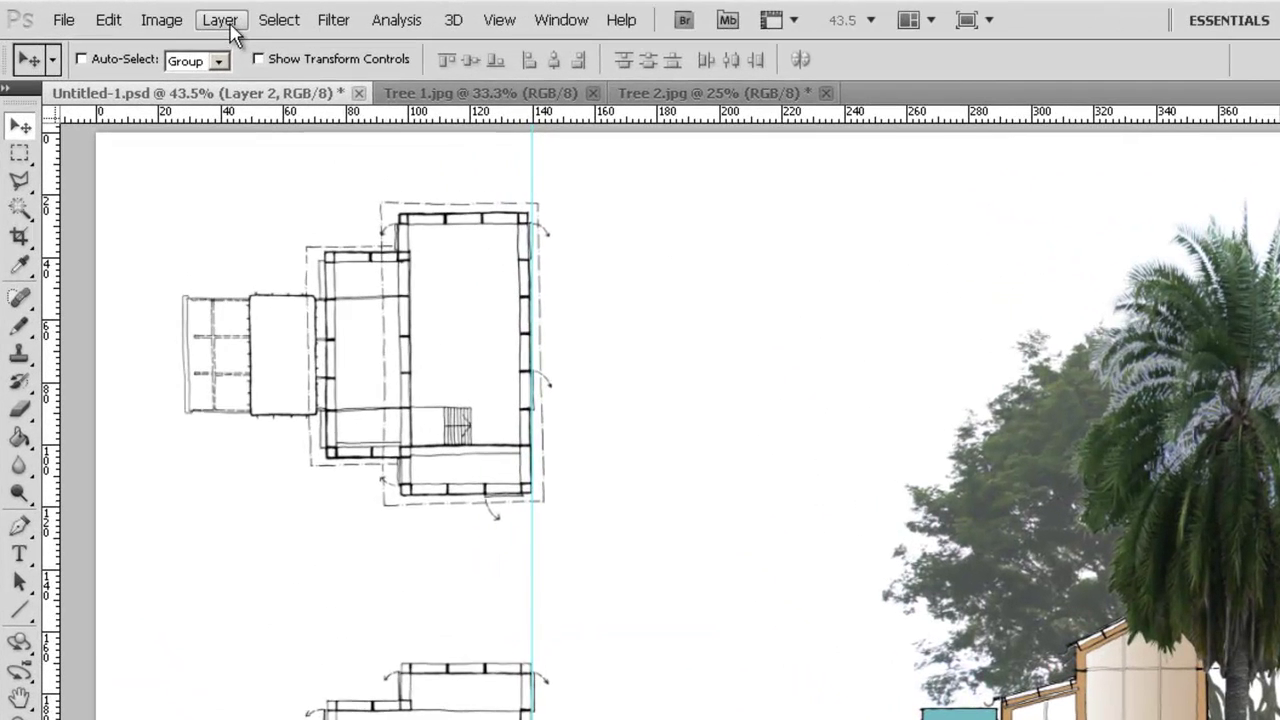
left_click(220, 20)
mouse_move(289, 28)
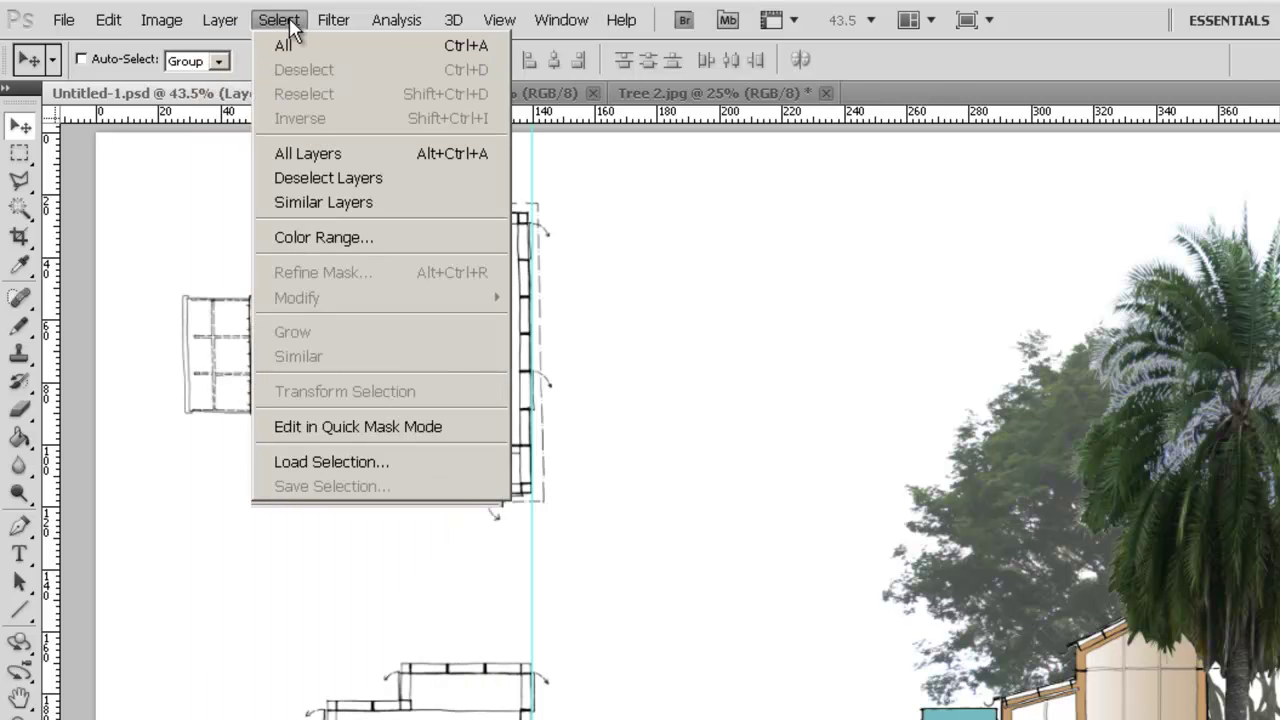
left_click(342, 461)
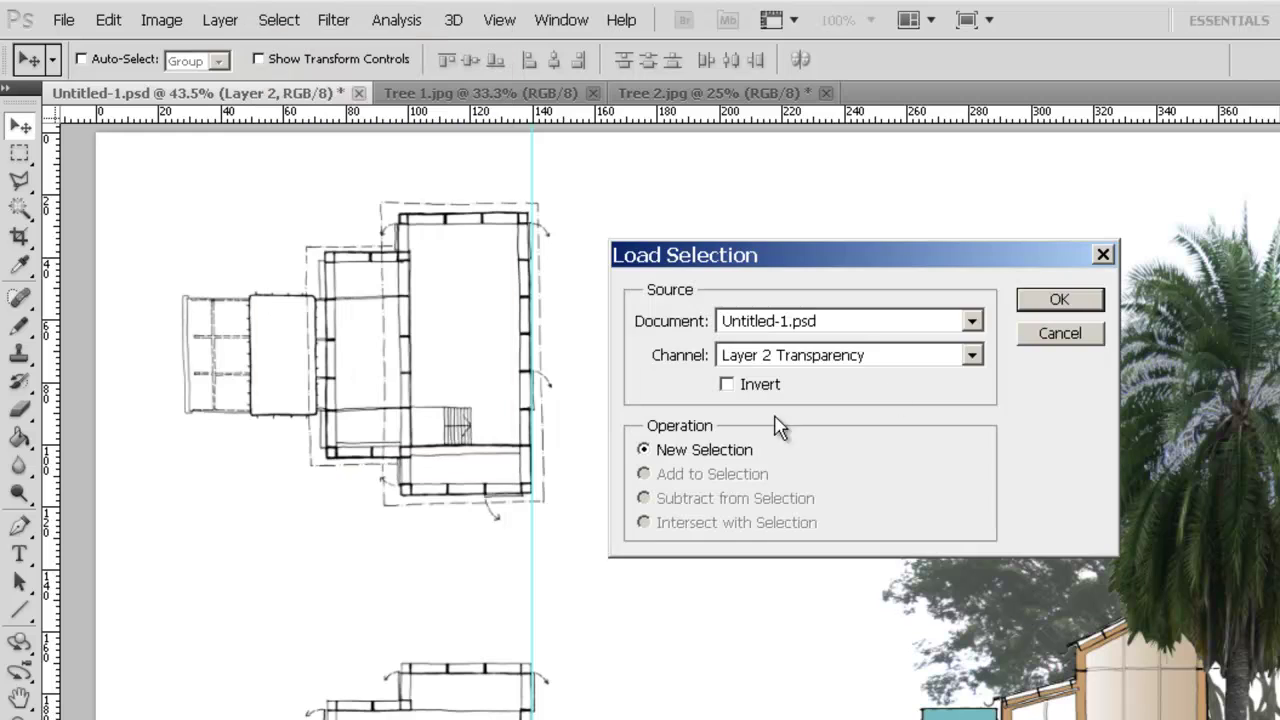
left_click(898, 360)
left_click(829, 457)
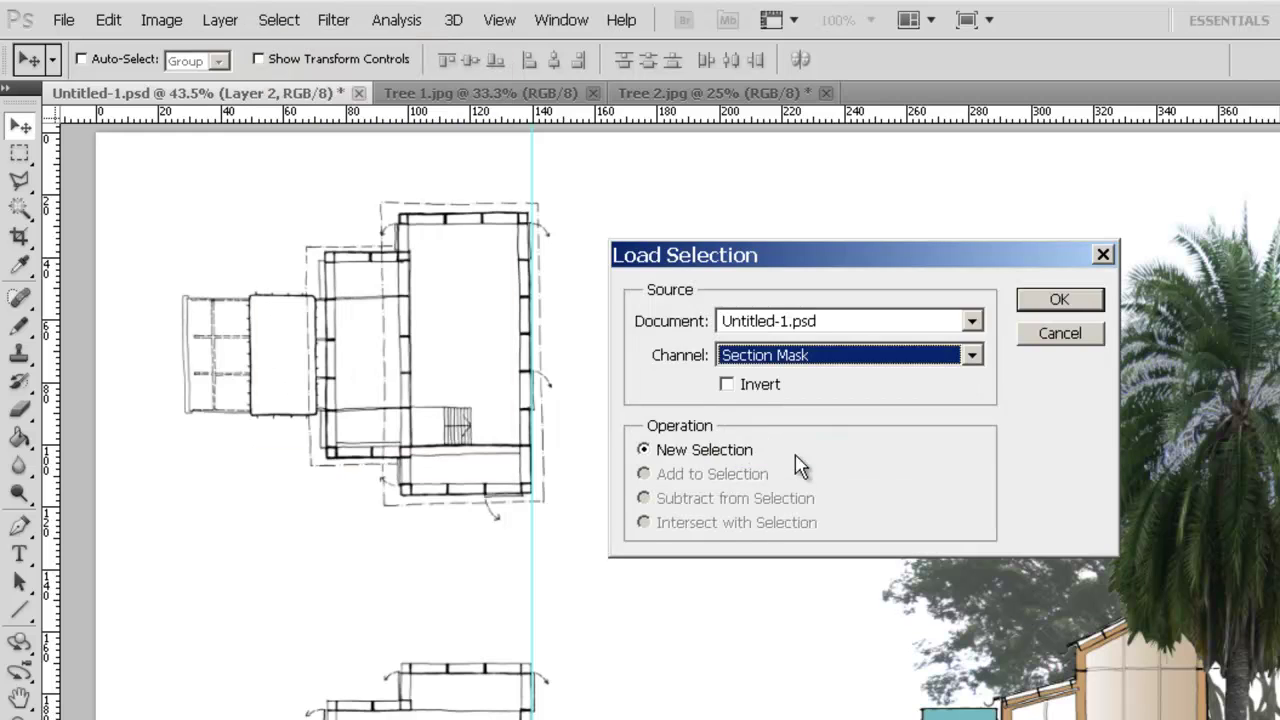
left_click(1057, 296)
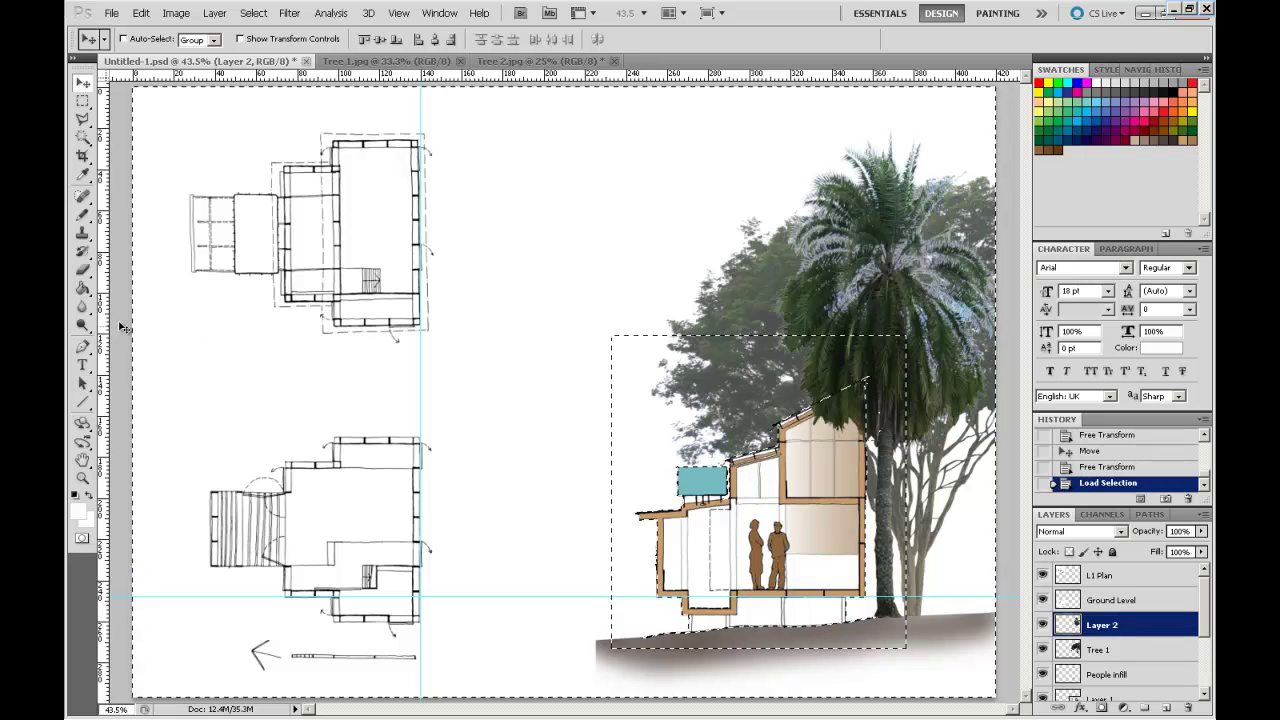
- Erase the palm where it overlaps the section, then deselect
left_click(51, 340)
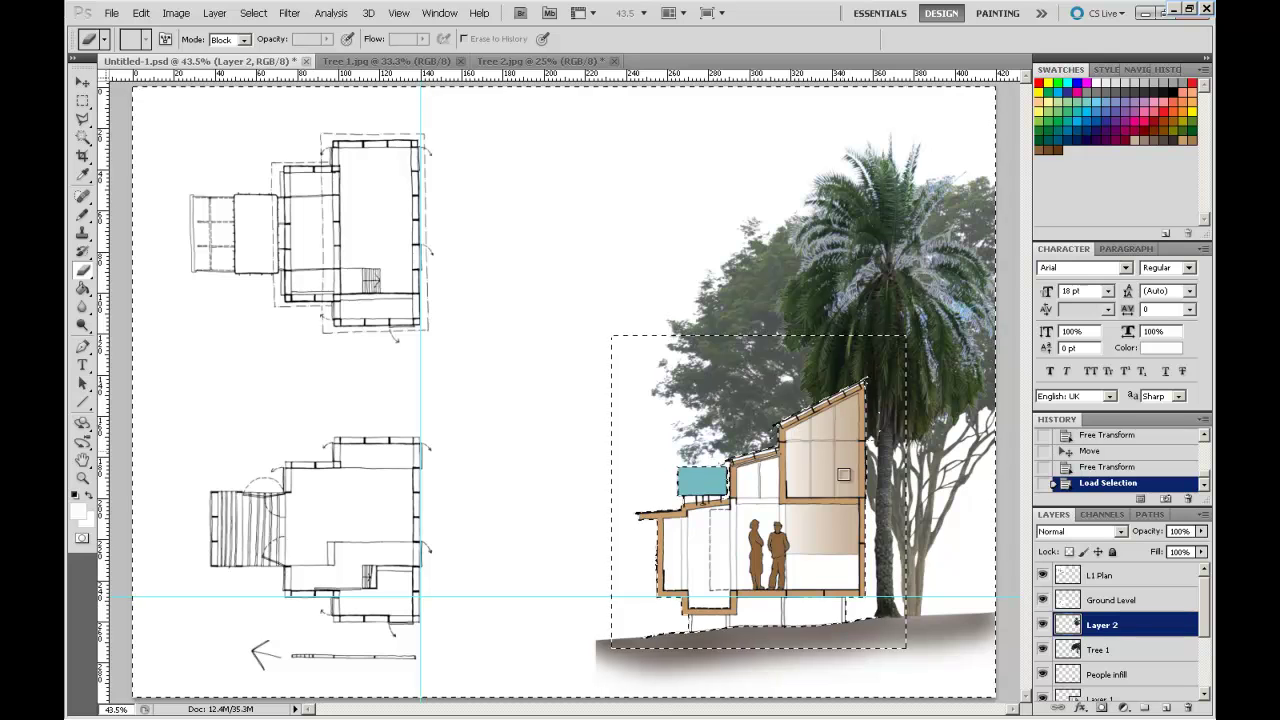
left_click(878, 388)
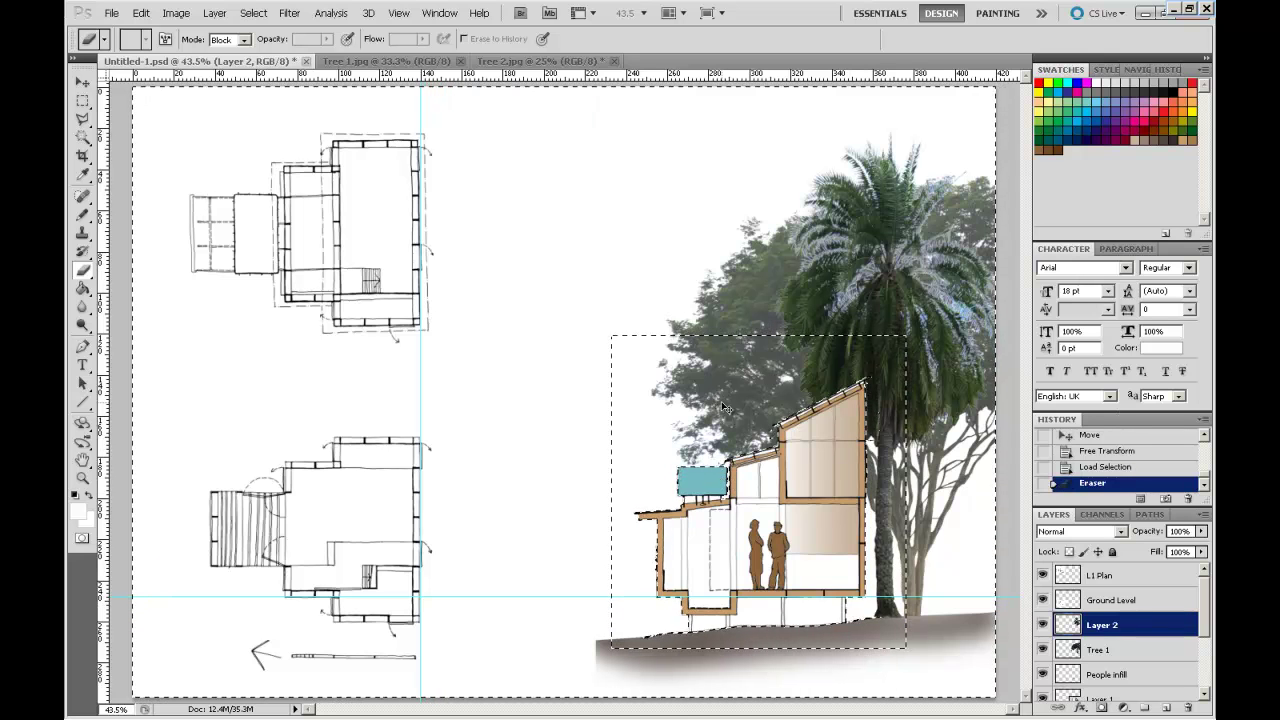
key("ctrl+d")
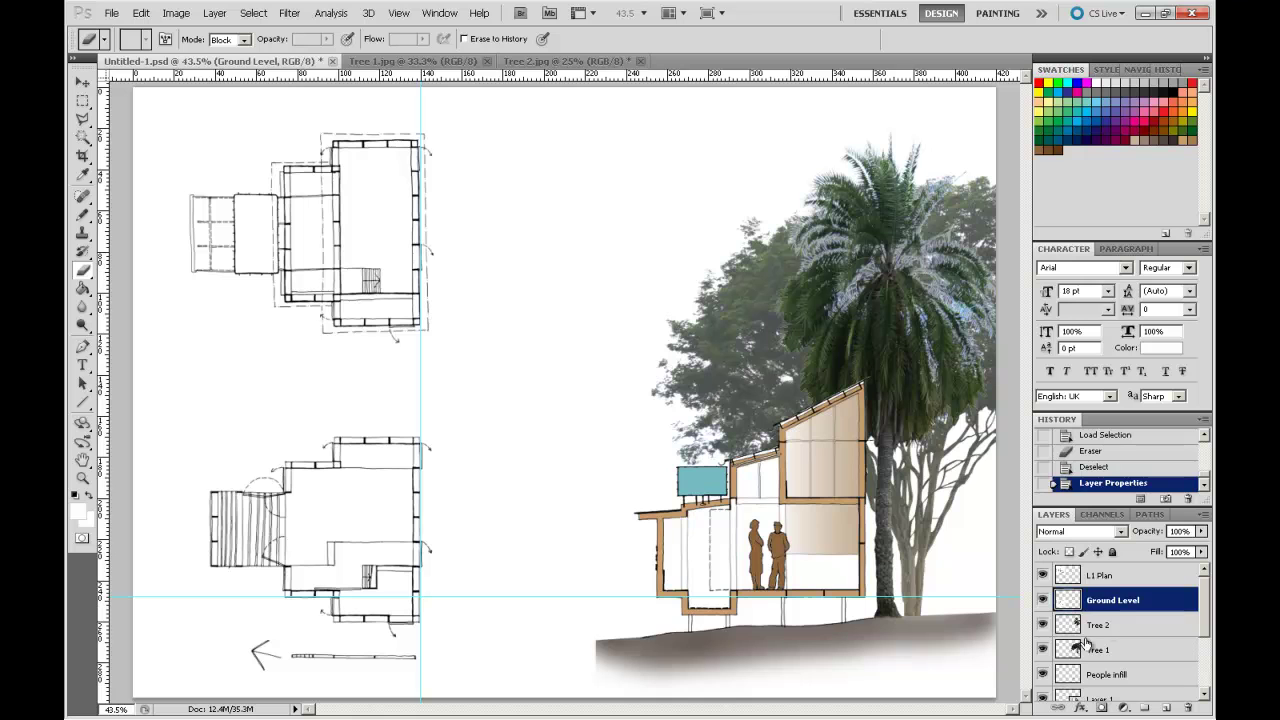
- Select the Tree 1 layer and lower its opacity to 53%
left_click(1118, 649)
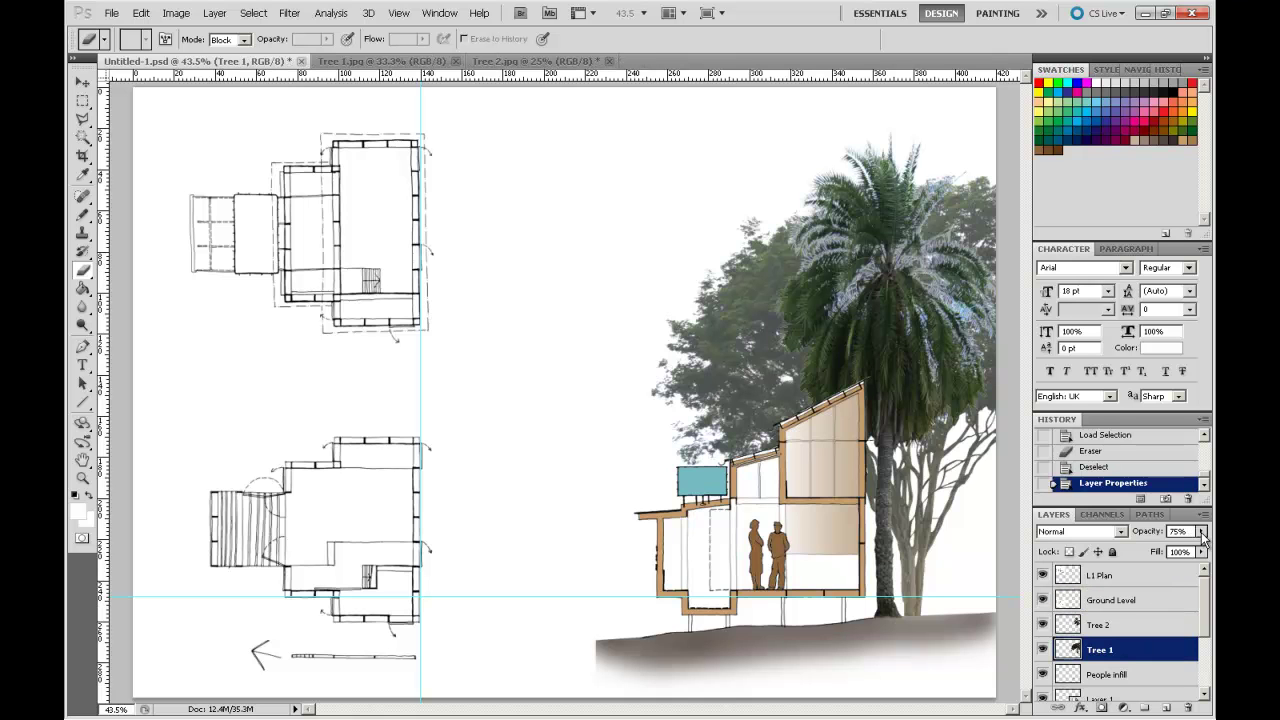
left_click(1201, 531)
left_click_drag(1175, 553, 1163, 555)
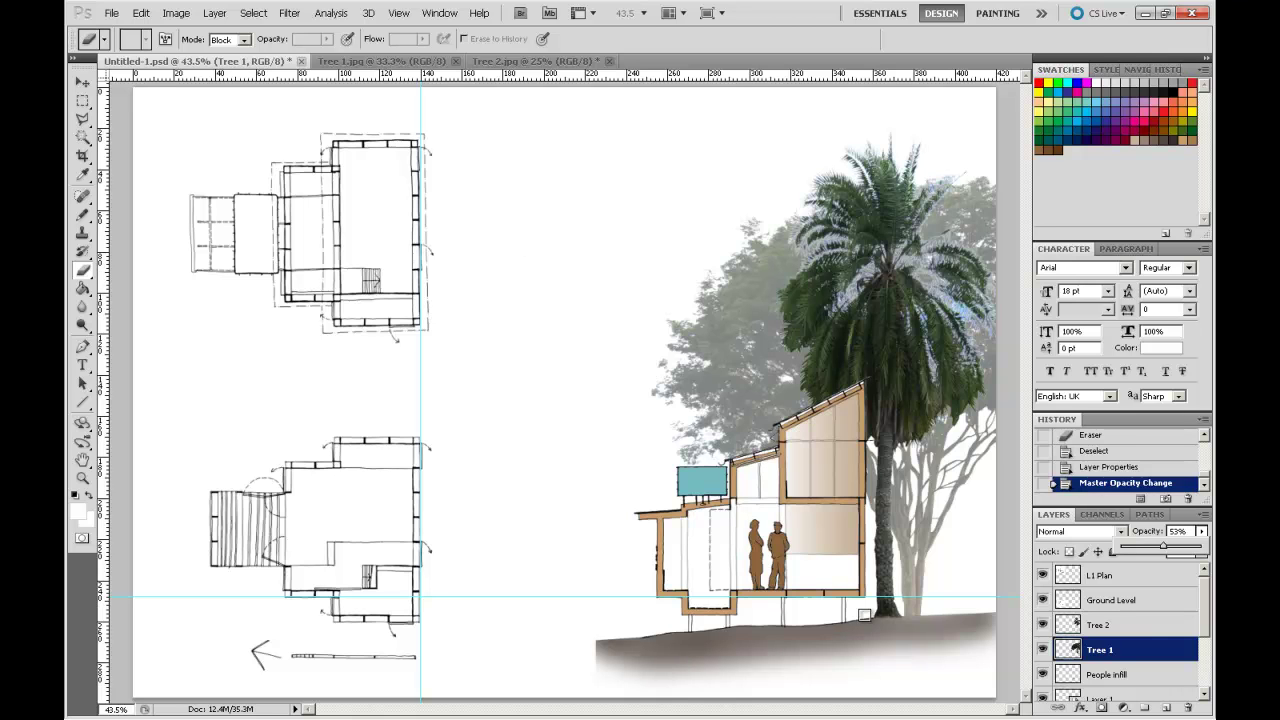
scroll(1205, 598, "down", 5)
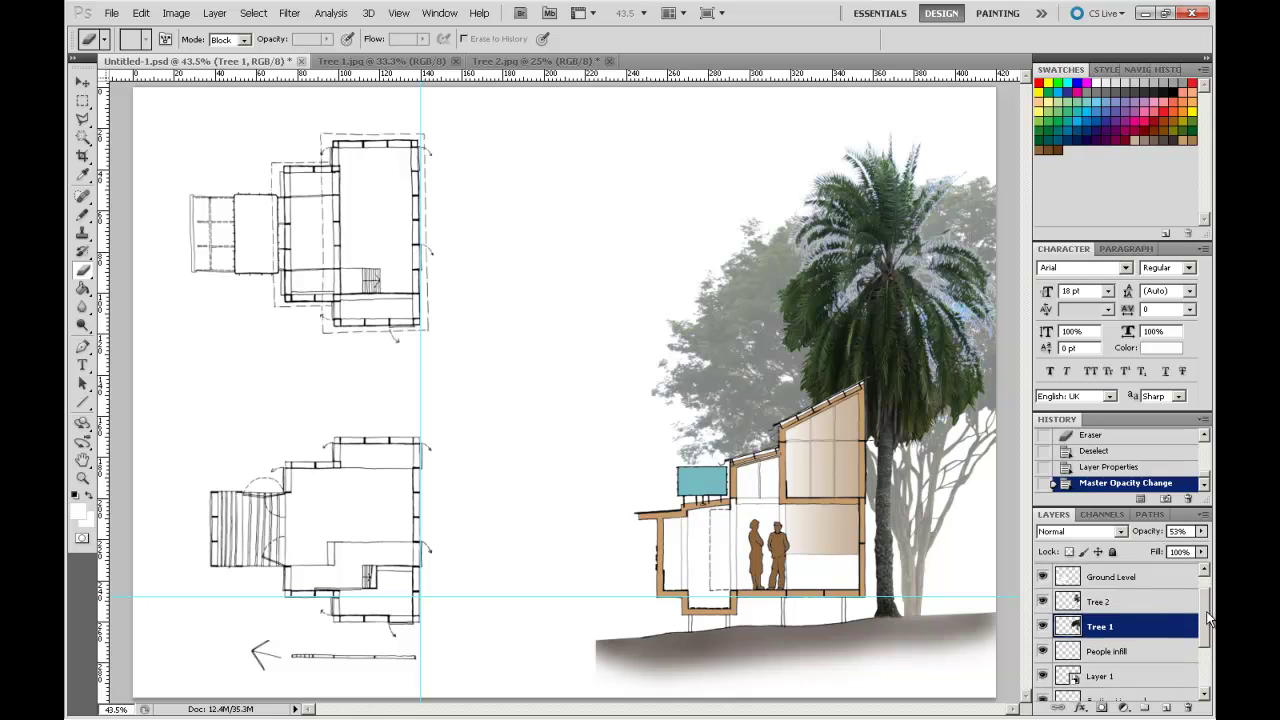
scroll(1205, 598, "up", 5)
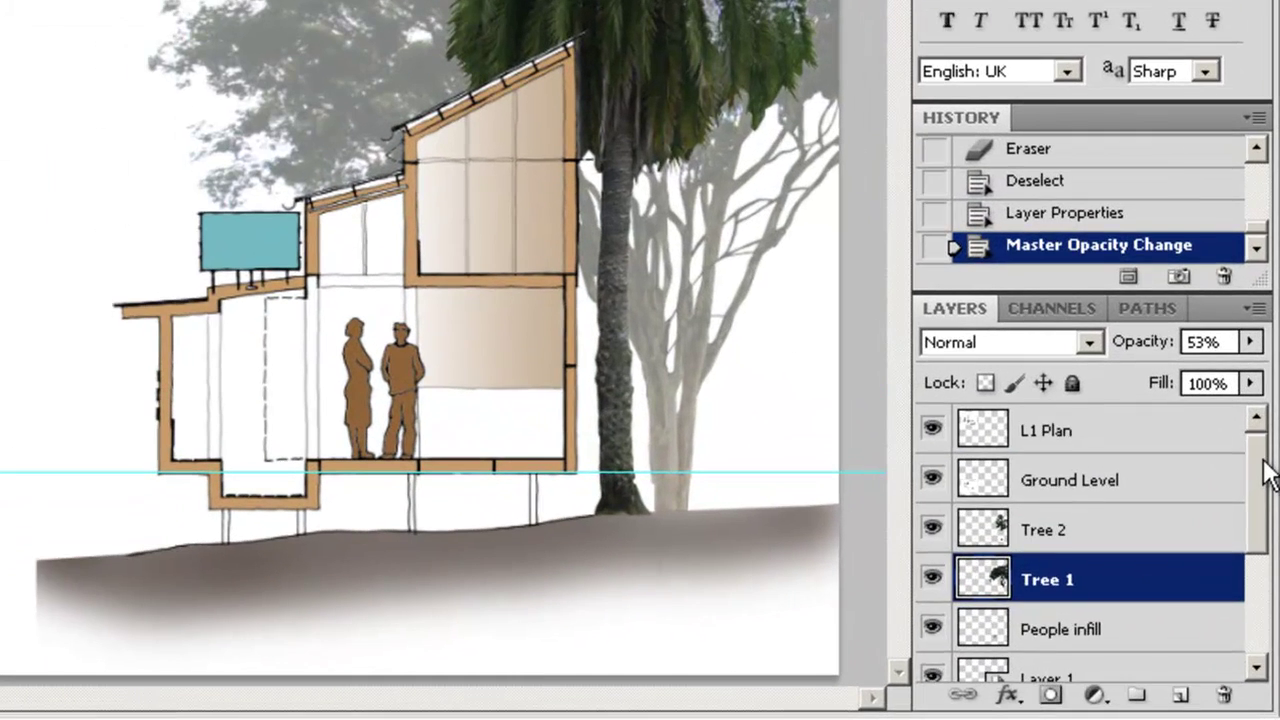
mouse_move(1258, 495)
left_mouse_down()
mouse_move(1258, 601)
mouse_move(1266, 471)
left_mouse_up()
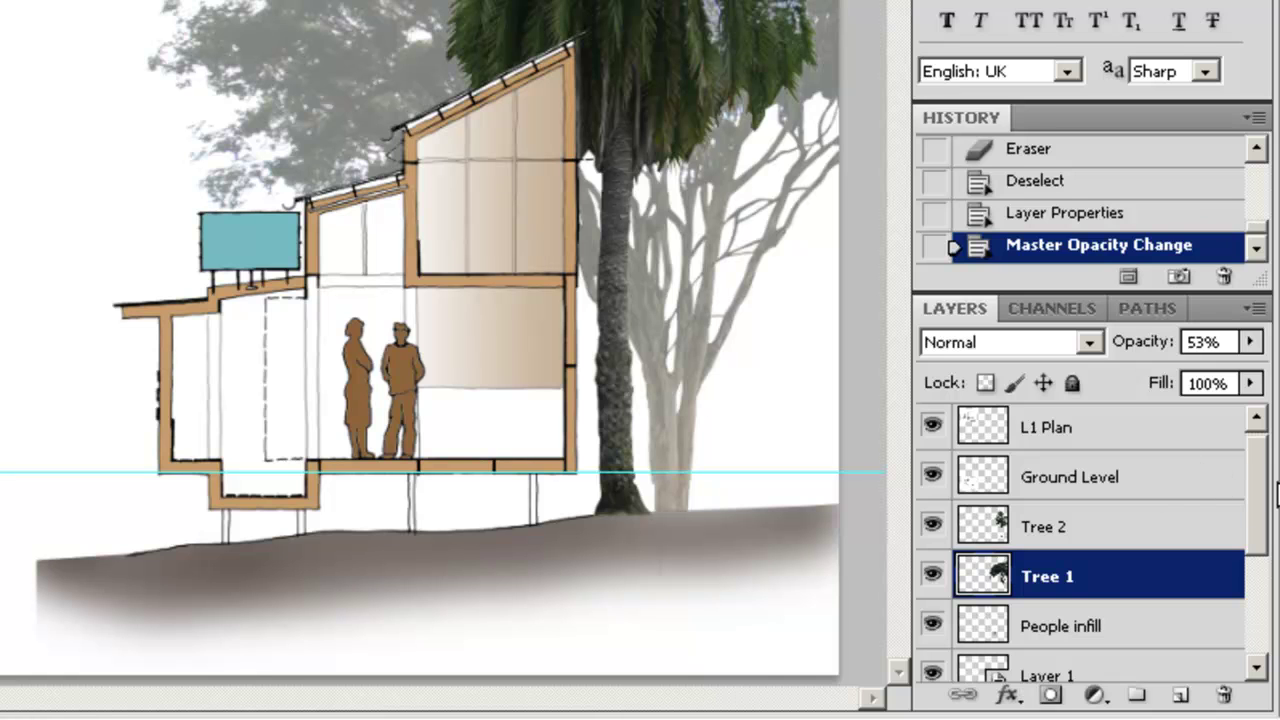
left_click_drag(1266, 486, 1262, 620)
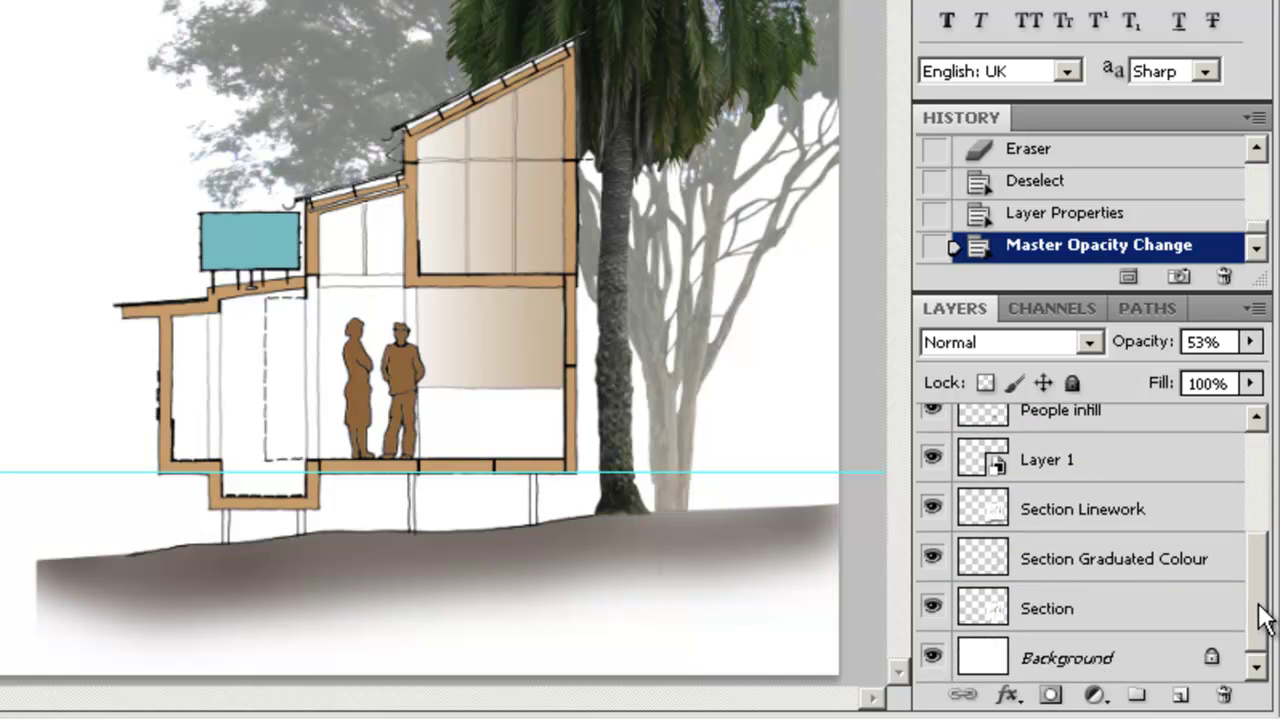
- Create a new layer group and name it Trees
left_click(1138, 699)
left_click(1139, 699)
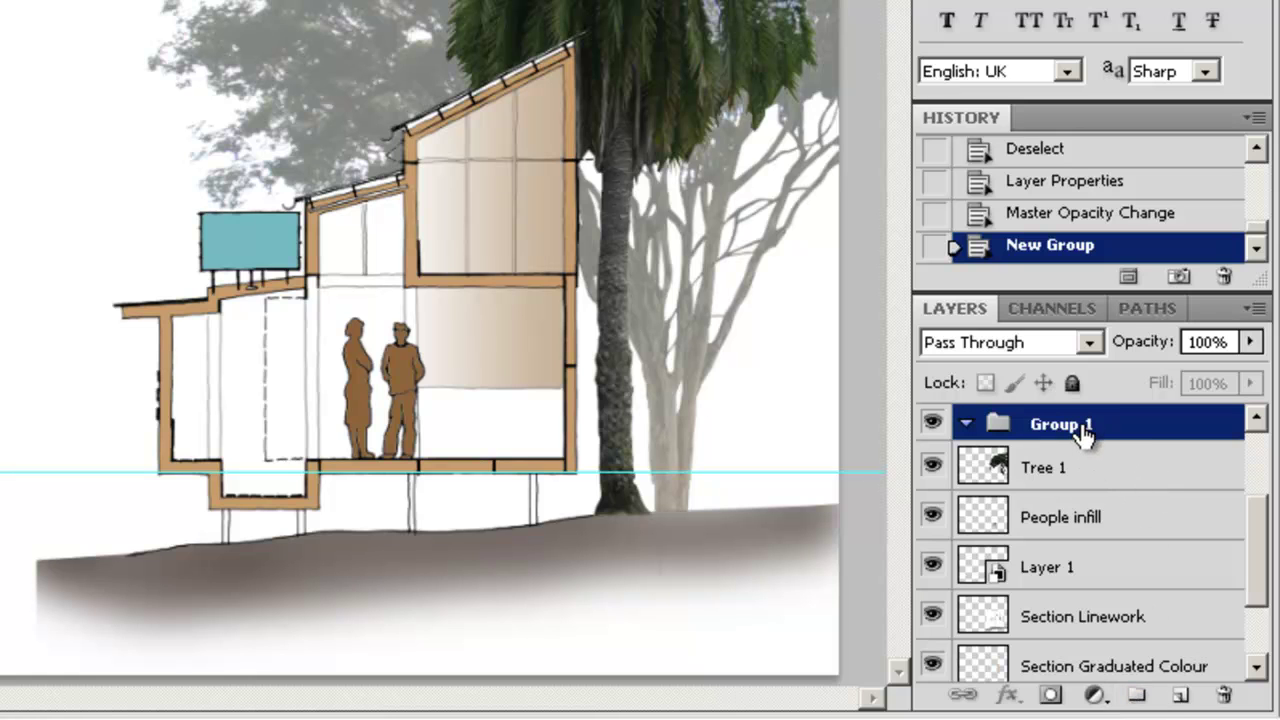
double_click(1086, 420)
type("Trees")
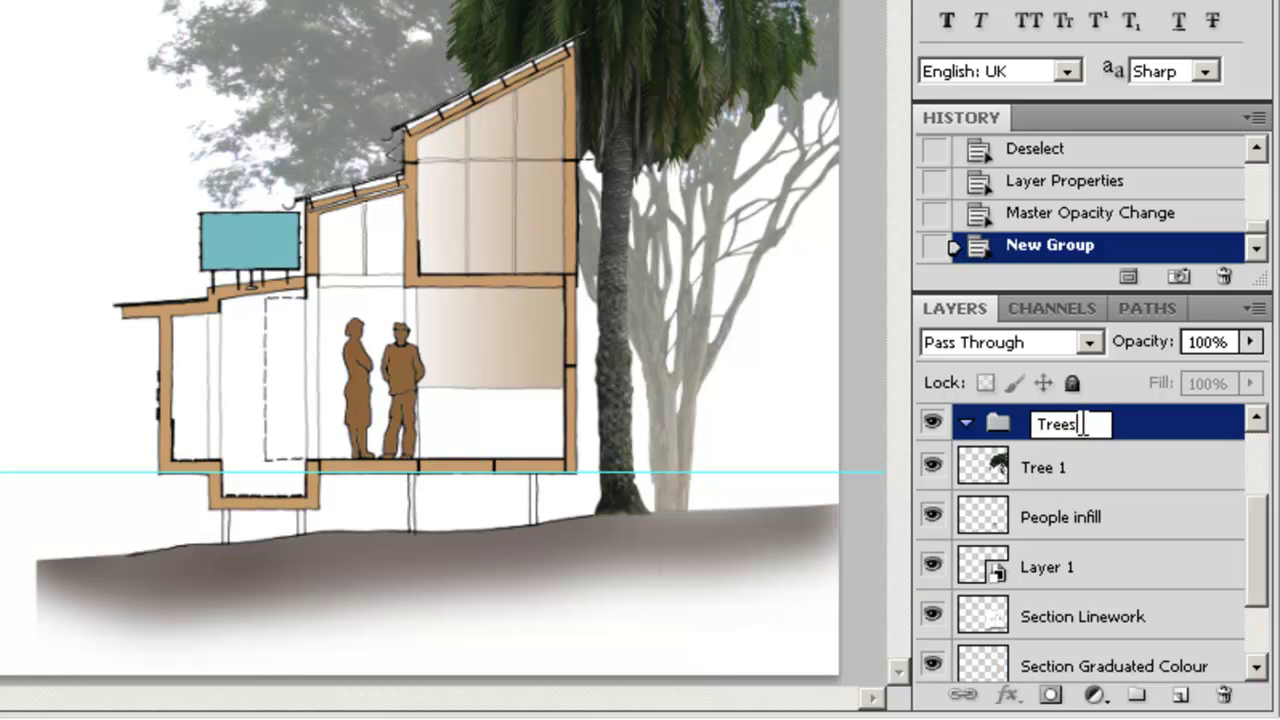
key("Return")
- Move Tree 1 and Tree 2 into Trees, palm in front of the background tree, then collapse it
left_click(1040, 467)
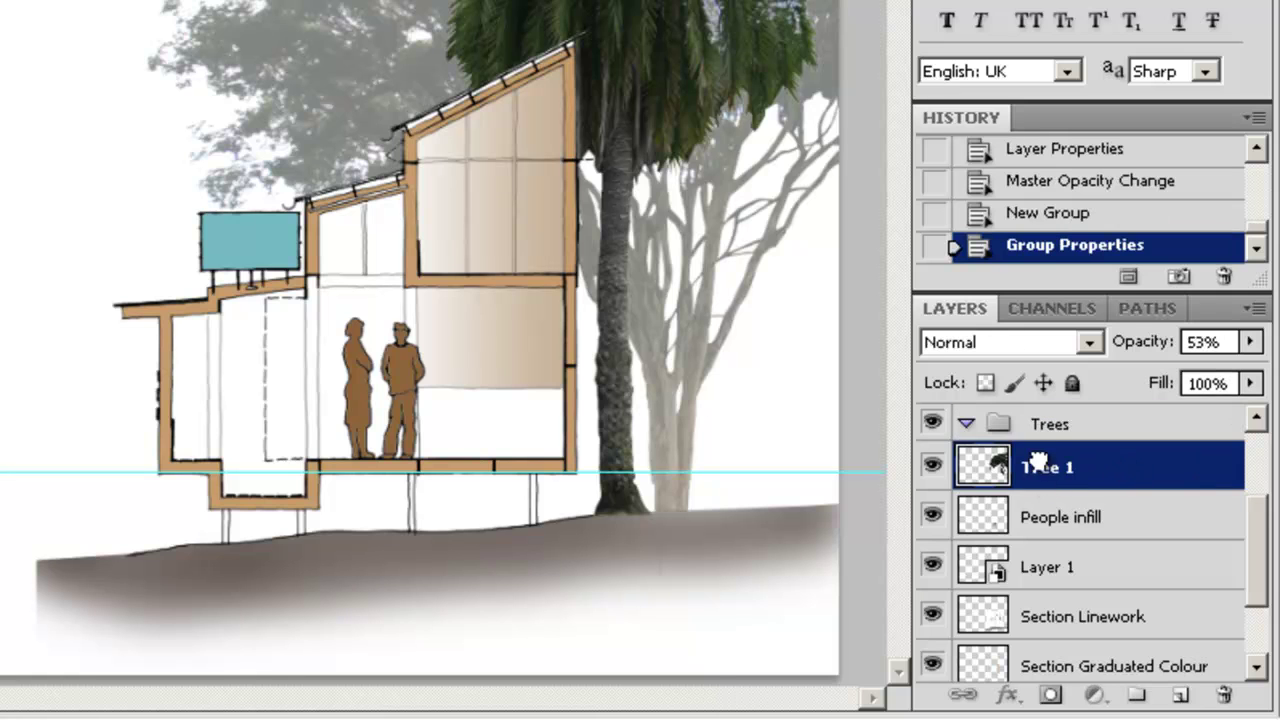
left_click_drag(1040, 467, 1051, 424)
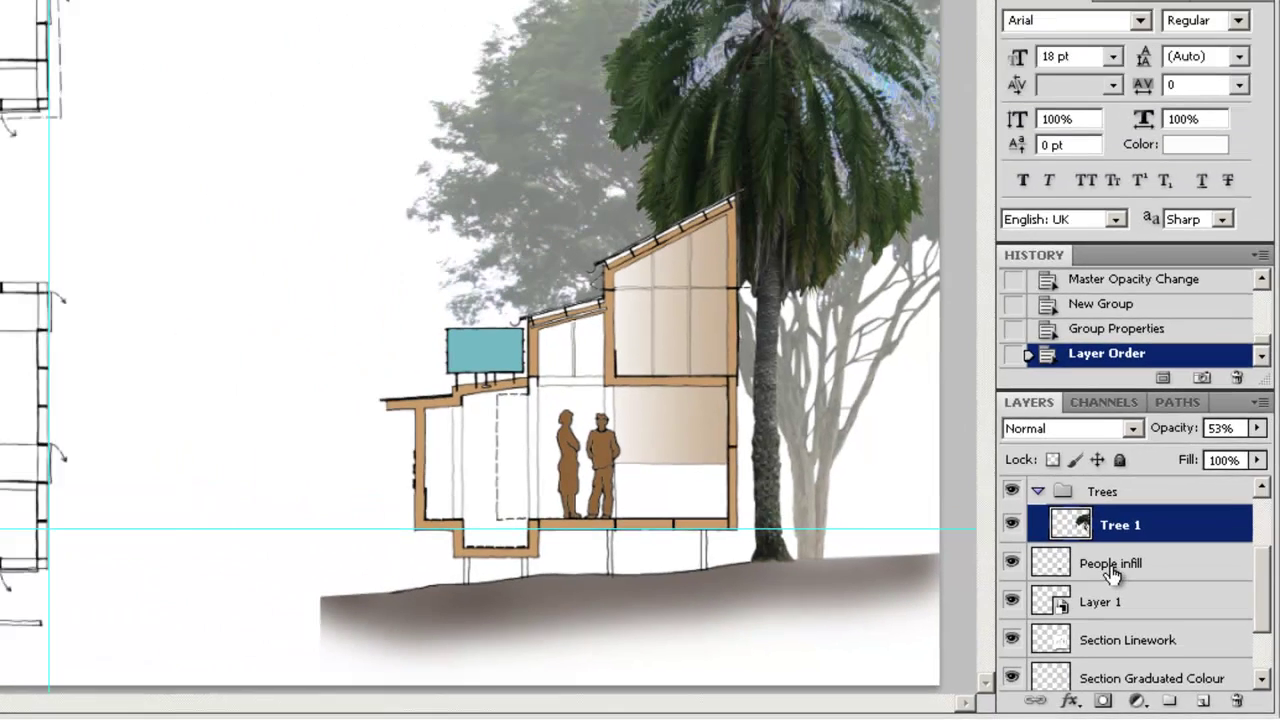
scroll(1165, 568, "up", 1)
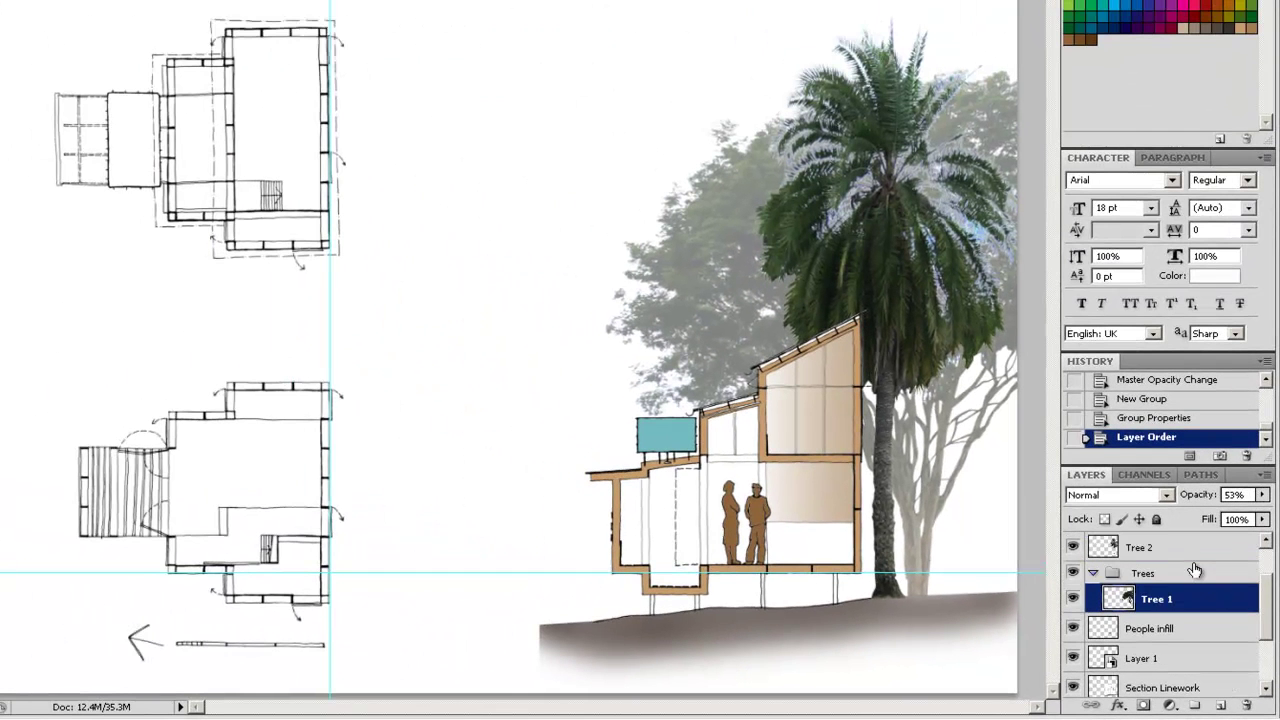
left_click_drag(1142, 573, 1148, 575)
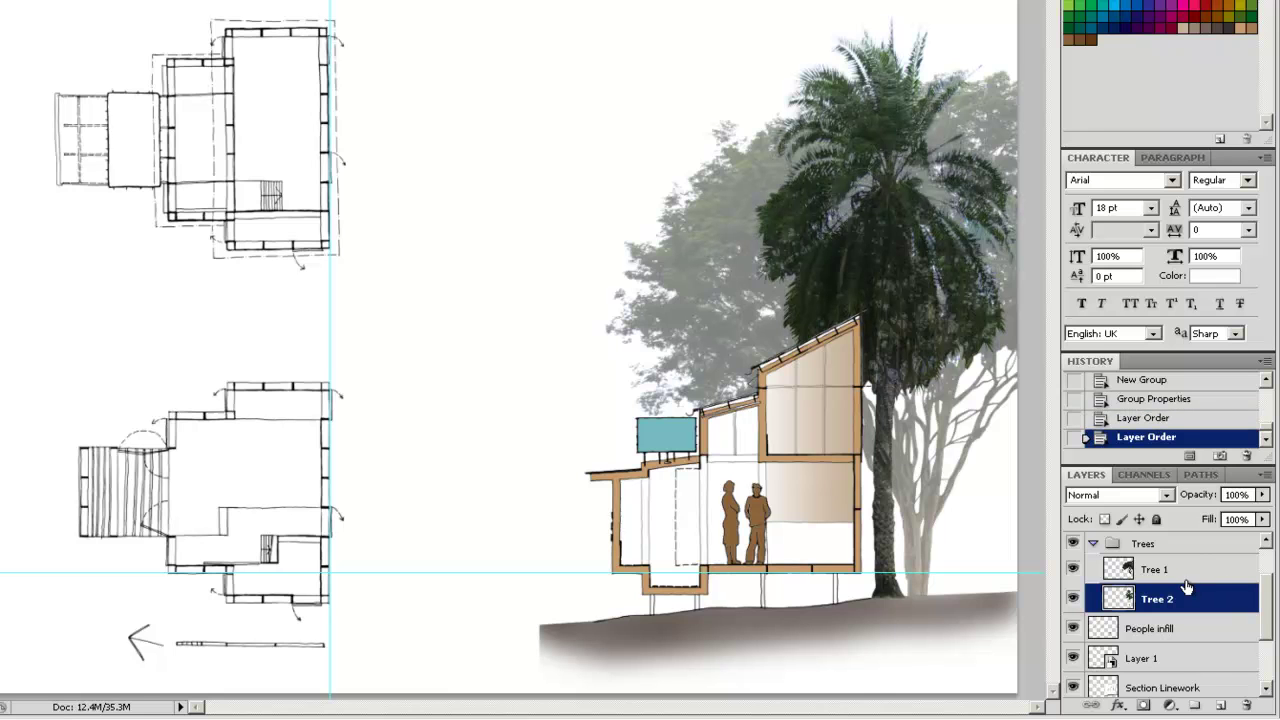
mouse_move(1158, 599)
left_mouse_down()
mouse_move(1163, 566)
mouse_move(1176, 603)
left_mouse_up()
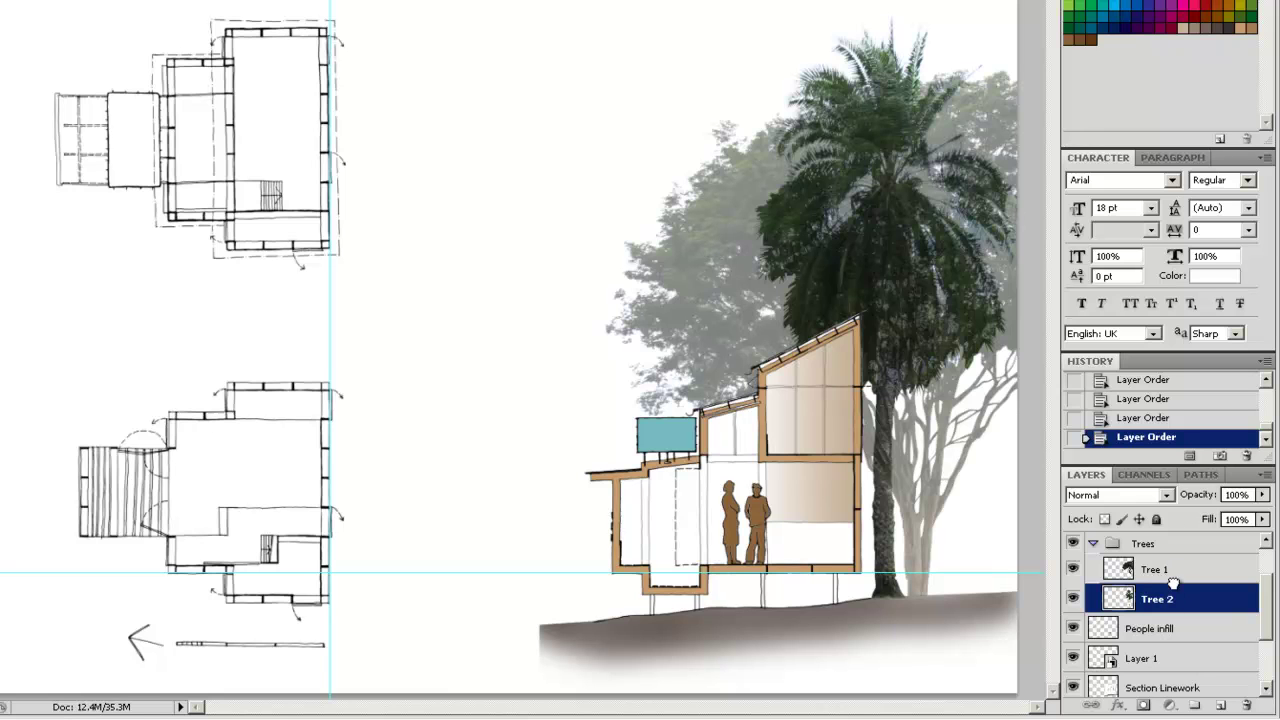
mouse_move(1172, 600)
left_mouse_down()
mouse_move(1173, 567)
mouse_move(1190, 604)
left_mouse_up()
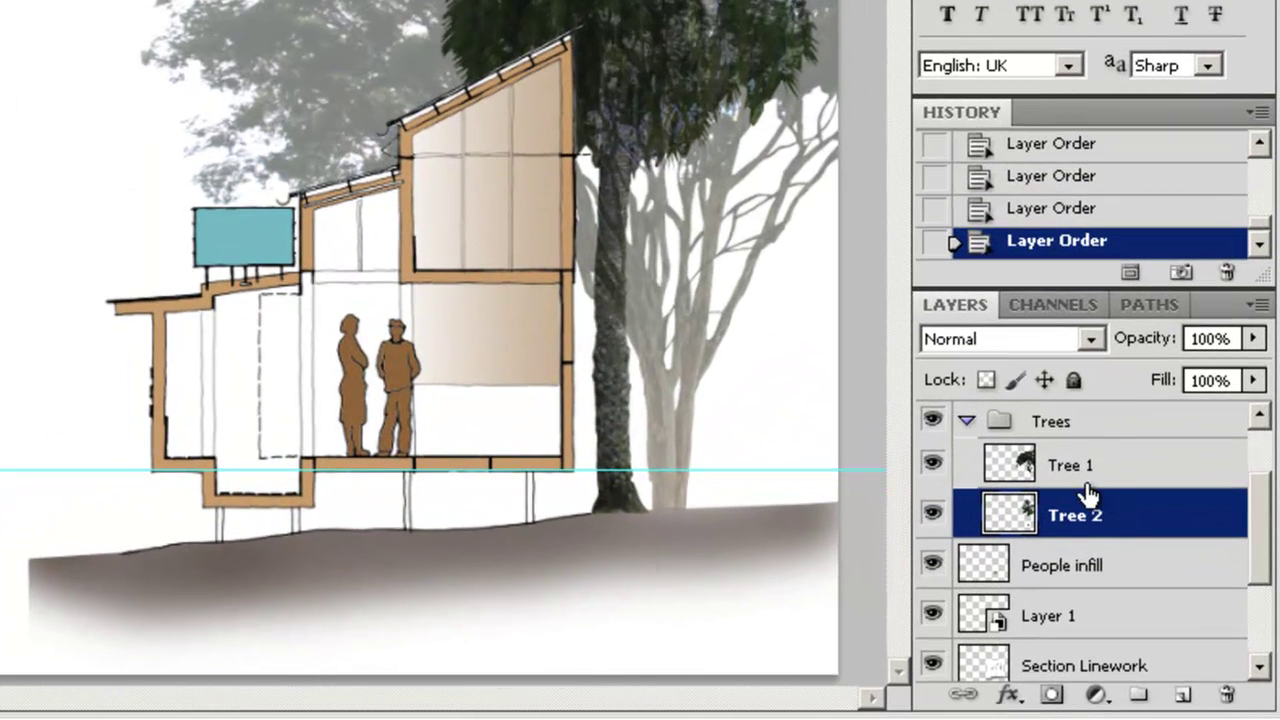
left_click(966, 421)
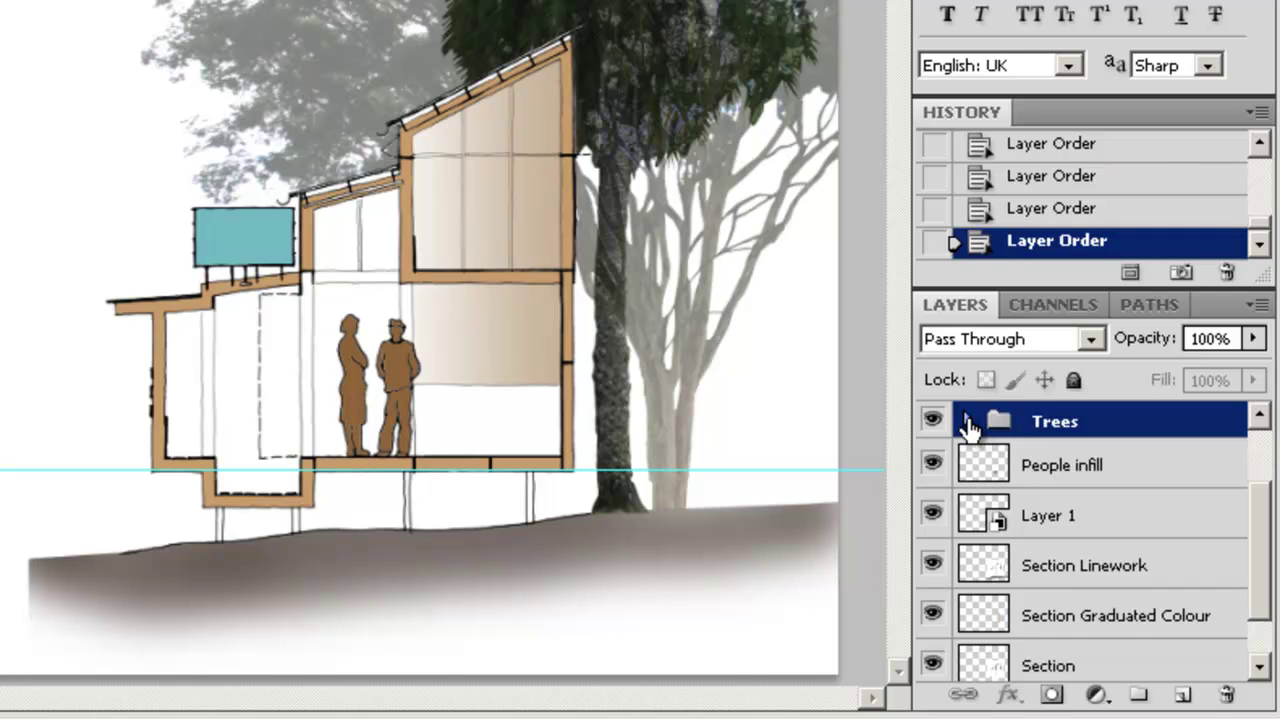
- Create a collapsed group named People containing the People infill and Layer 1 layers
left_click(1139, 696)
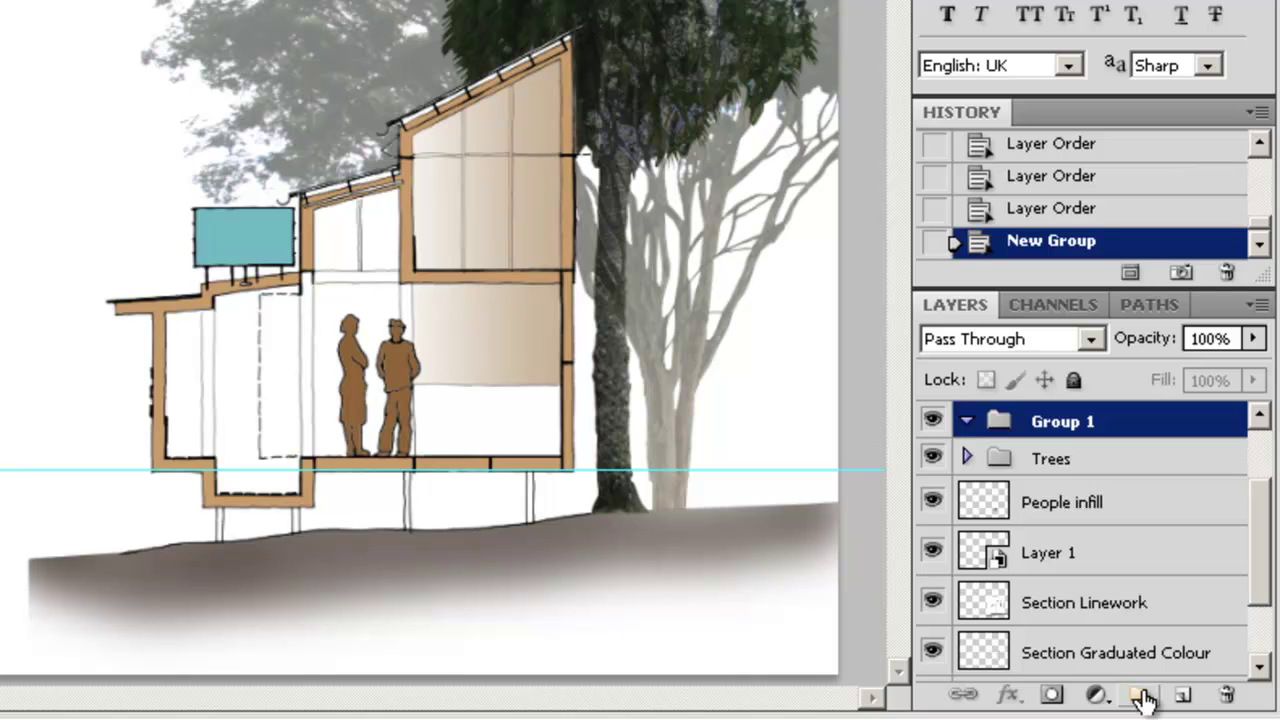
double_click(1087, 421)
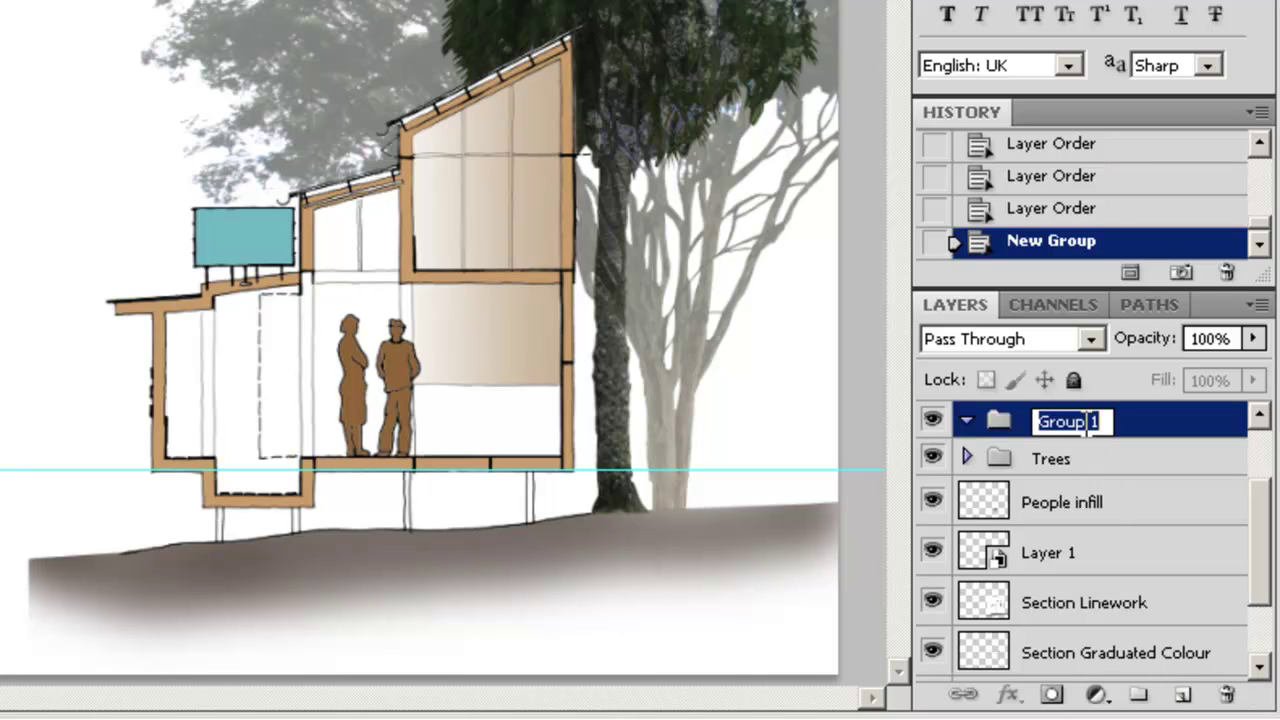
type("Peopl")
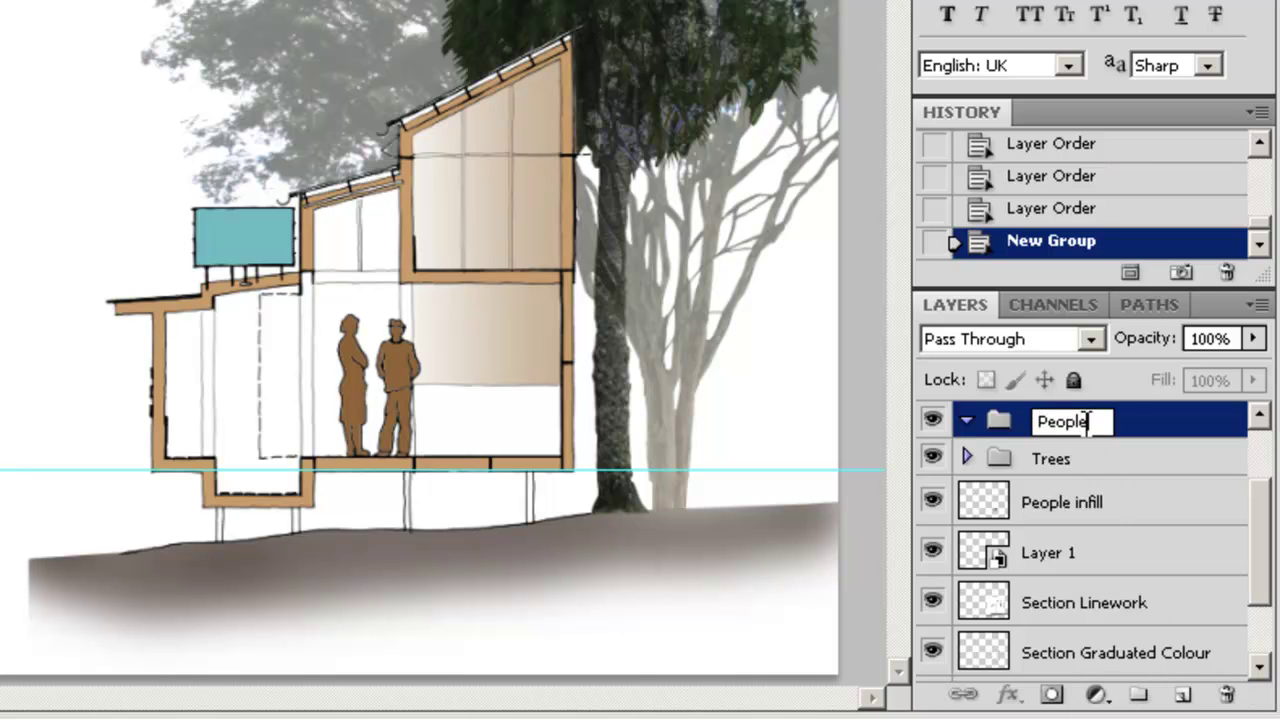
type("e")
key("Return")
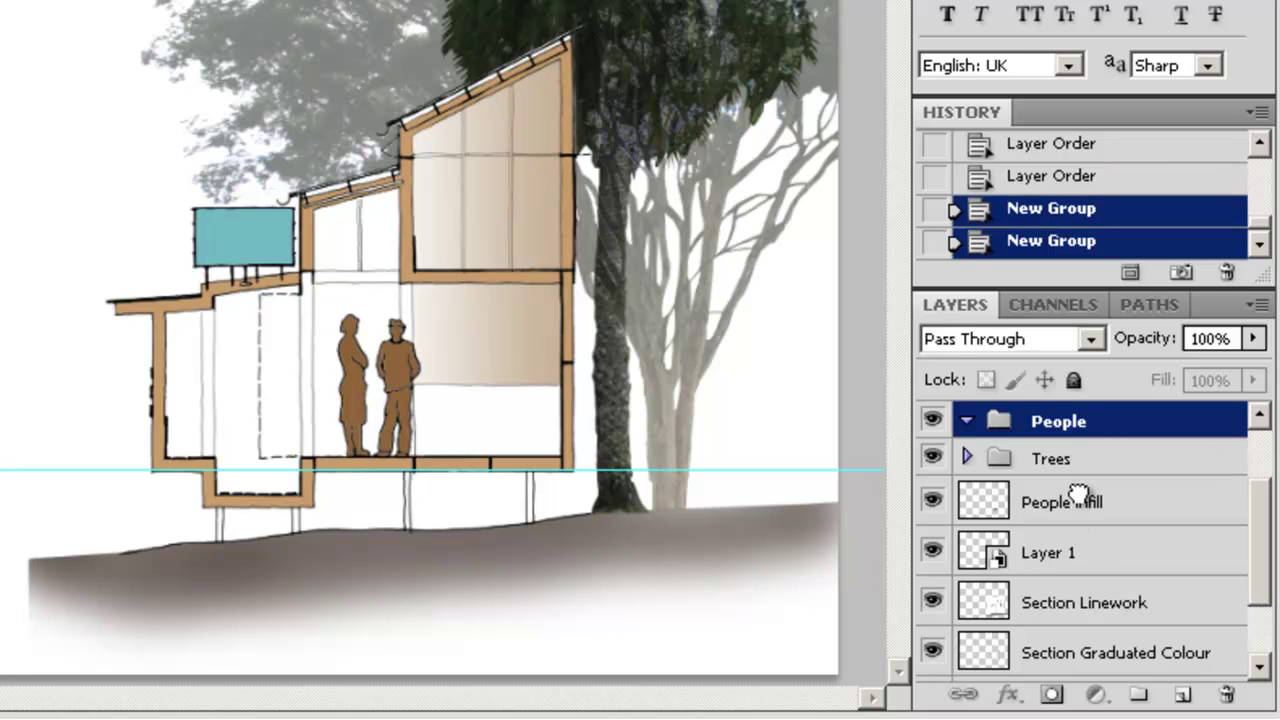
left_click(1075, 424)
left_click_drag(1075, 424, 1076, 426)
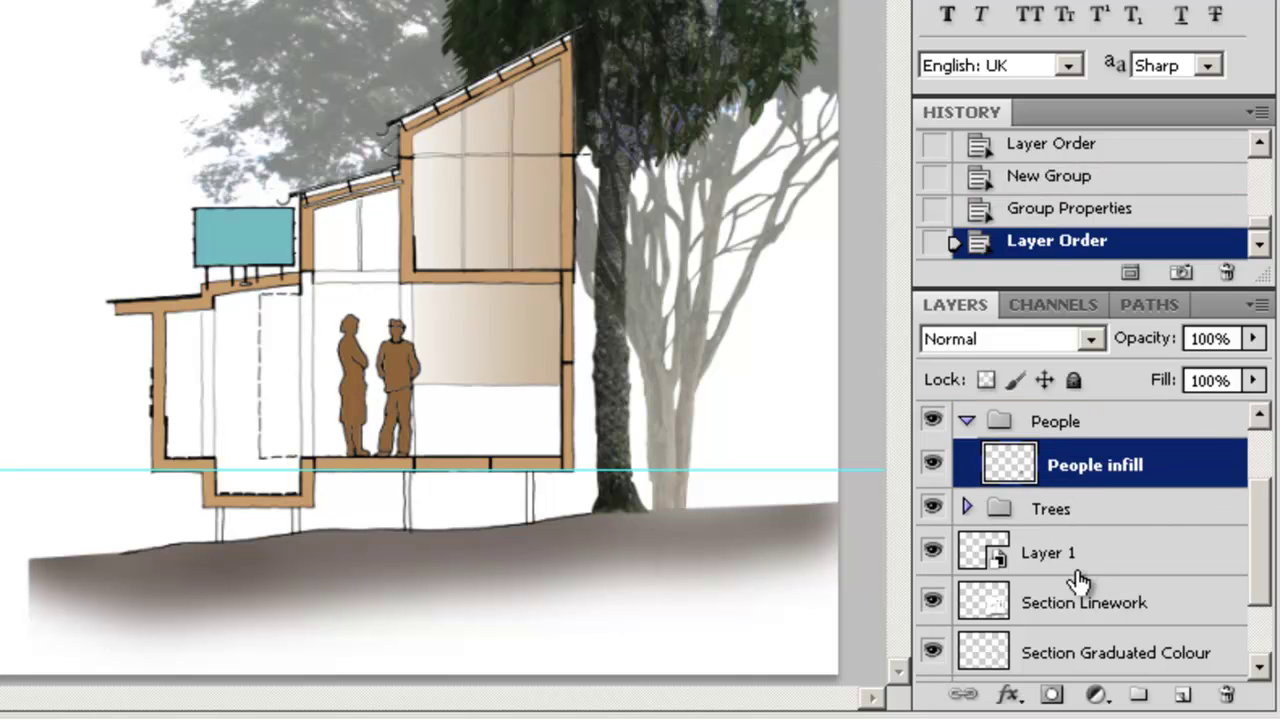
left_click_drag(1070, 575, 1070, 462)
left_click(966, 423)
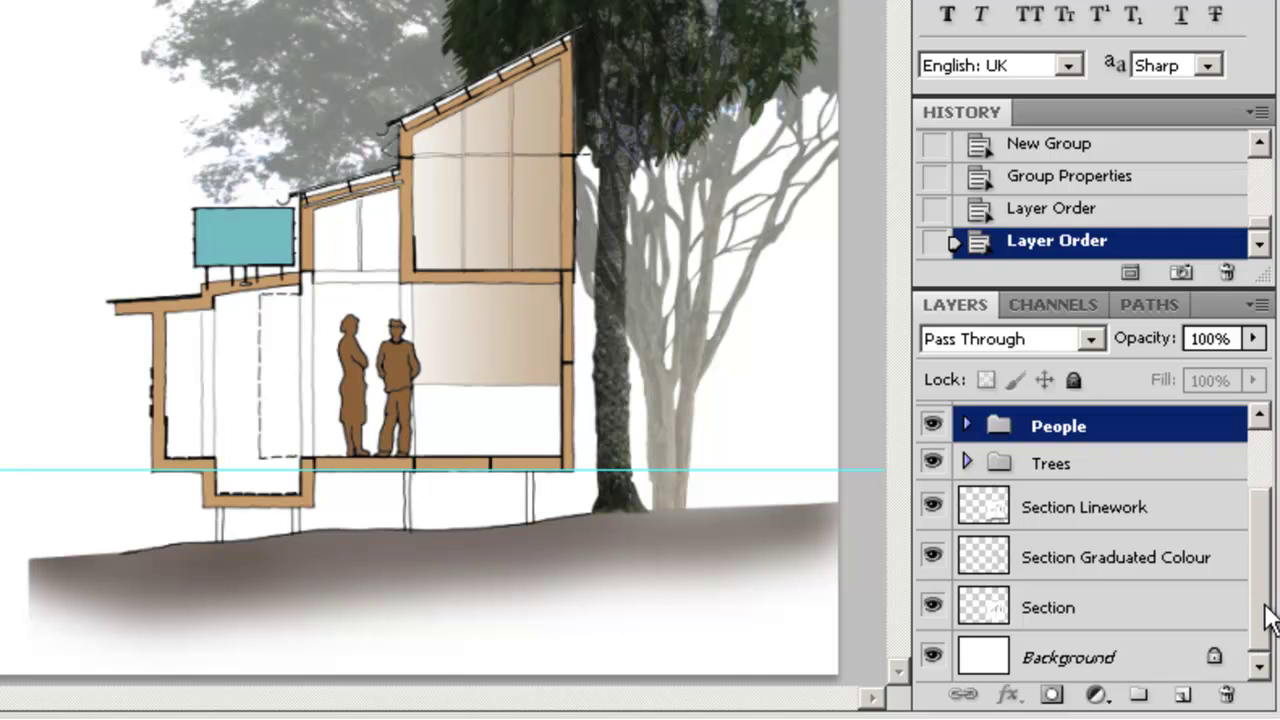
- Create a new layer group named Section
left_click(1140, 698)
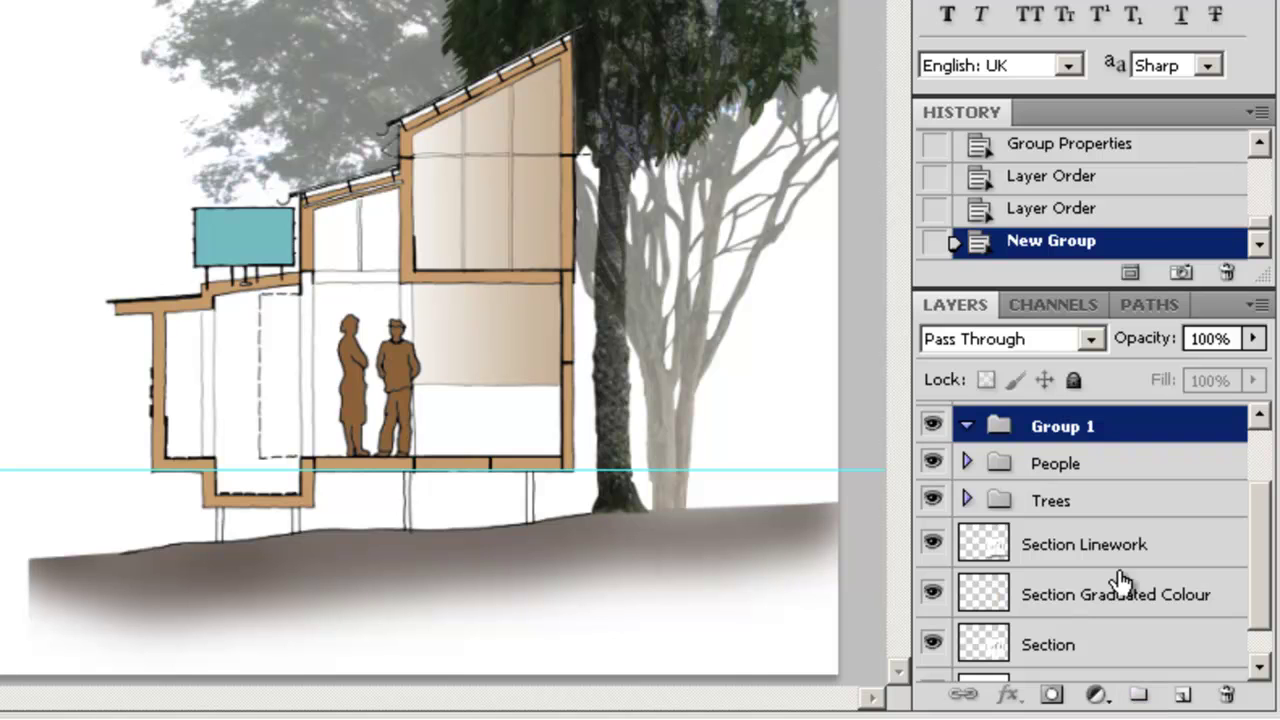
double_click(1091, 428)
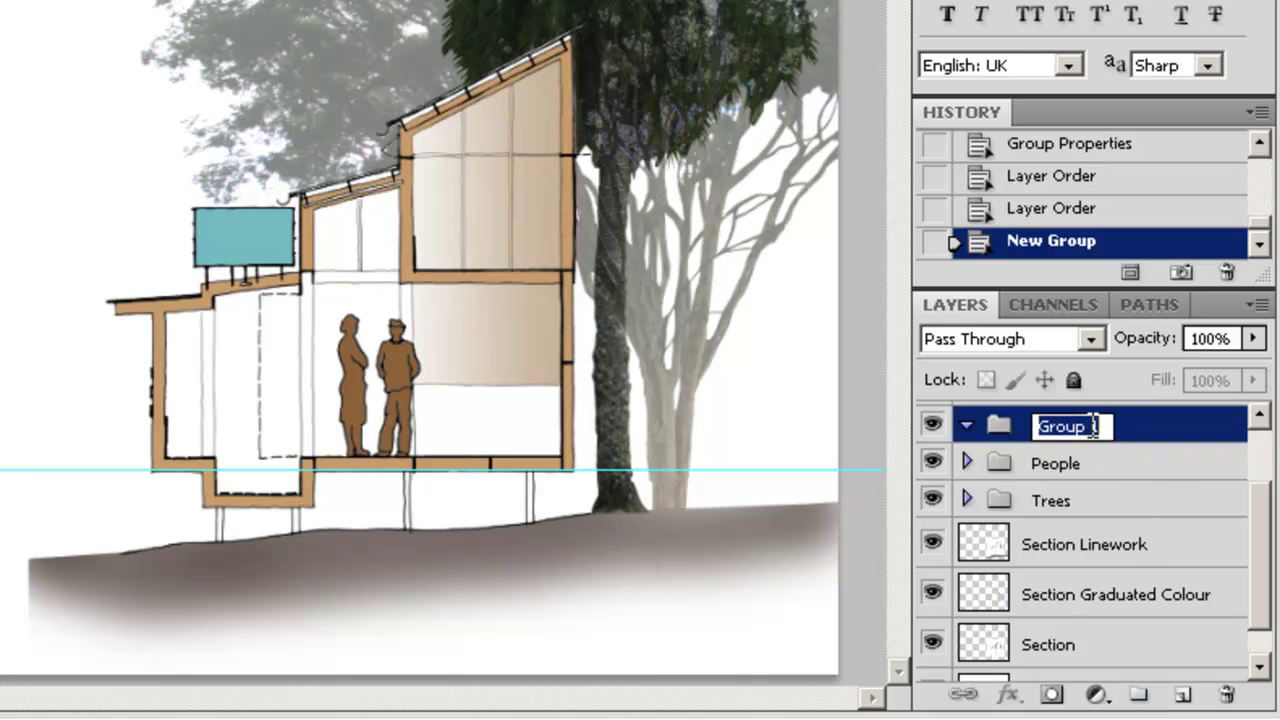
type("Section")
key("Return")
- Move Section Linework, Section Graduated Colour and Section into the Section group, check its contents, and collapse it
left_click_drag(1130, 640, 1058, 500)
left_click_drag(1063, 594, 1052, 502)
left_click_drag(1047, 648, 1071, 509)
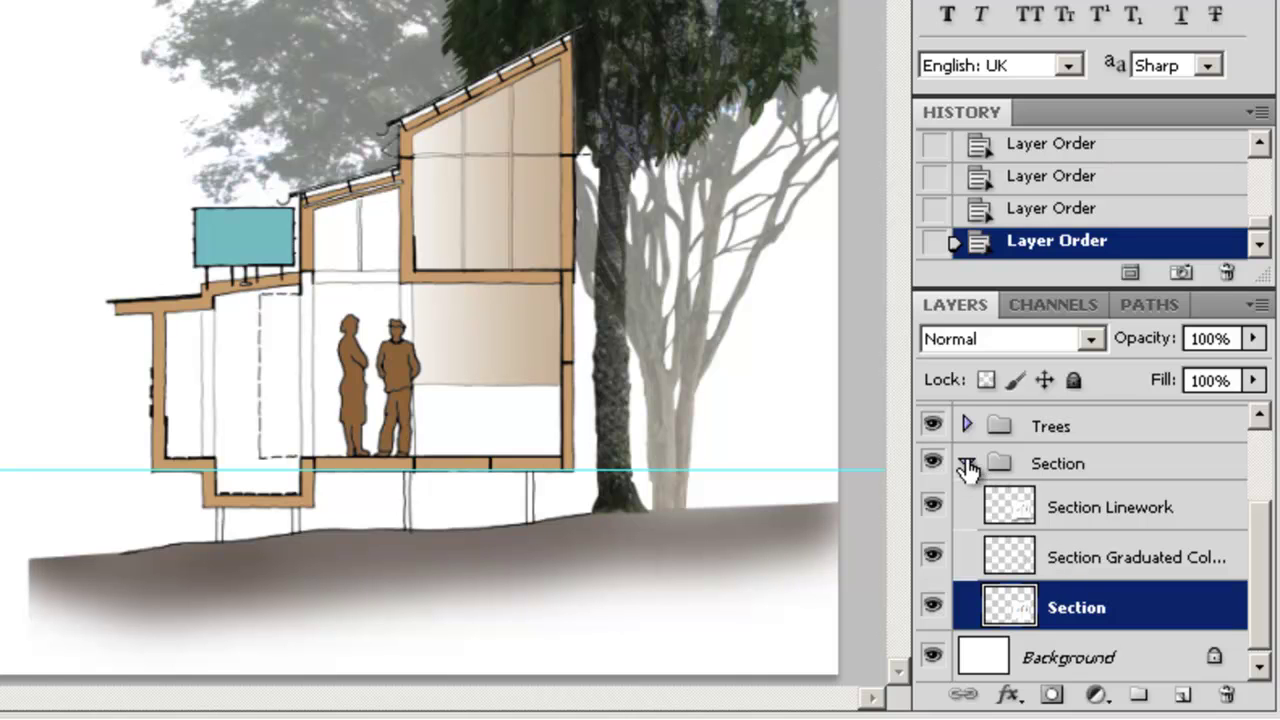
left_click(968, 467)
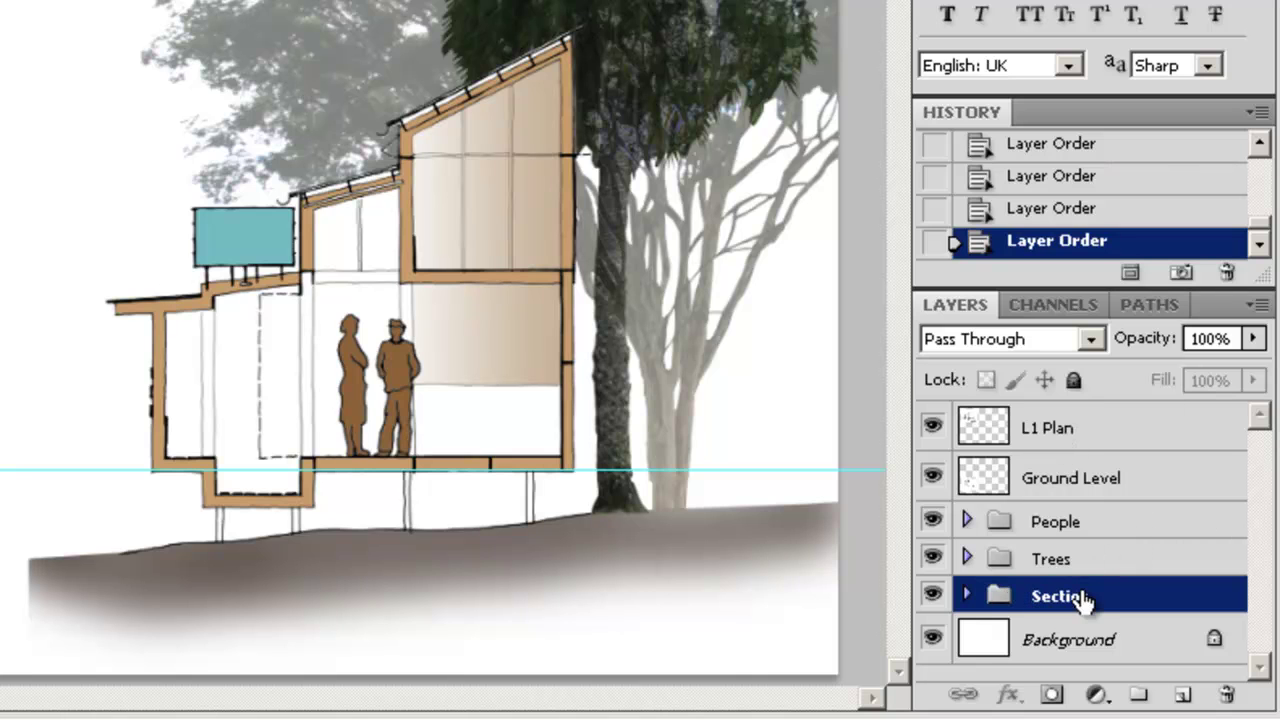
left_click(969, 597)
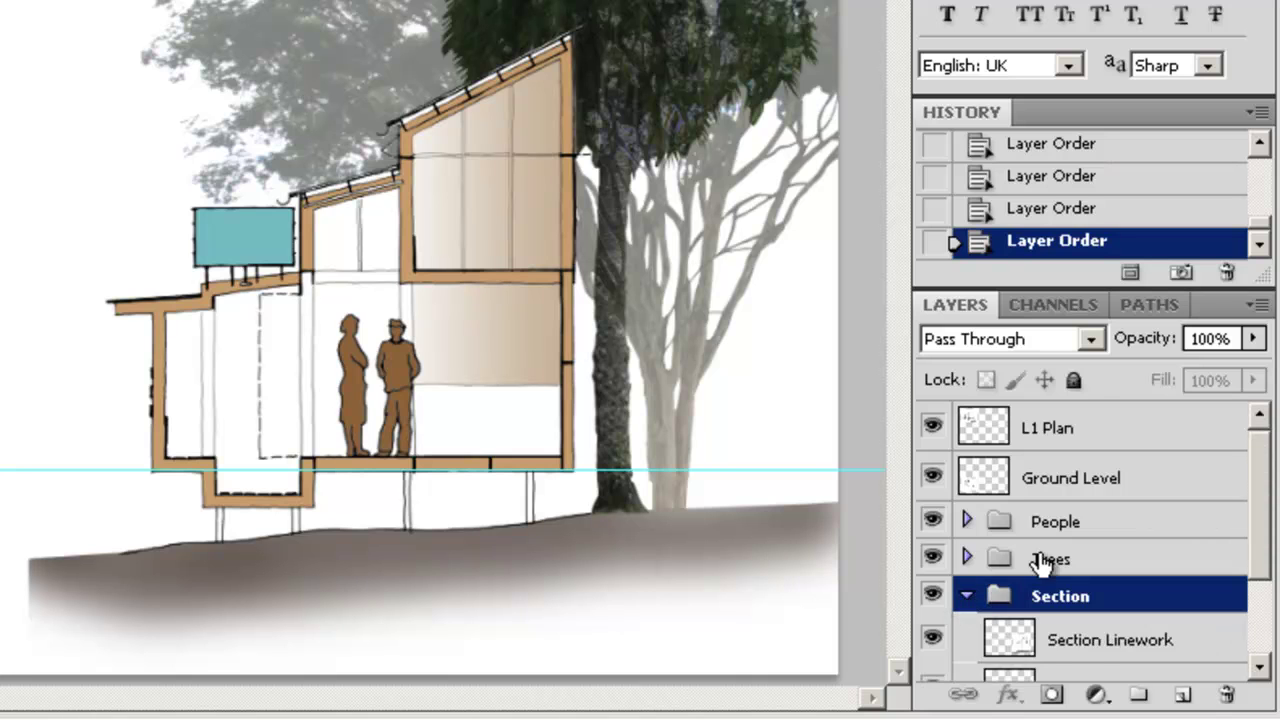
scroll(980, 553, "down", 3)
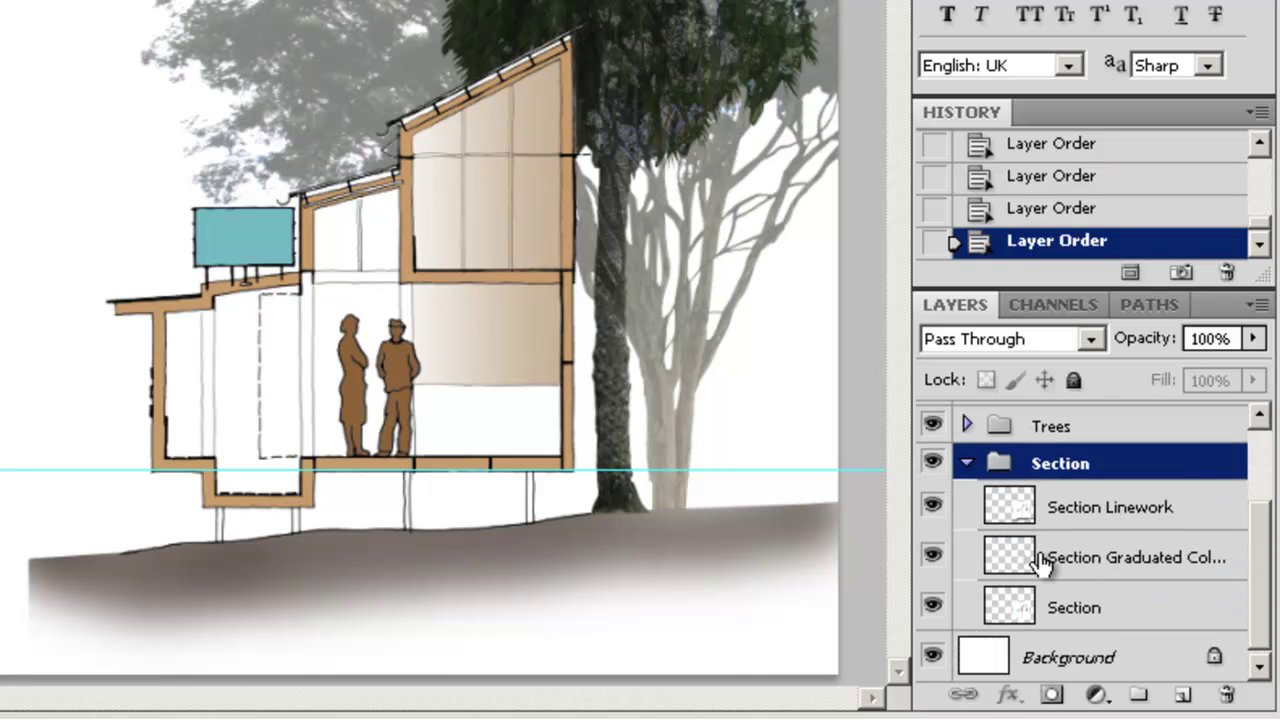
left_click(966, 465)
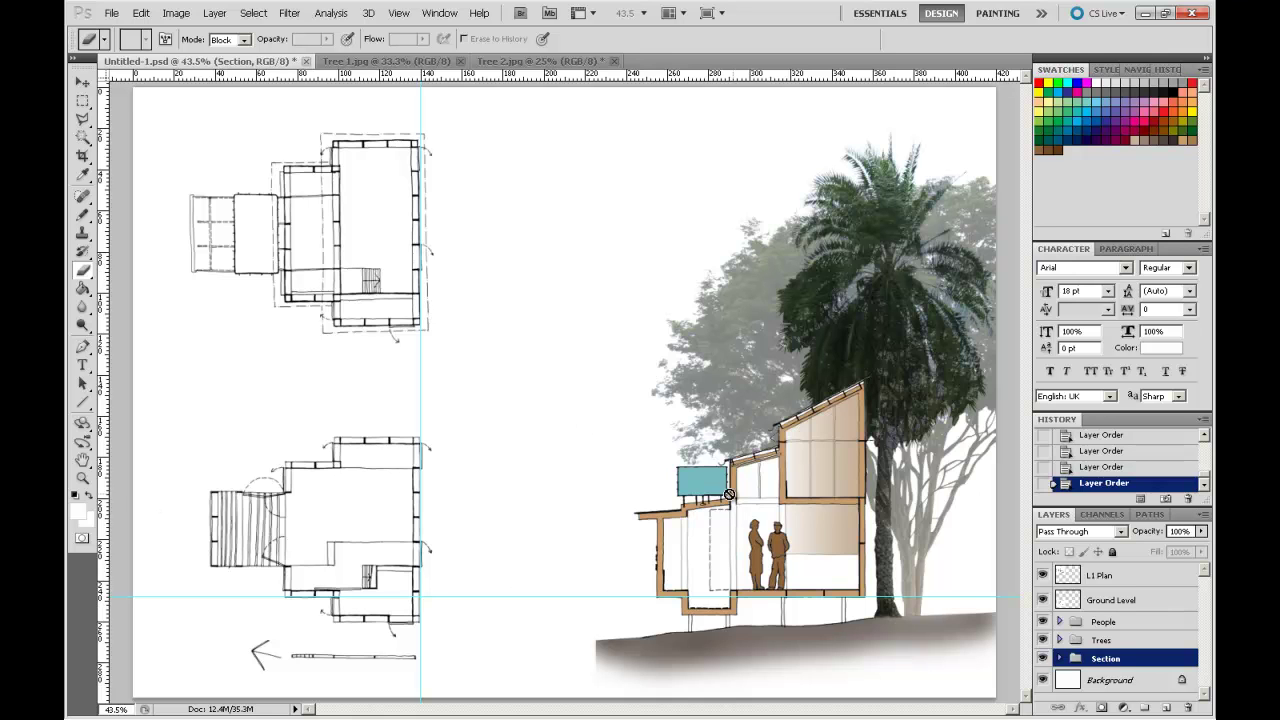
mouse_move(735, 719)
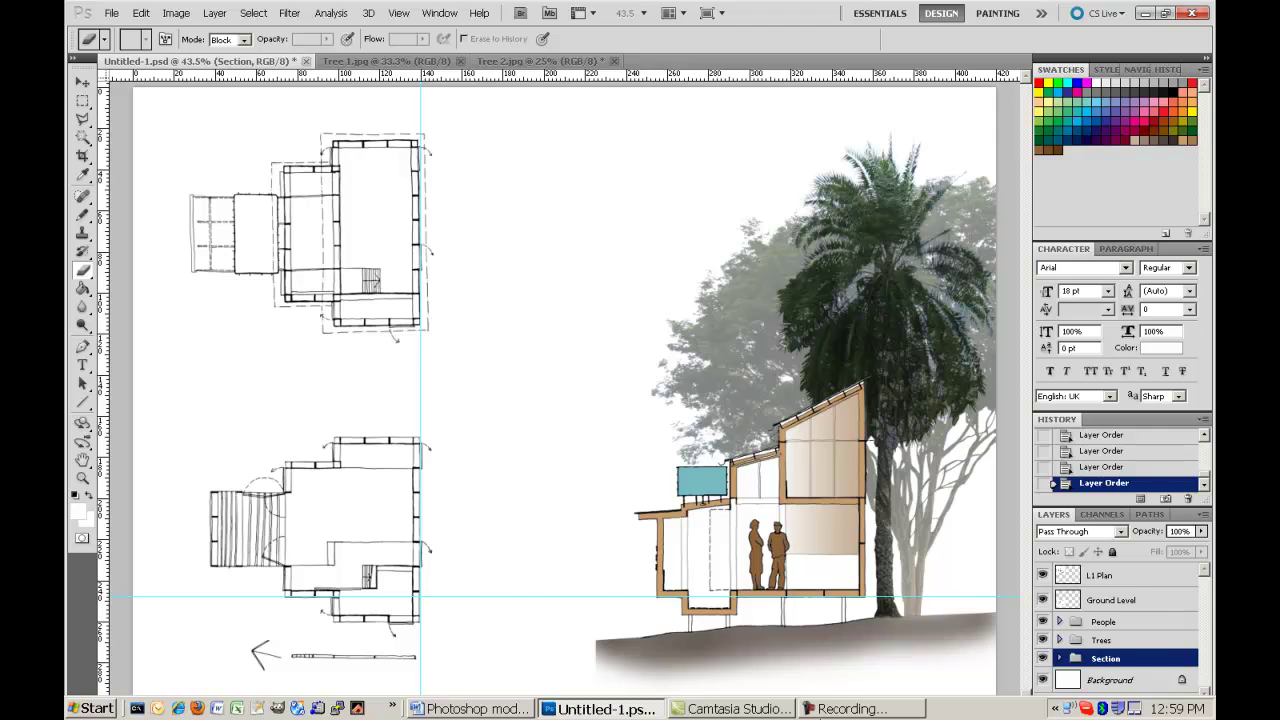